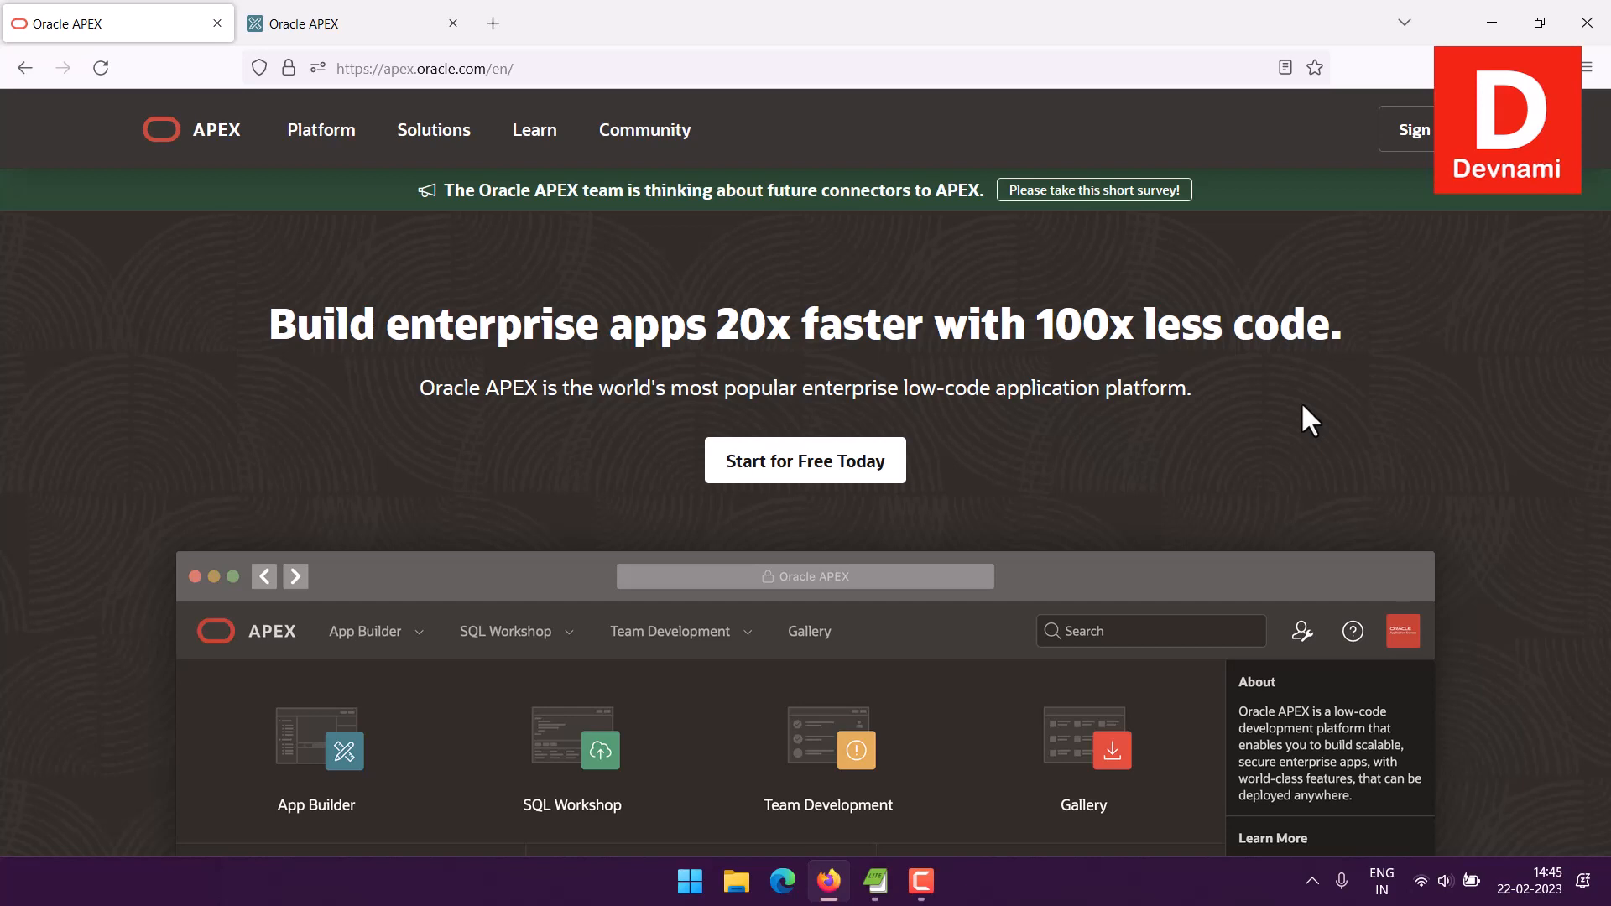
# Step: Open the Getting Started page and read through the free workspace, Free Tier, local installation and preconfigured VM options
pyautogui.click(823, 462)
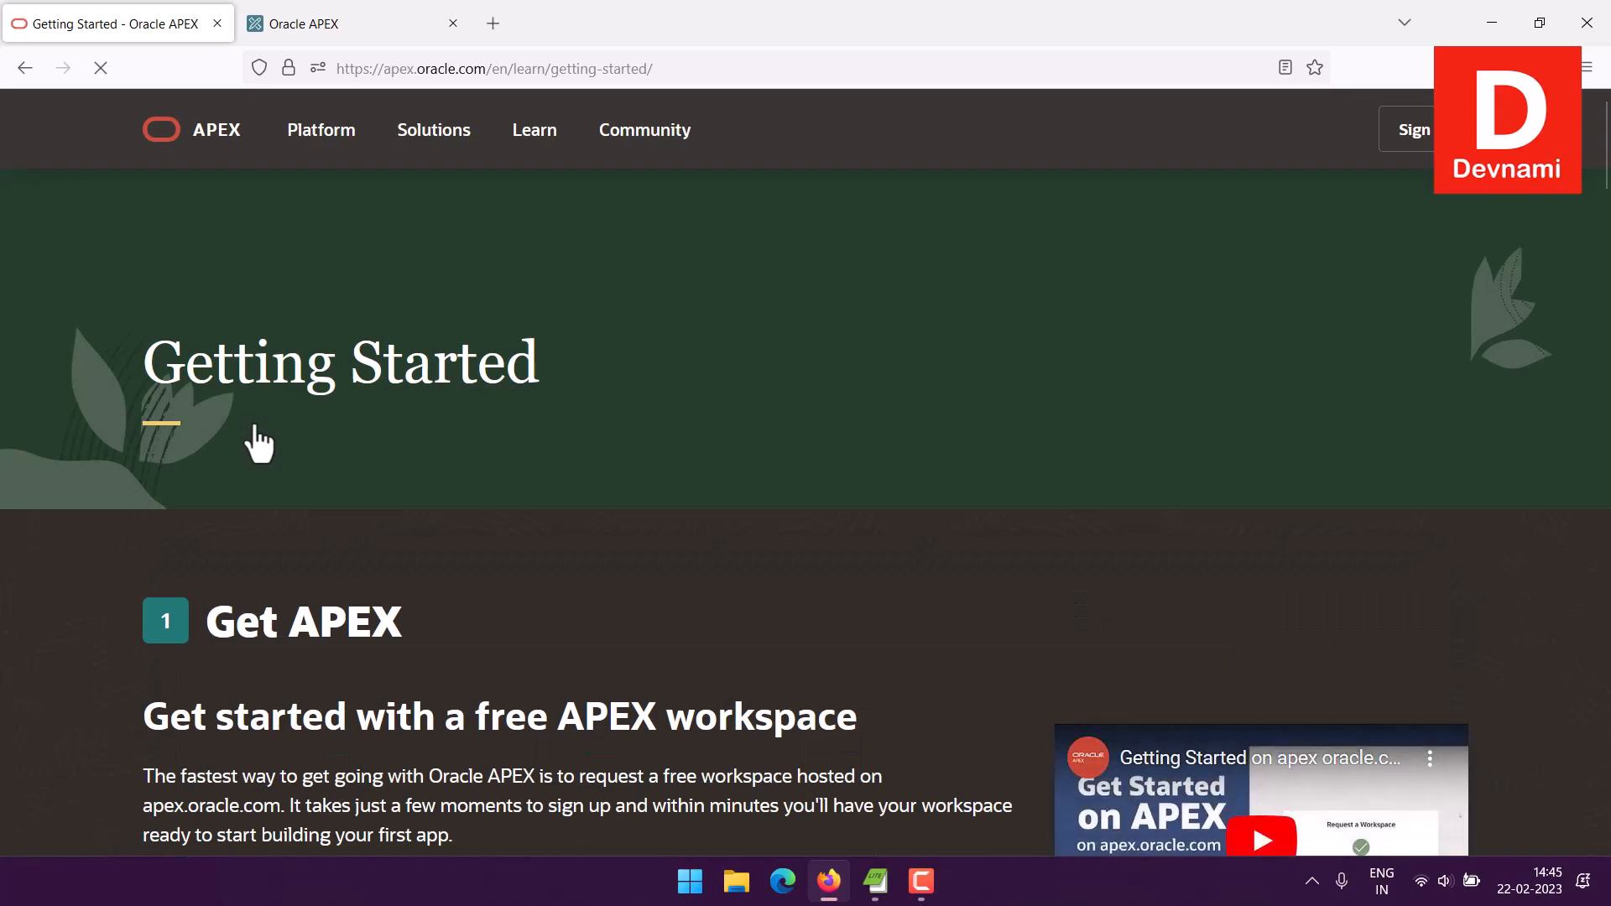
pyautogui.scroll(-5, 258, 443)
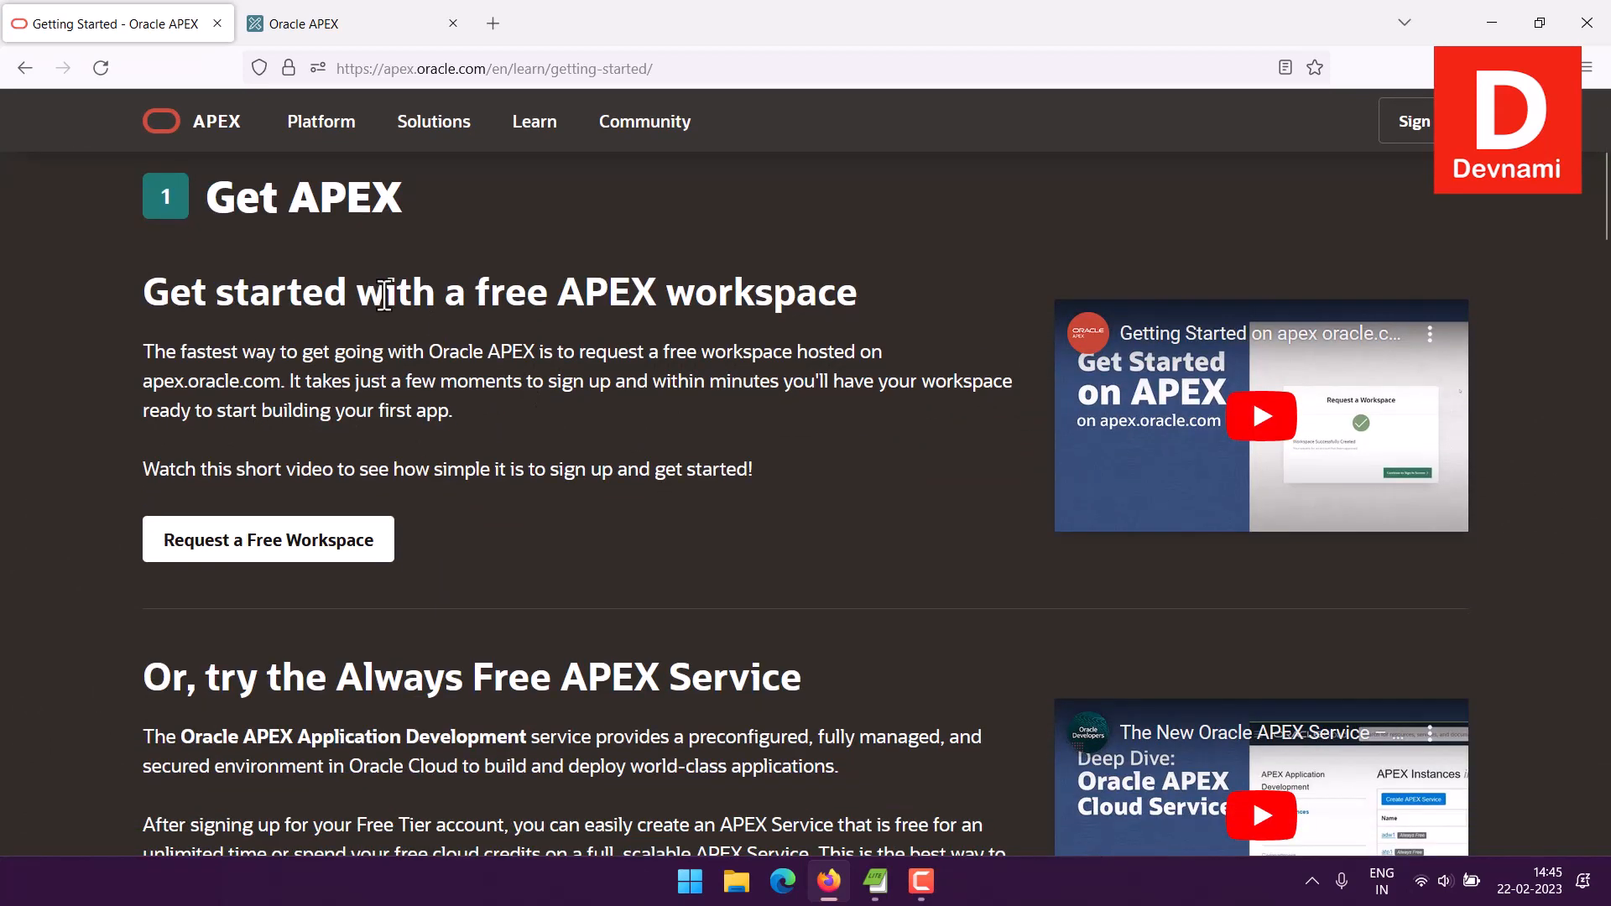
pyautogui.moveTo(359, 286); pyautogui.dragTo(747, 434)
pyautogui.click(747, 435)
pyautogui.scroll(-6, 749, 440)
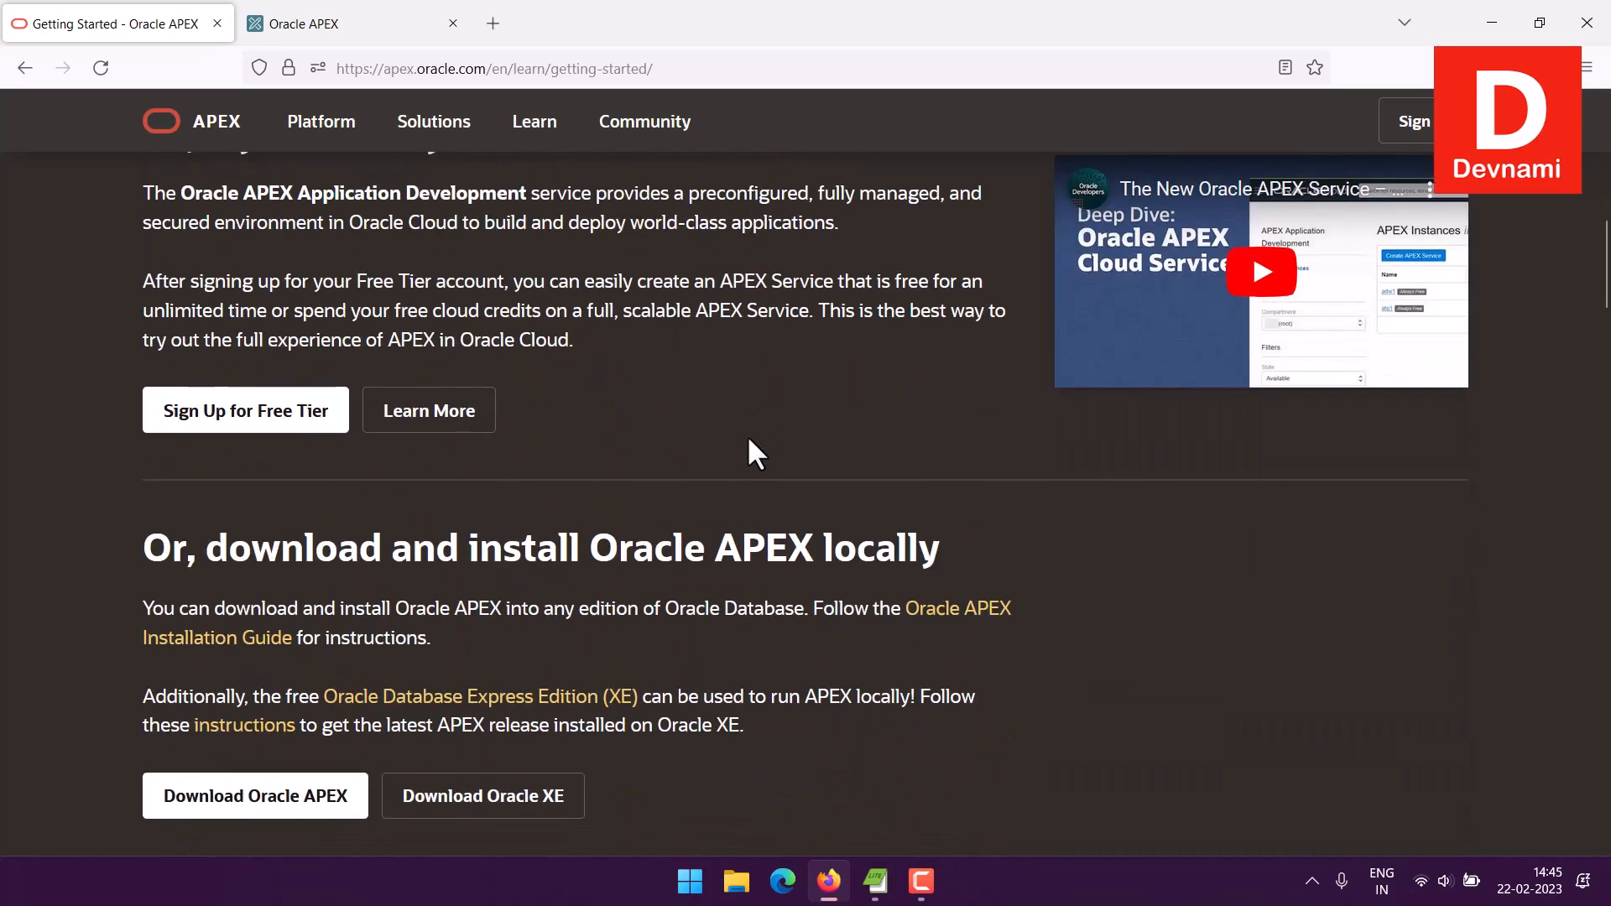
pyautogui.moveTo(353, 201); pyautogui.dragTo(773, 604)
pyautogui.doubleClick(663, 369)
pyautogui.scroll(-1, 663, 369)
pyautogui.click(558, 582)
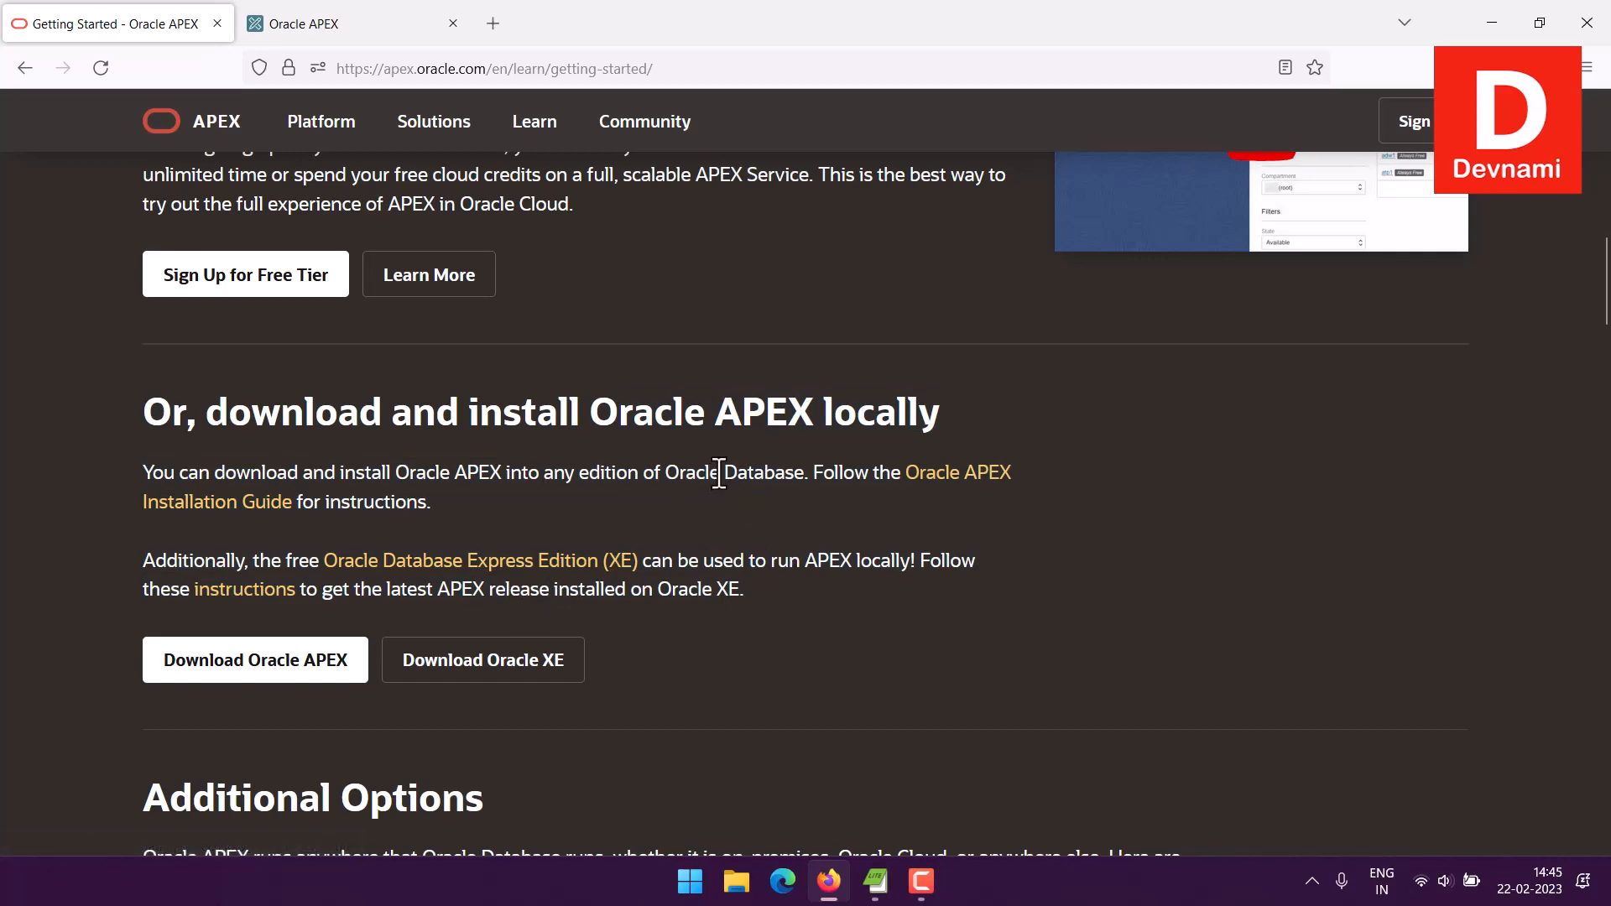
pyautogui.moveTo(718, 416); pyautogui.dragTo(948, 430)
pyautogui.click(949, 430)
pyautogui.scroll(-1, 677, 417)
pyautogui.scroll(-5, 678, 418)
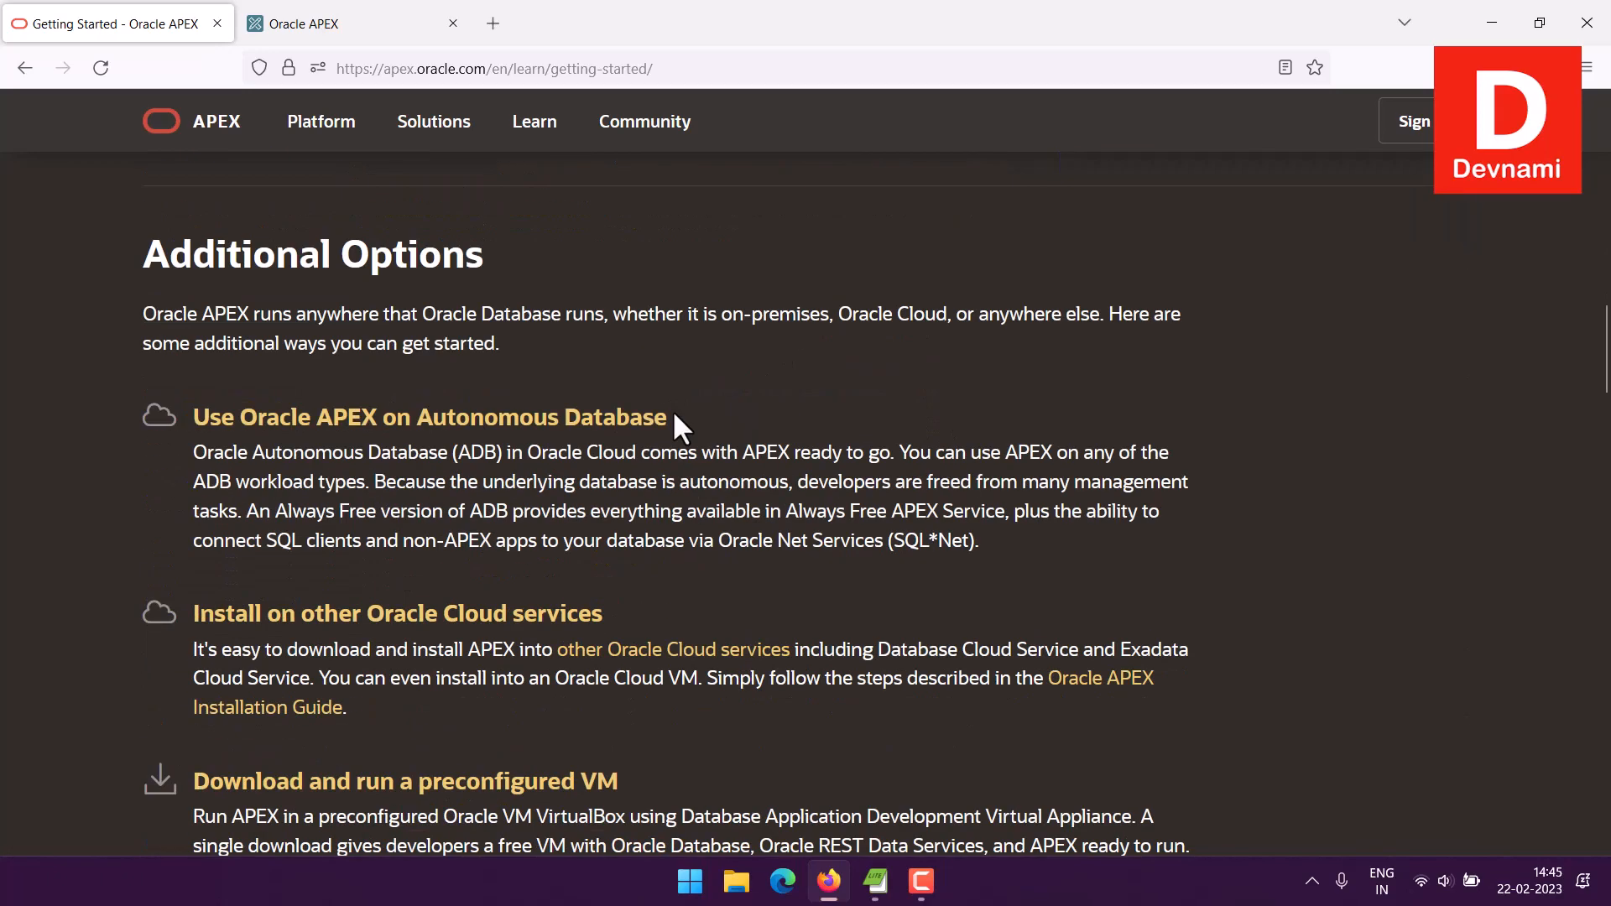
pyautogui.scroll(-5, 672, 410)
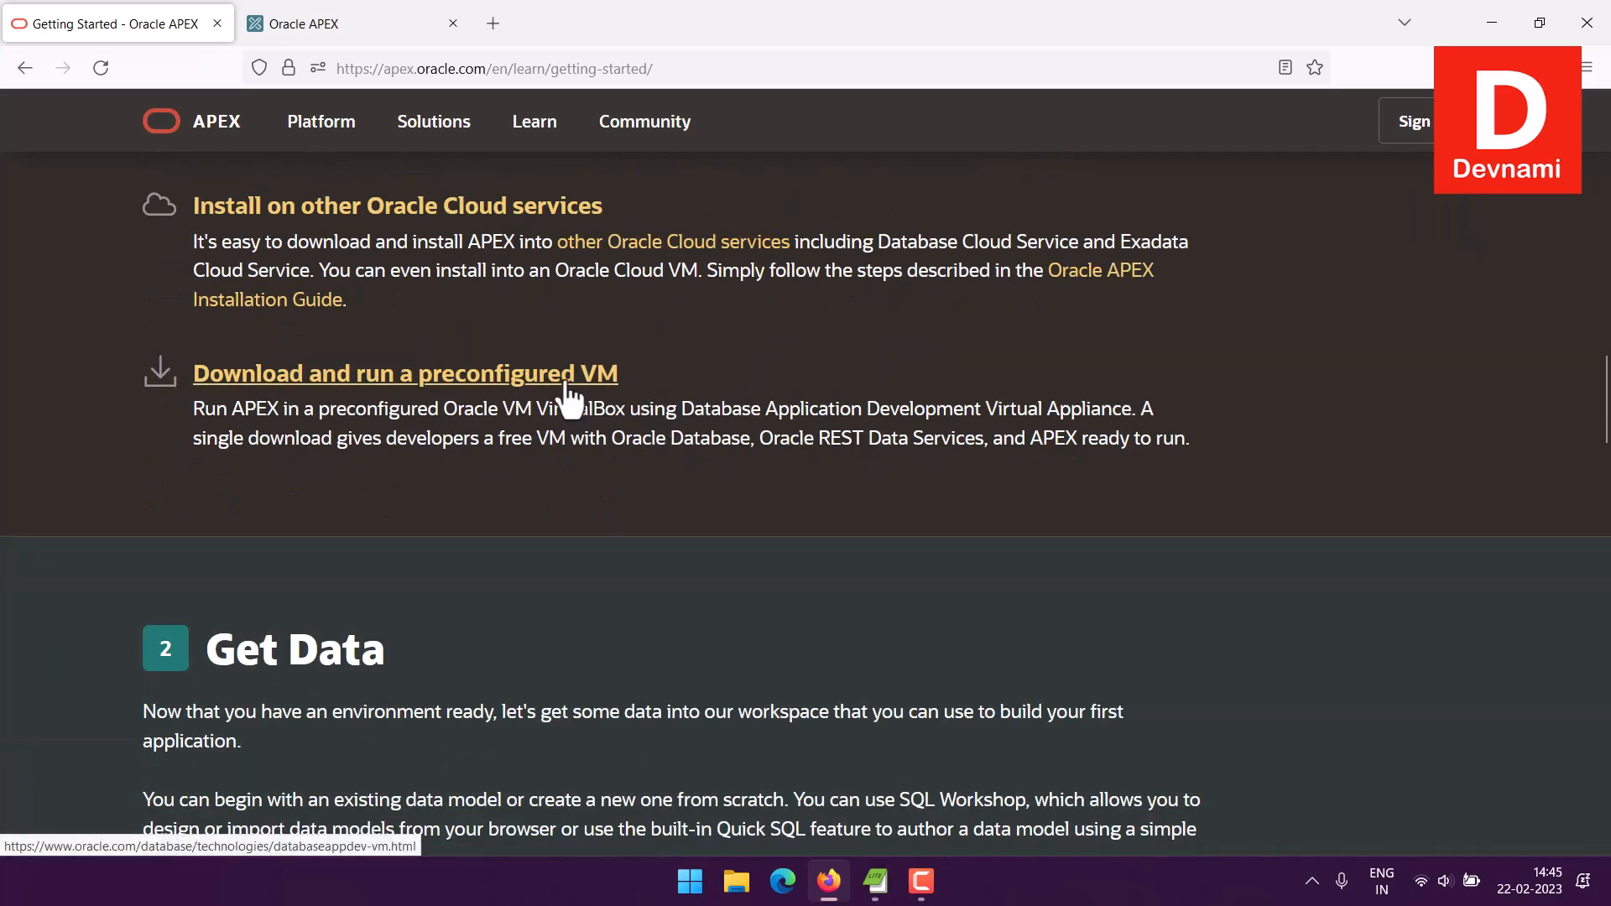
pyautogui.moveTo(537, 409); pyautogui.dragTo(1265, 464)
pyautogui.click(1265, 464)
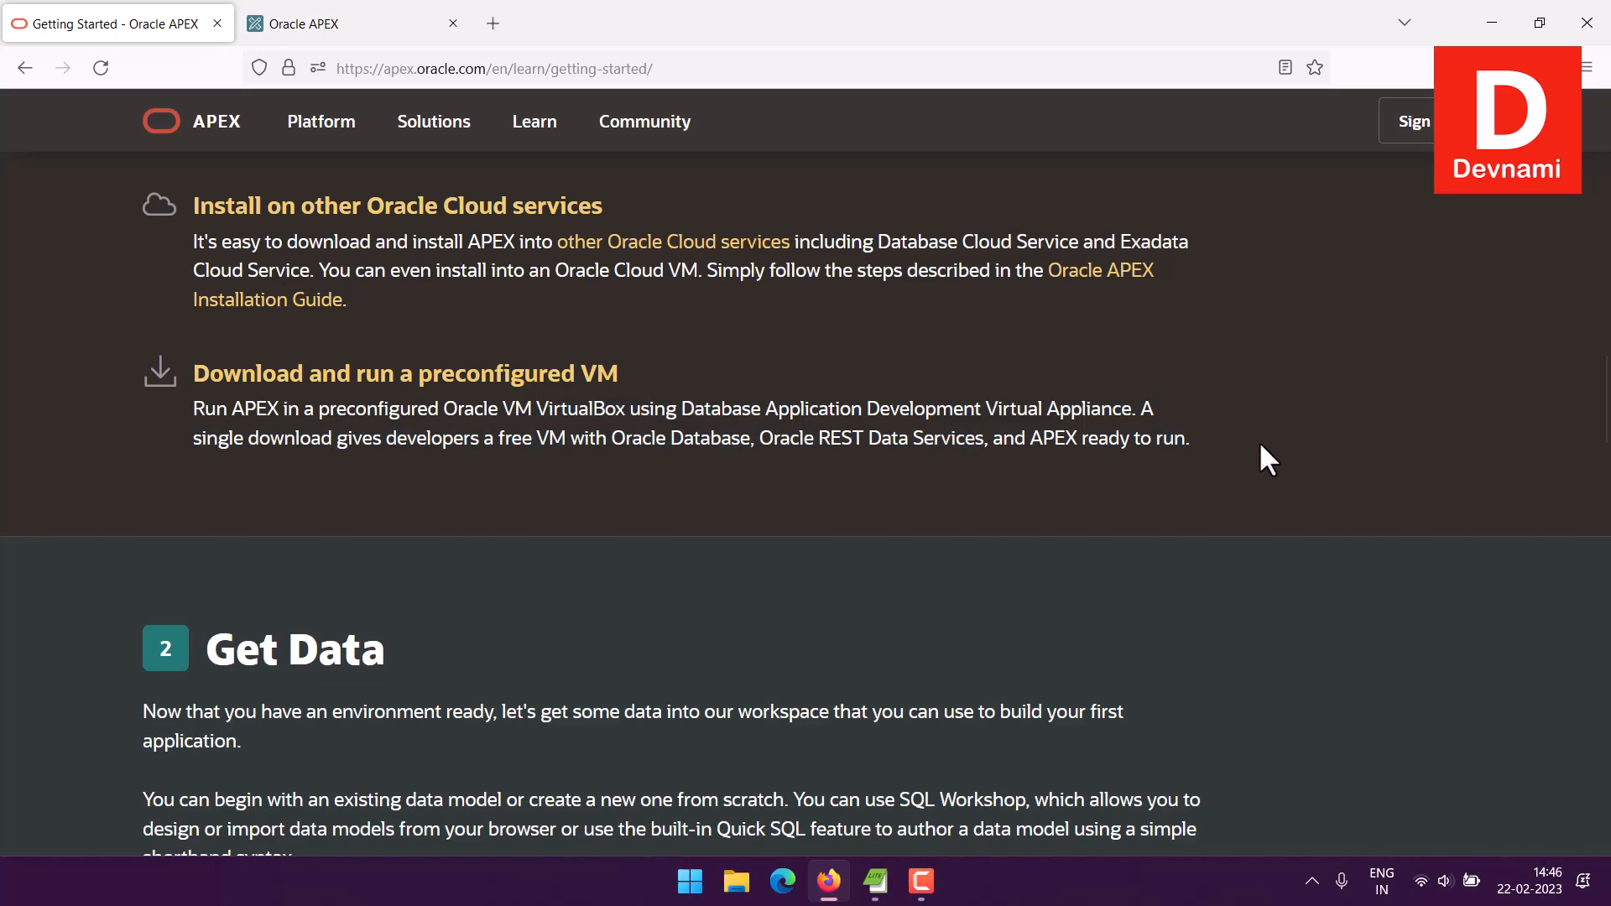
# Step: Open the free workspace request form, review its required fields, and close it without submitting
pyautogui.scroll(15, 1261, 447)
pyautogui.scroll(-3, 1234, 445)
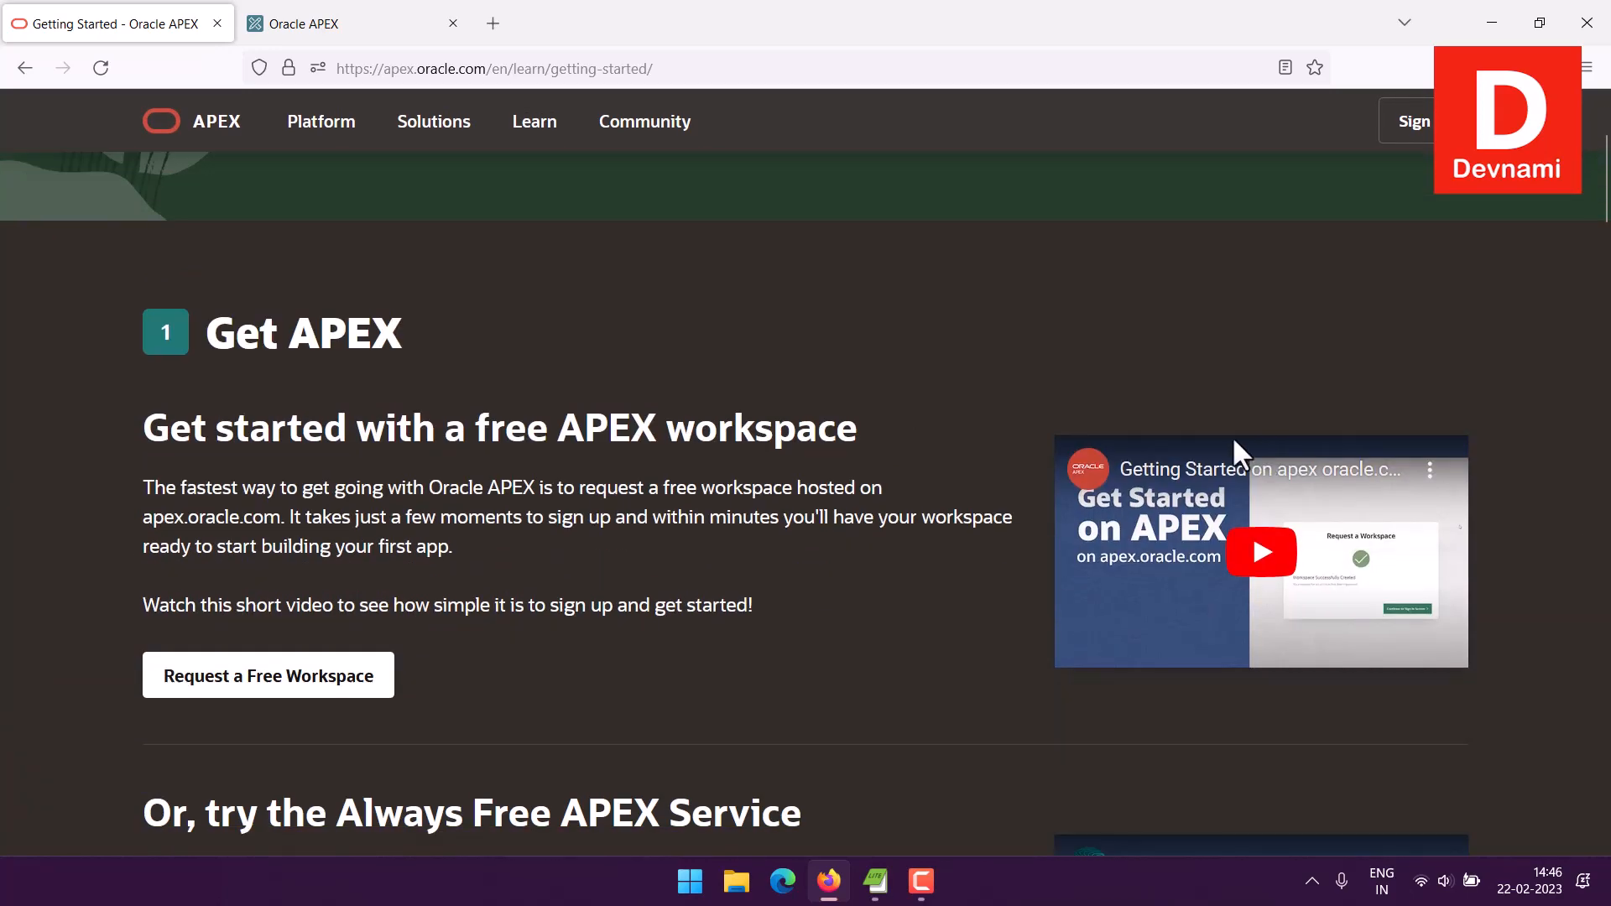
pyautogui.click(260, 678)
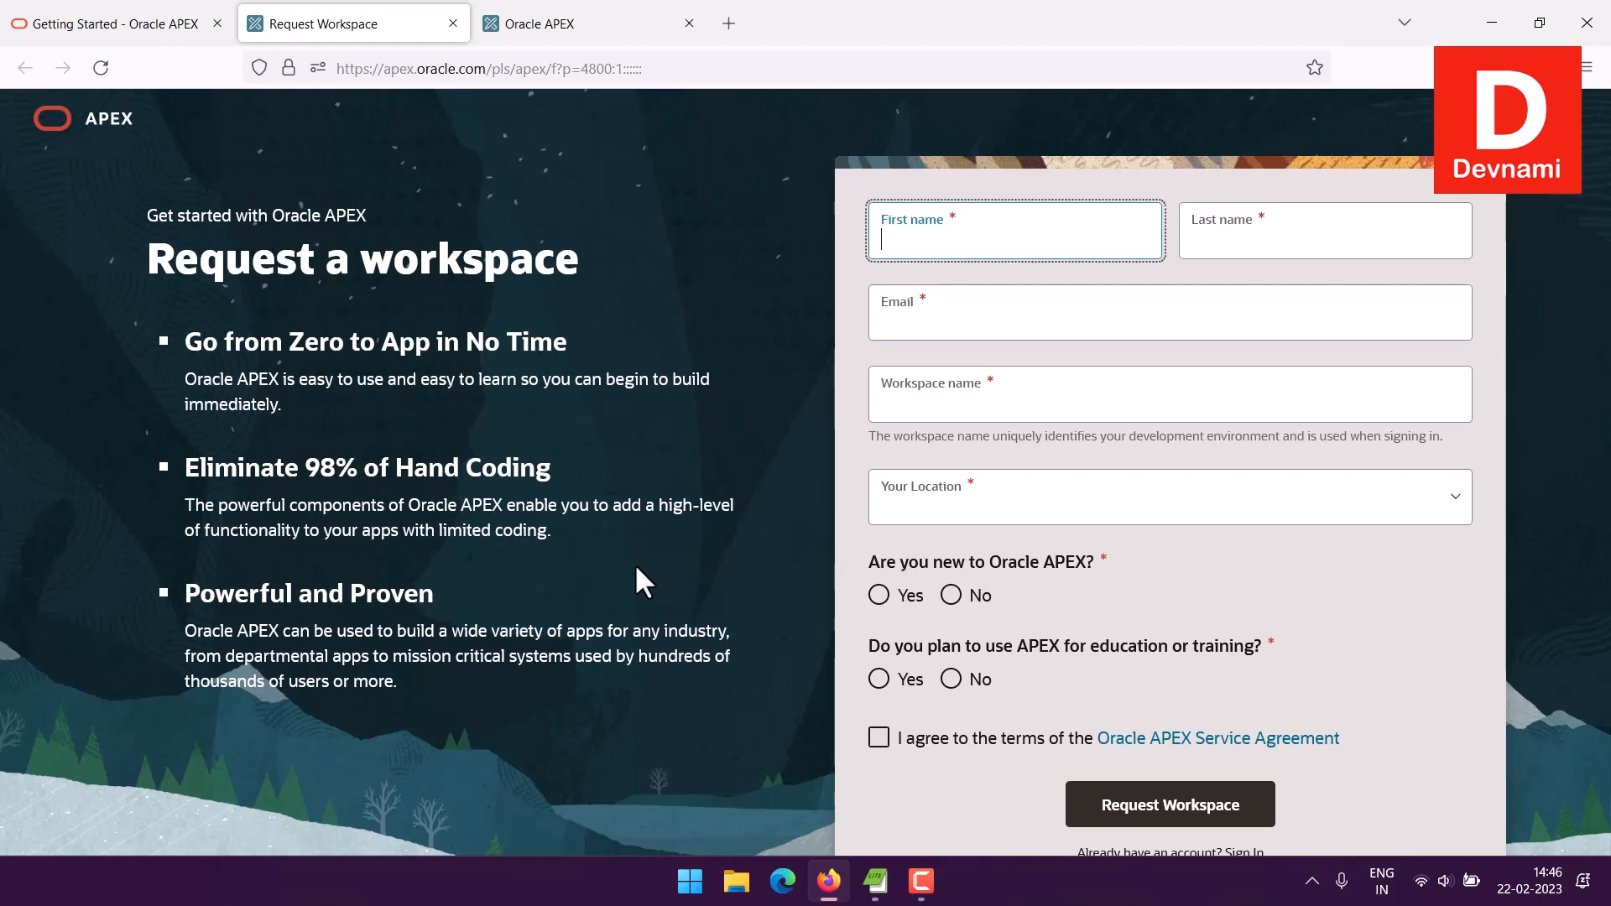
pyautogui.click(453, 23)
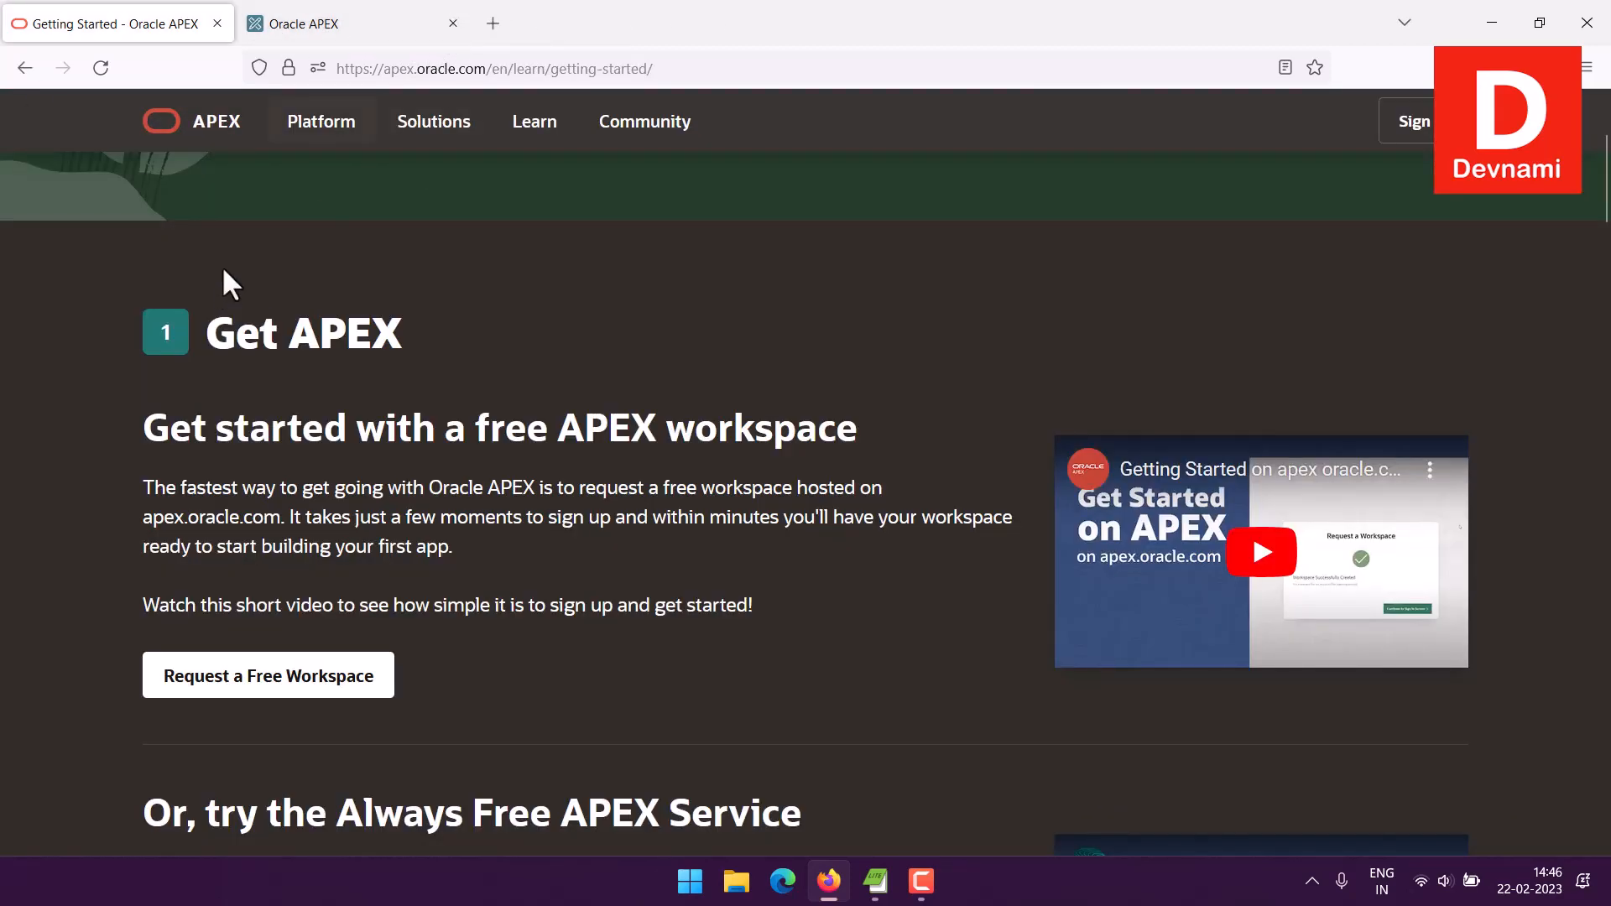
# Step: Switch to the existing APEX workspace, open App Builder, and sign in to the devnami workspace with the account password
pyautogui.click(282, 23)
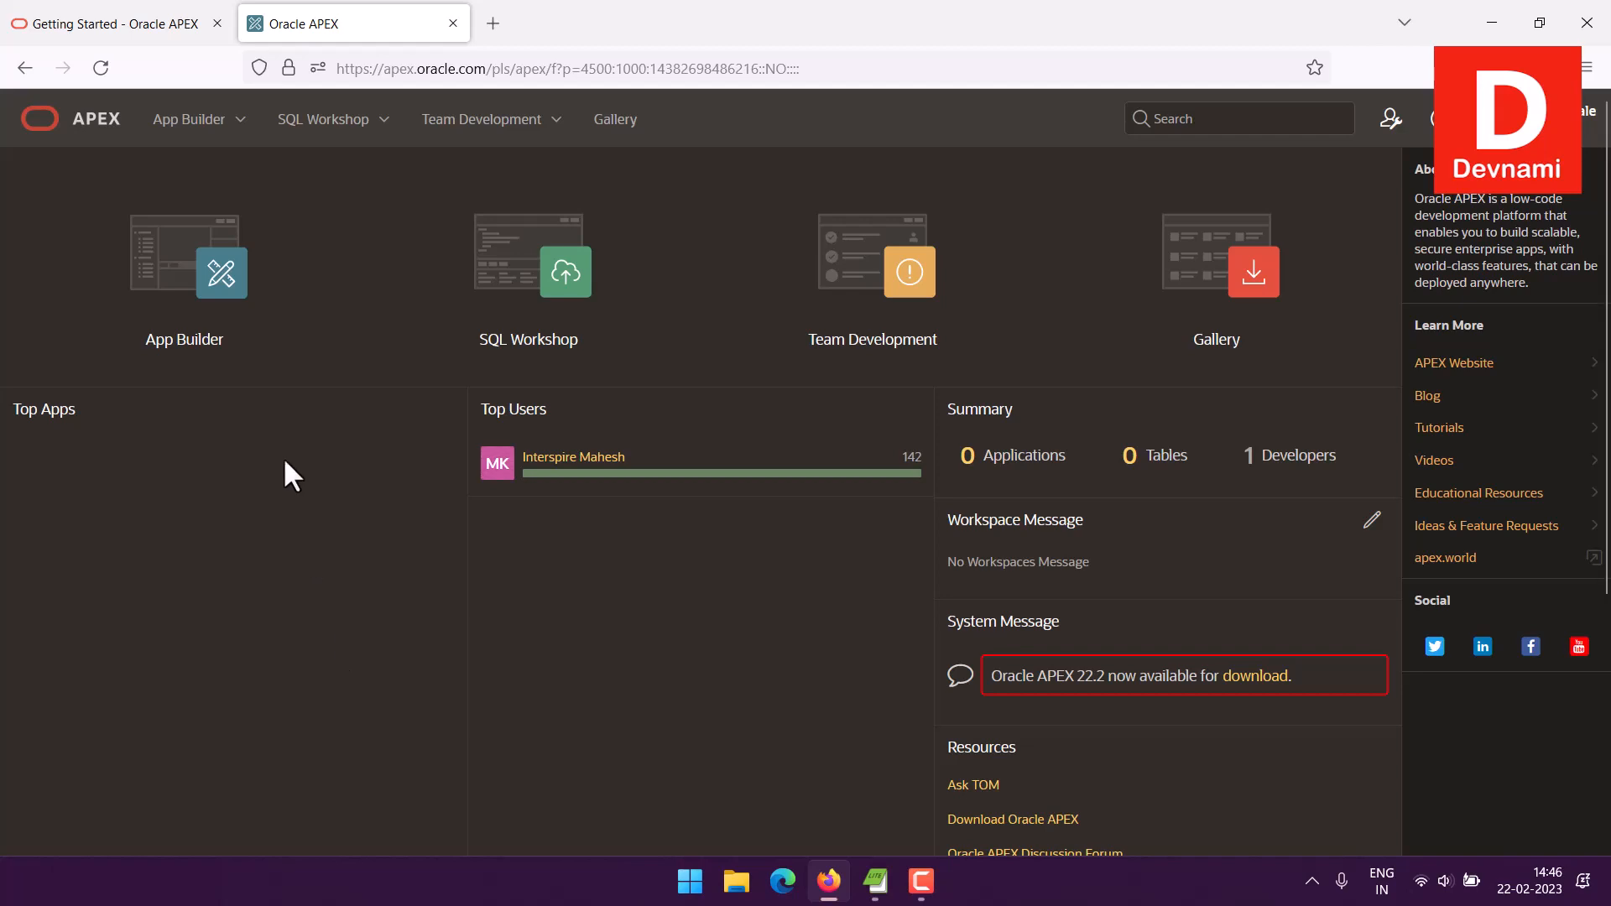
pyautogui.click(130, 187)
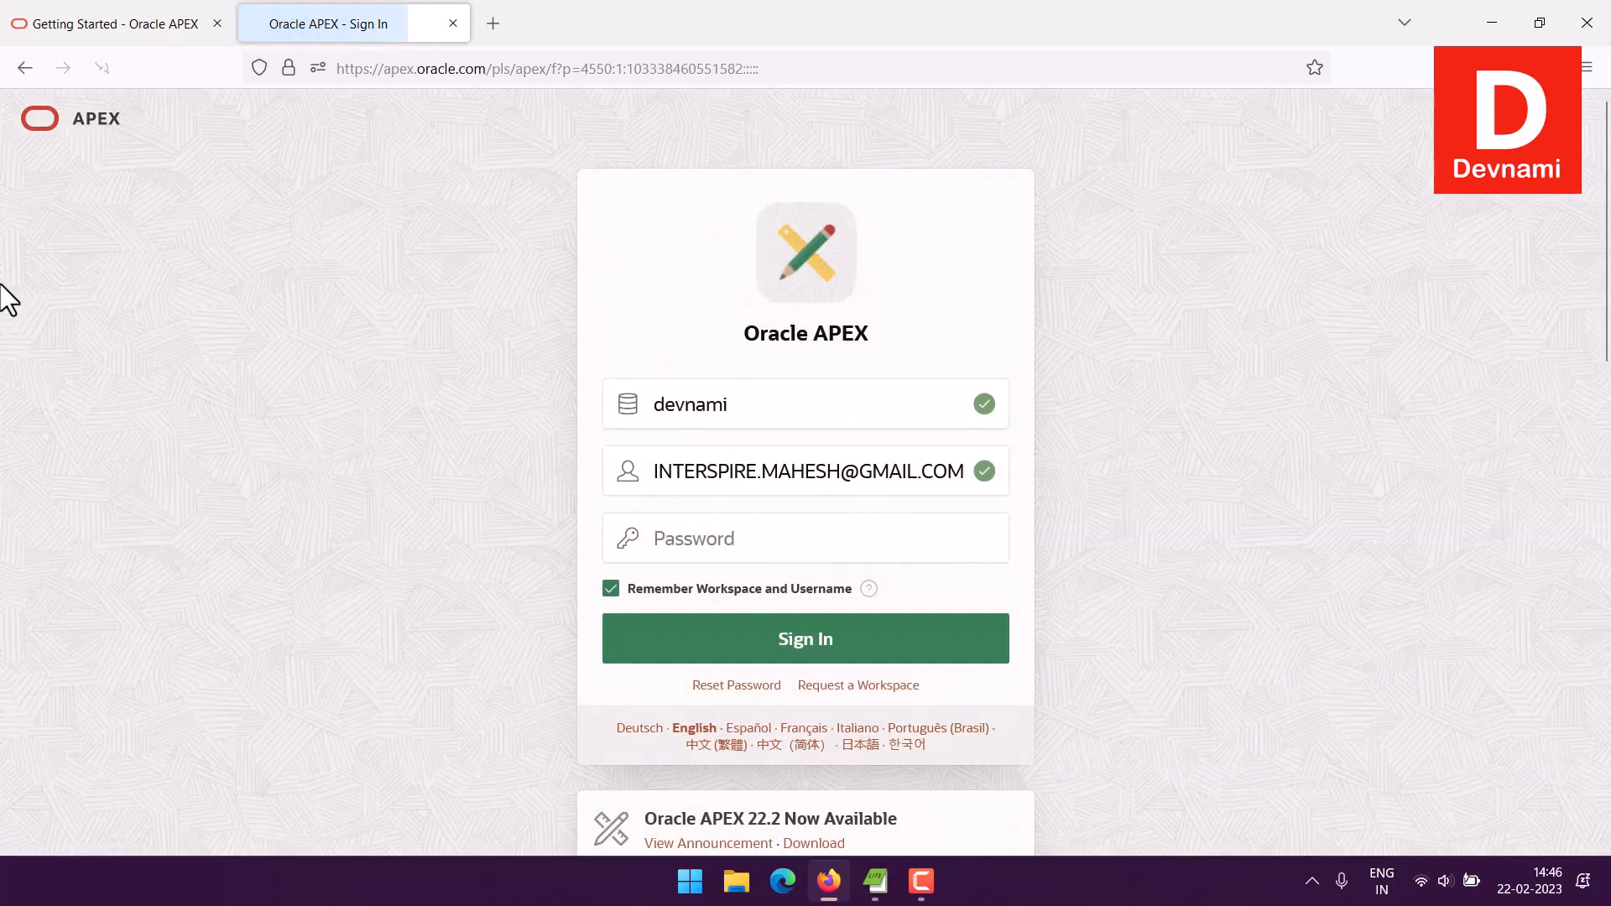
pyautogui.click(705, 547)
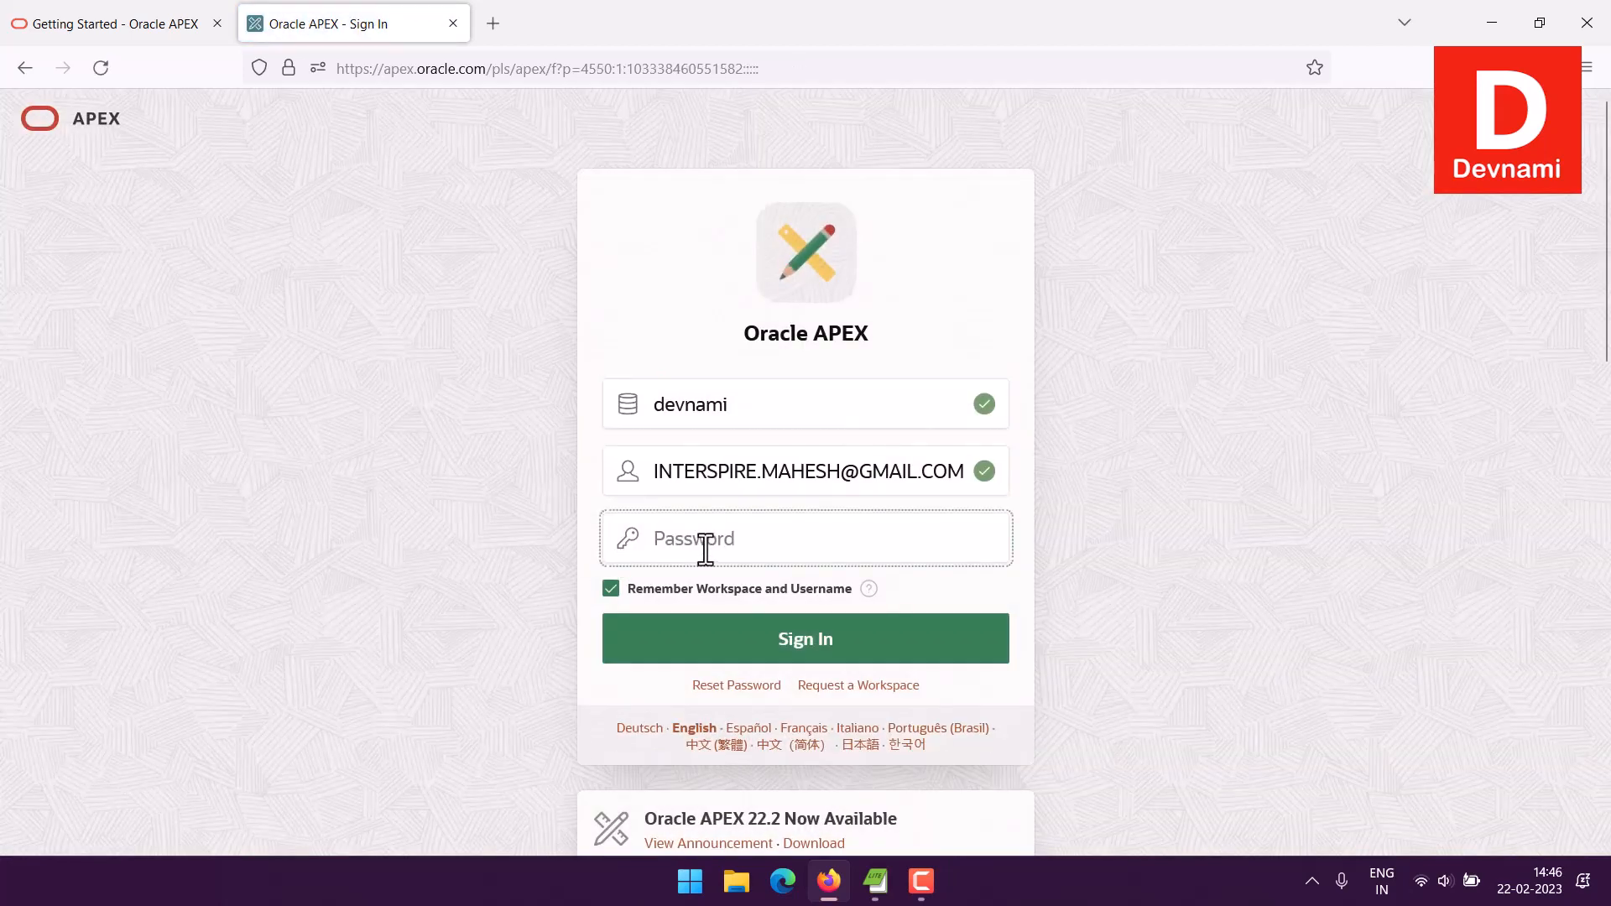
pyautogui.write('•••••••••')
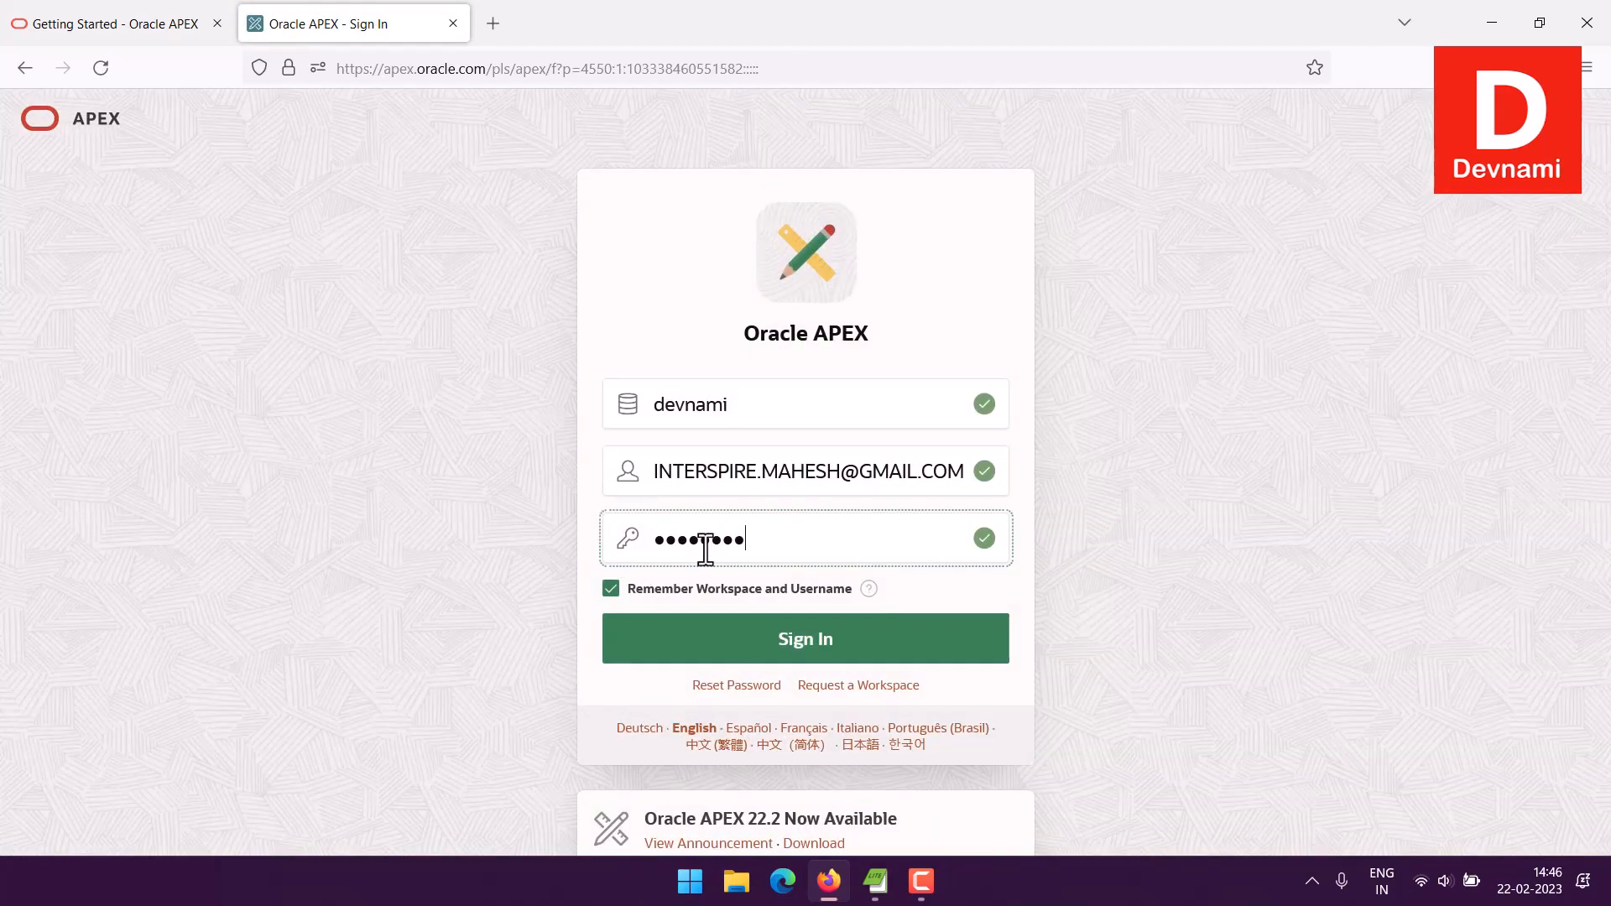
pyautogui.write('•')
pyautogui.press('Return')
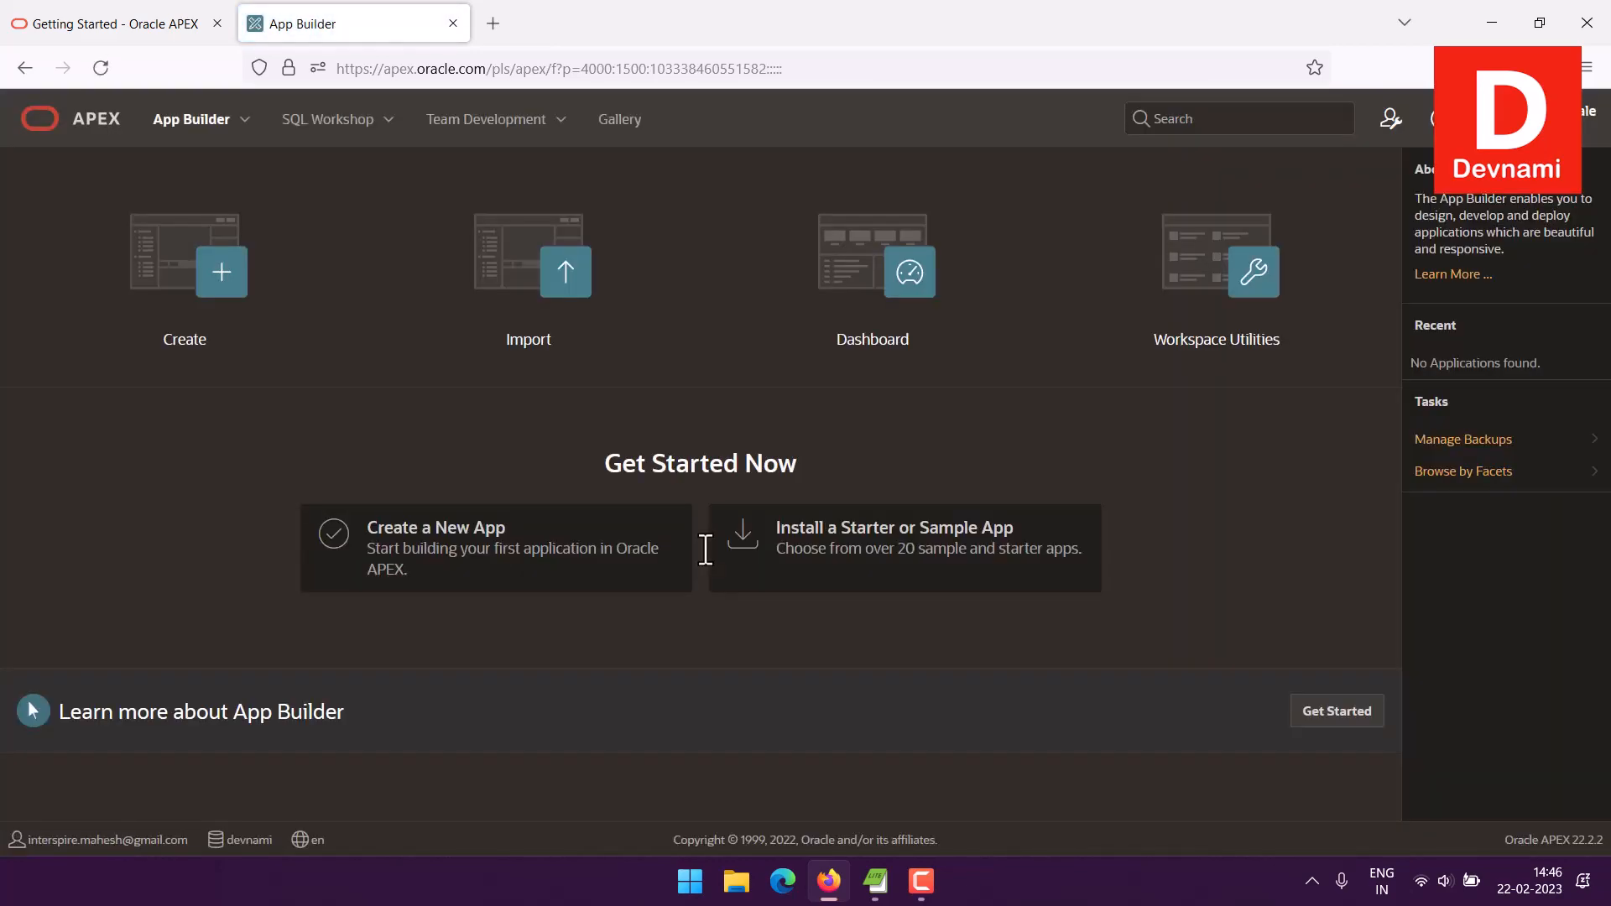
# Step: Start creating a new app from a file and upload EmployeeData.xlsx from the Desktop
pyautogui.click(467, 587)
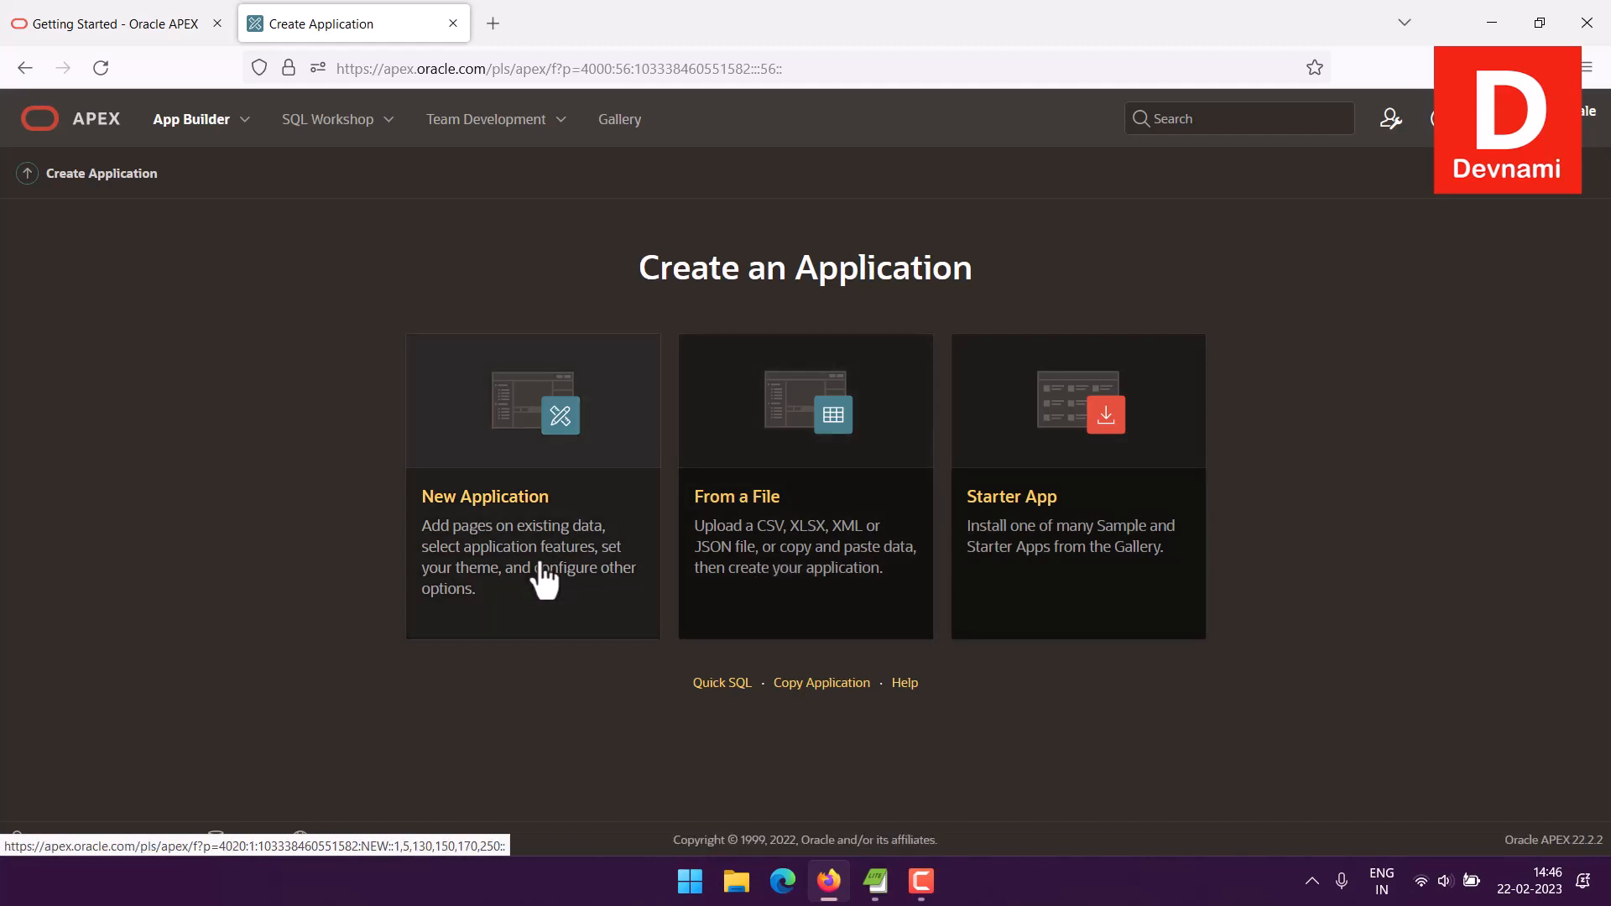
pyautogui.click(832, 583)
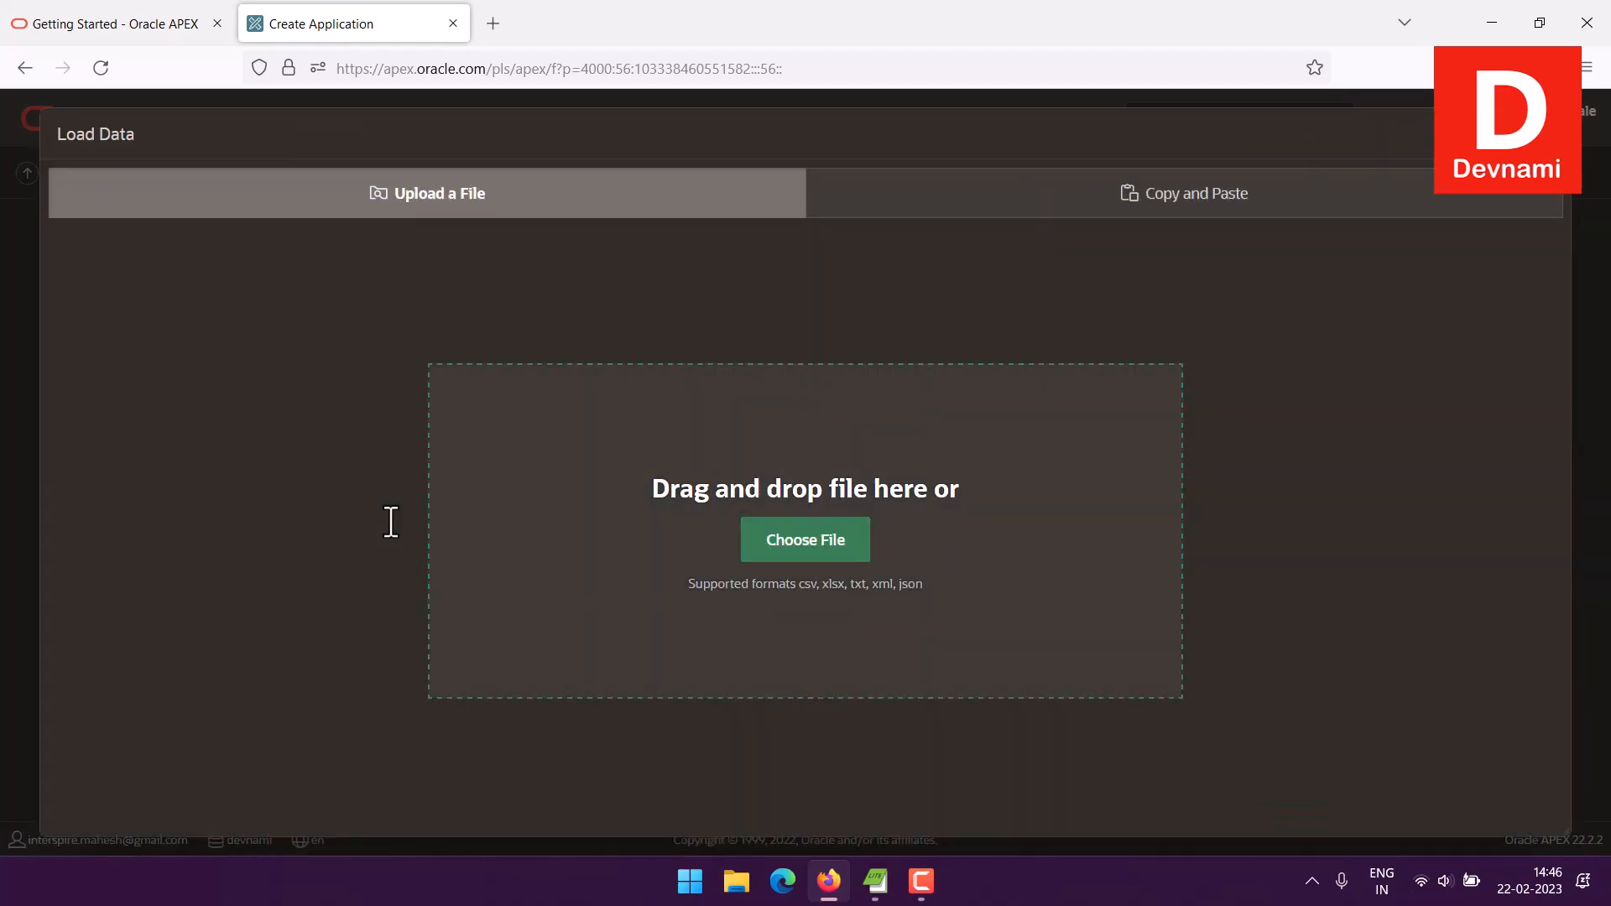
pyautogui.click(628, 506)
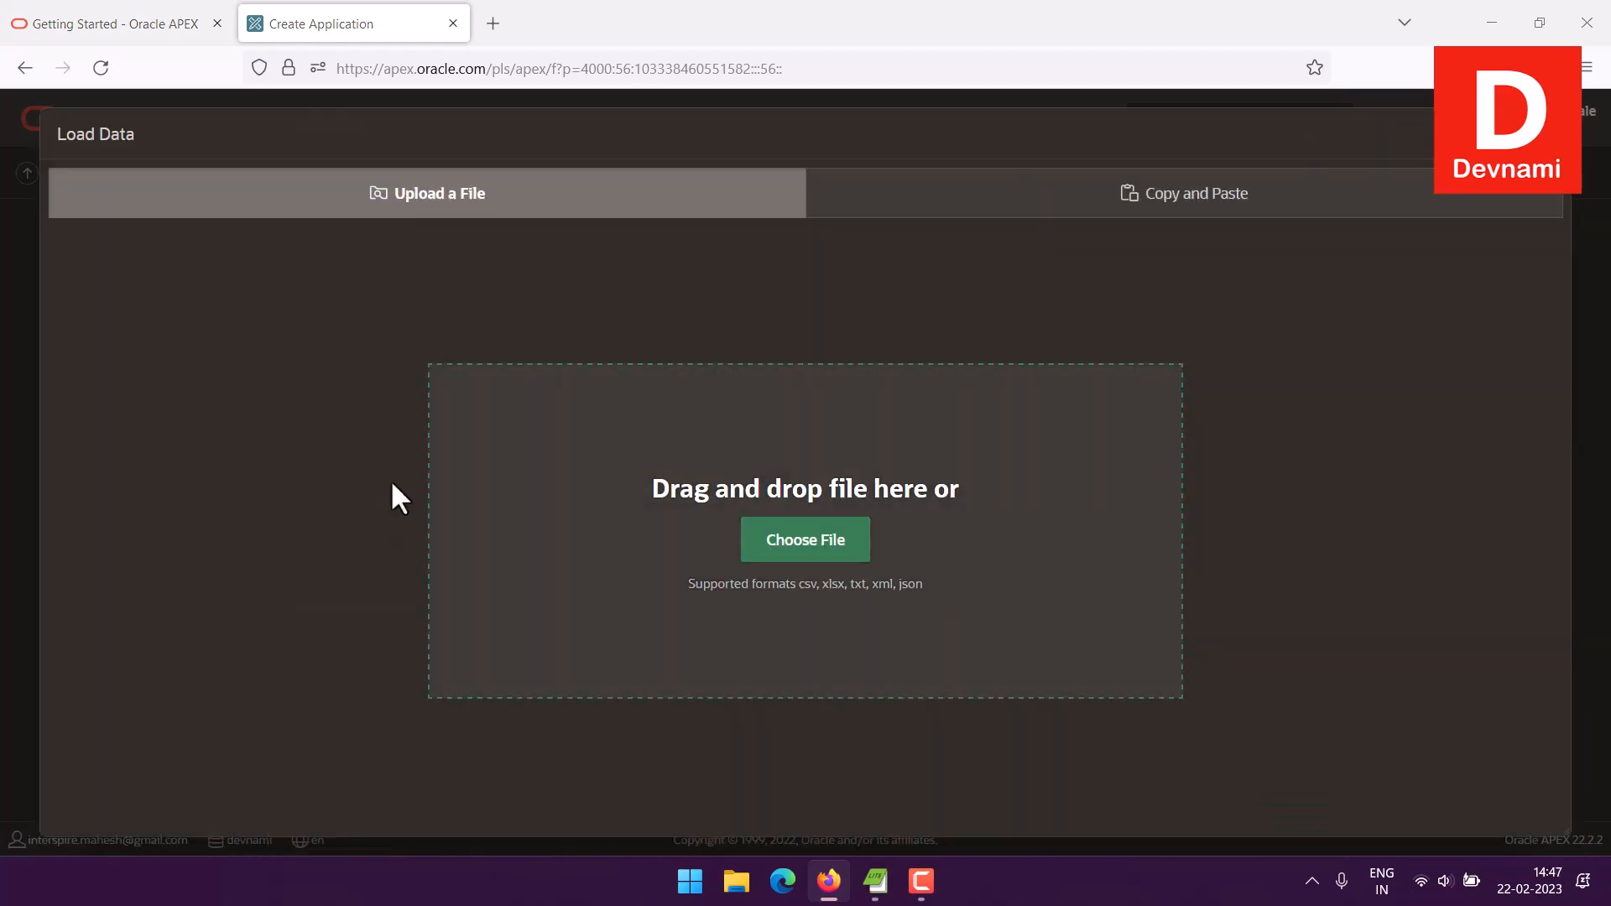
pyautogui.click(598, 341)
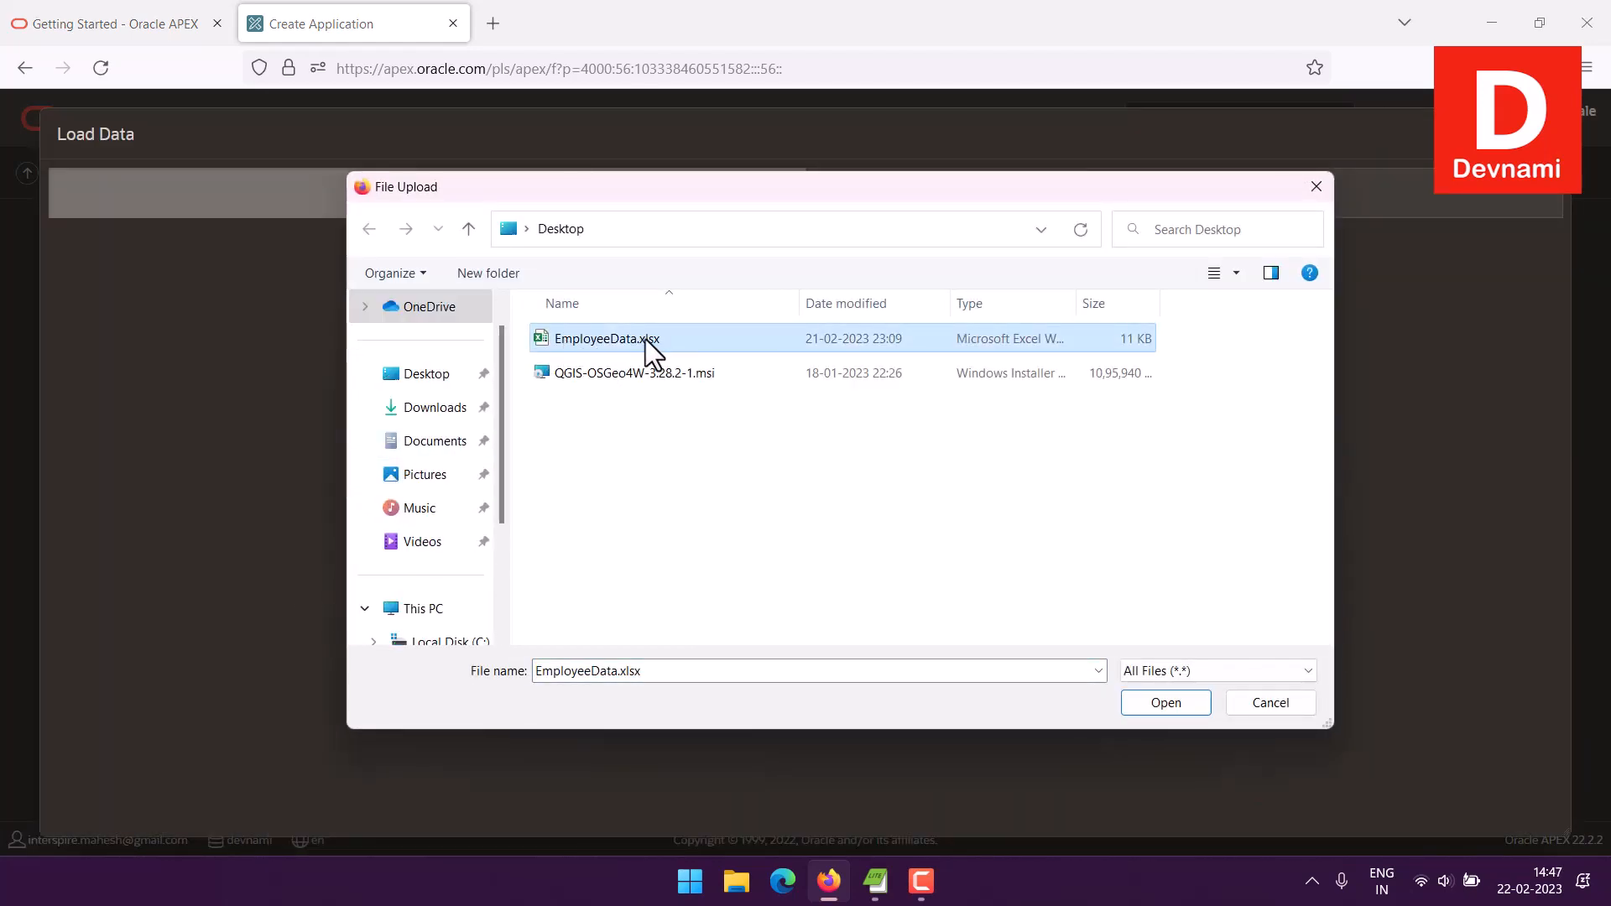
pyautogui.click(1185, 703)
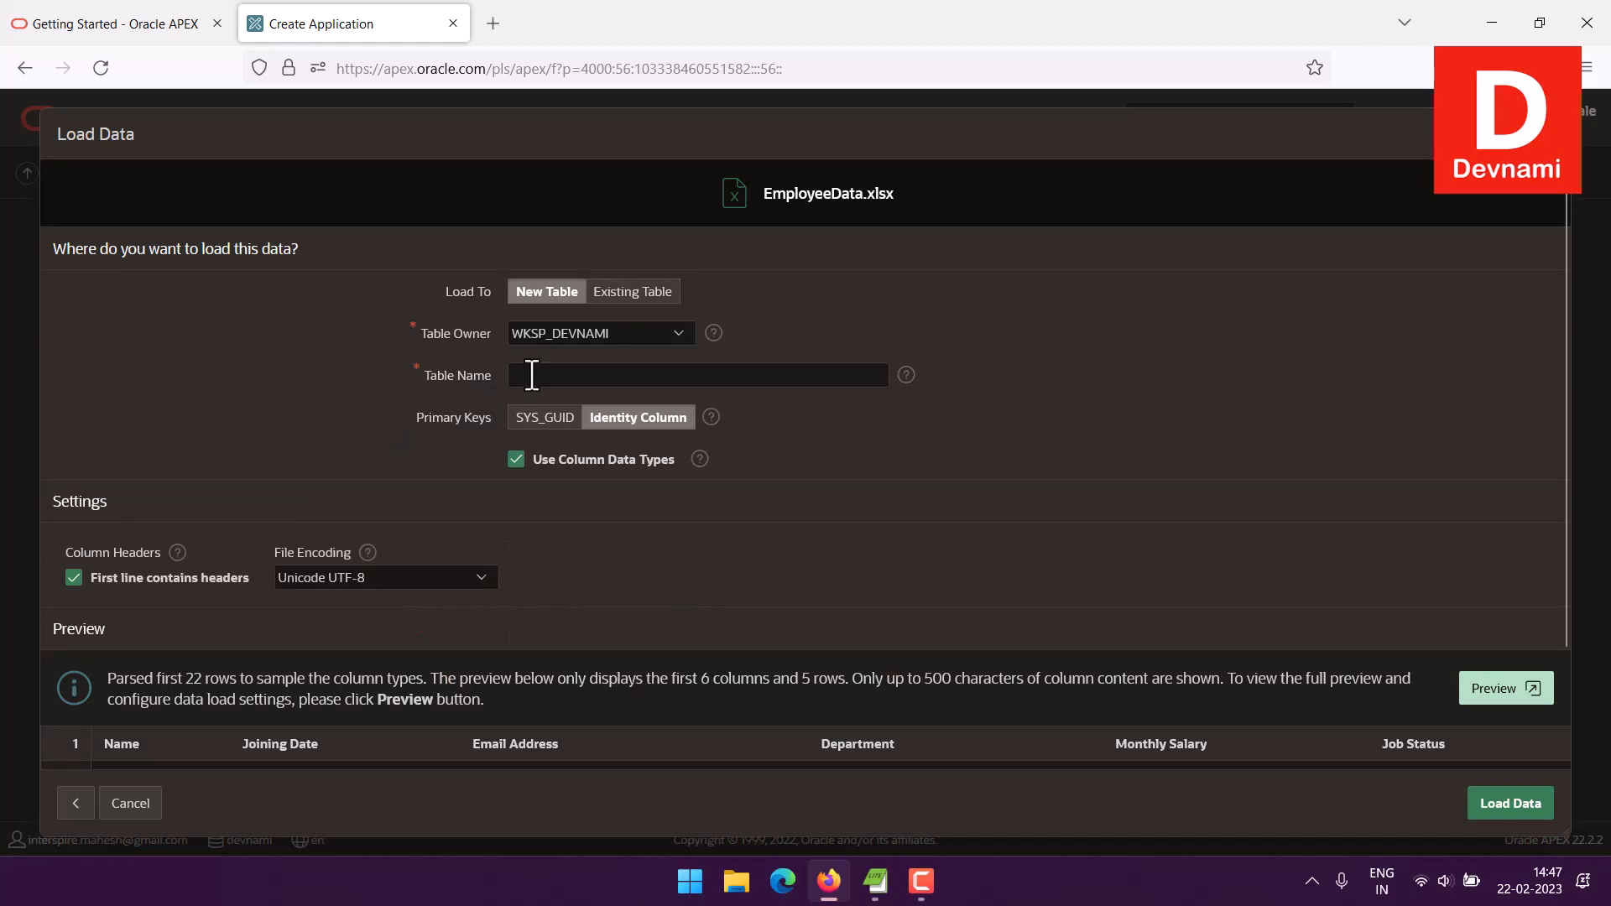
# Step: Name the new table EMPLOYEE, check the data preview, and load the spreadsheet data into it
pyautogui.click(581, 375)
pyautogui.write('EMPLOYEE')
pyautogui.scroll(-2, 883, 537)
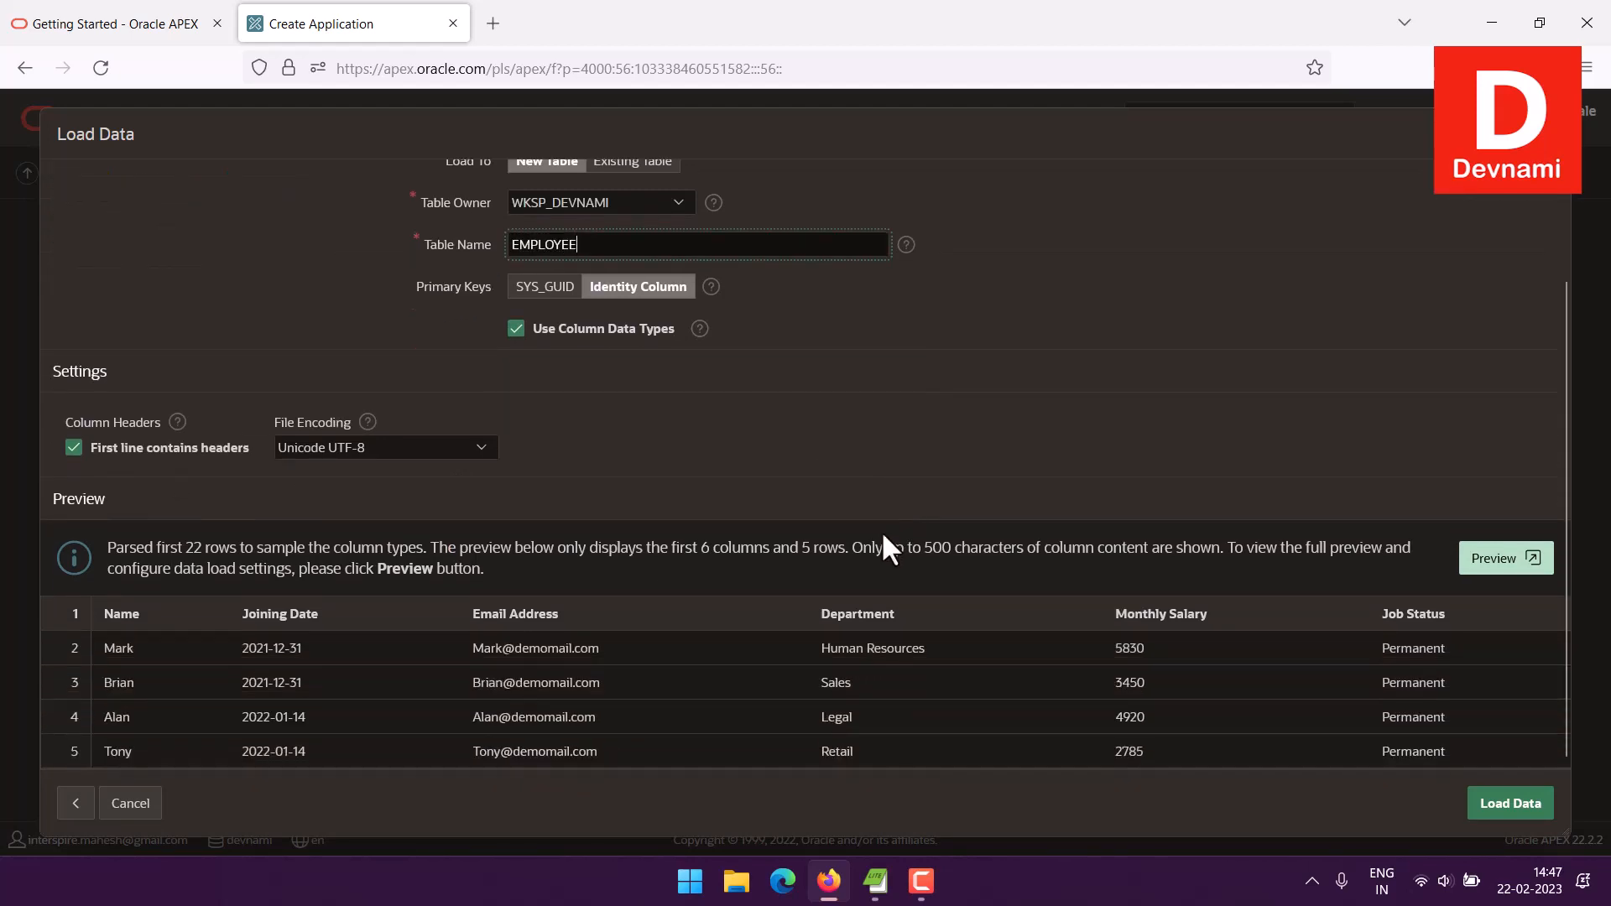
pyautogui.click(883, 535)
pyautogui.scroll(-1, 732, 636)
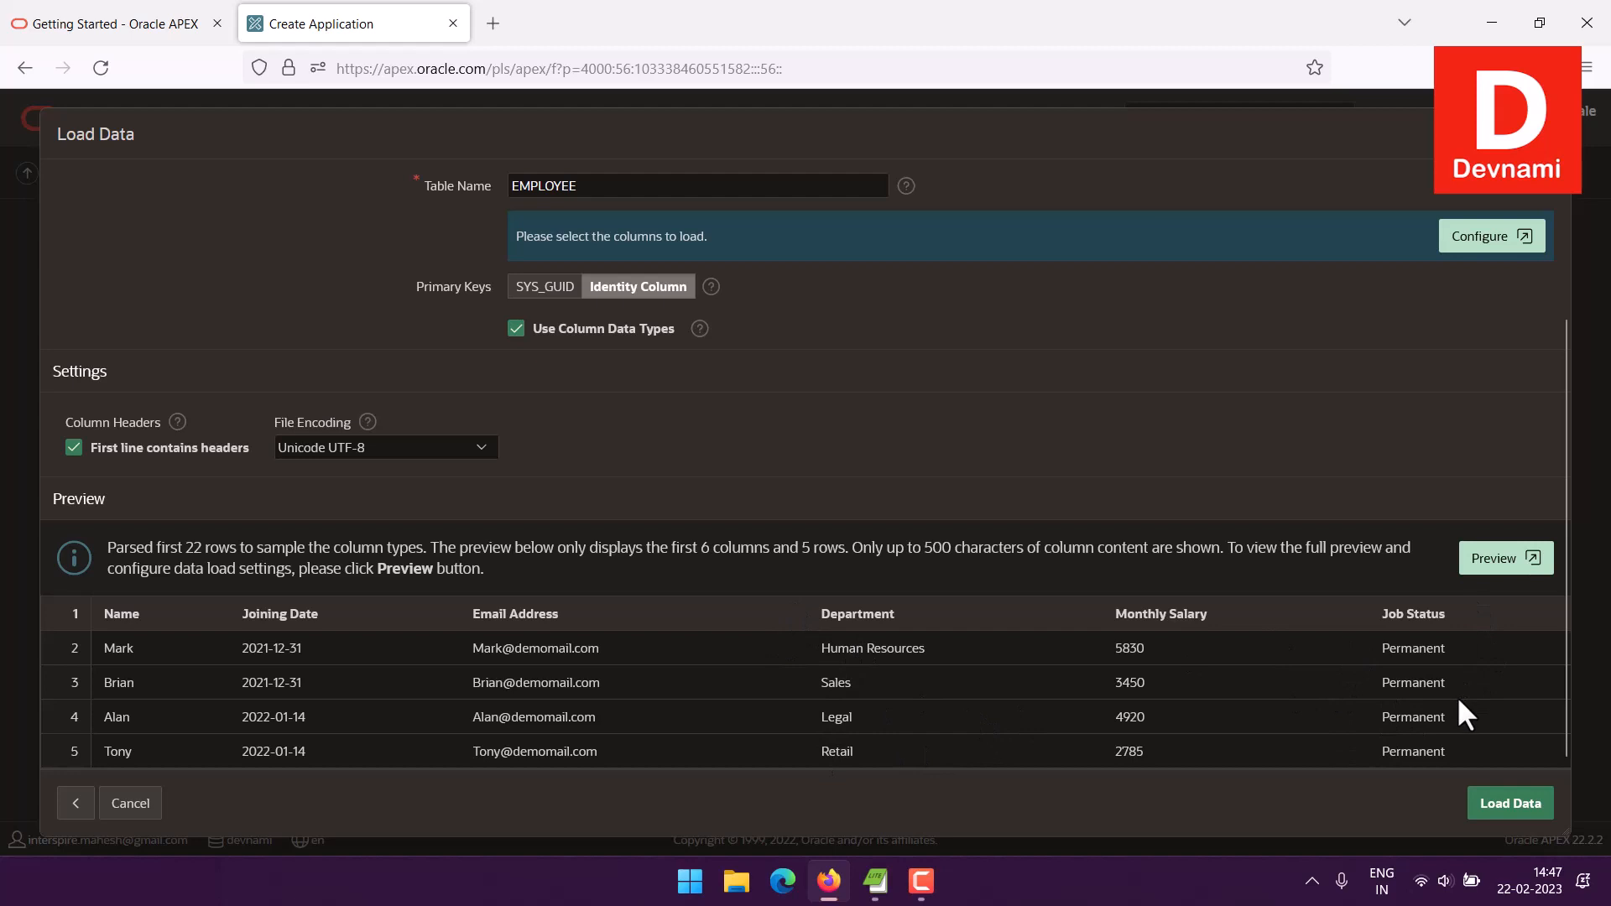
pyautogui.click(1486, 803)
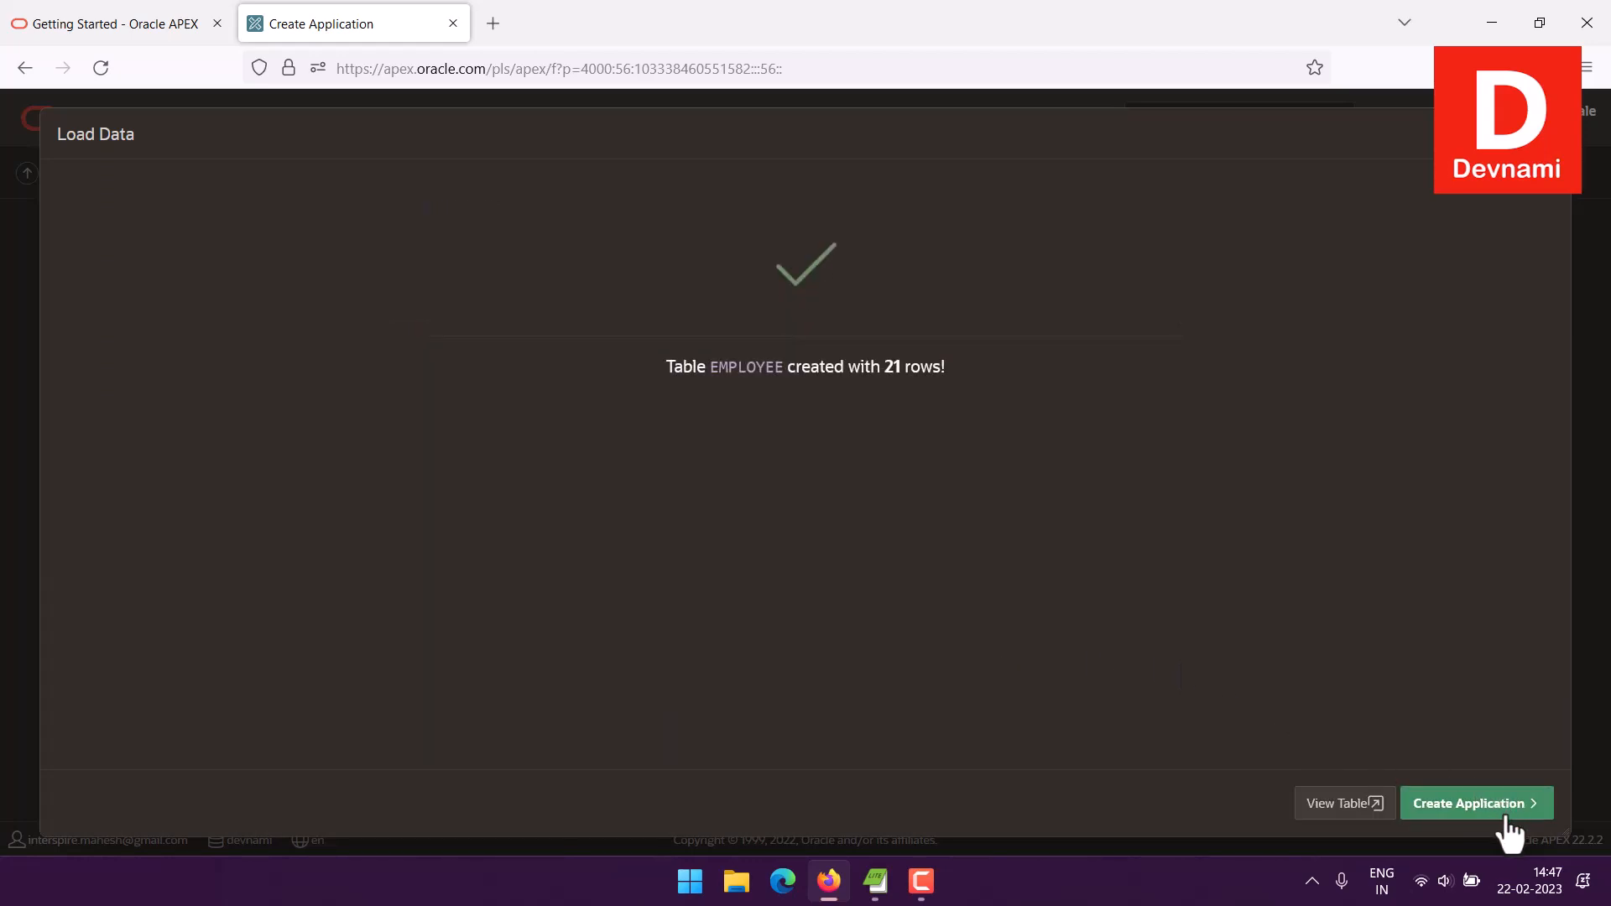
# Step: Create the Employee application from the loaded table with Theme Style Selection, Activity Reporting, About Page, Configuration Options and Access Control enabled
pyautogui.click(1473, 805)
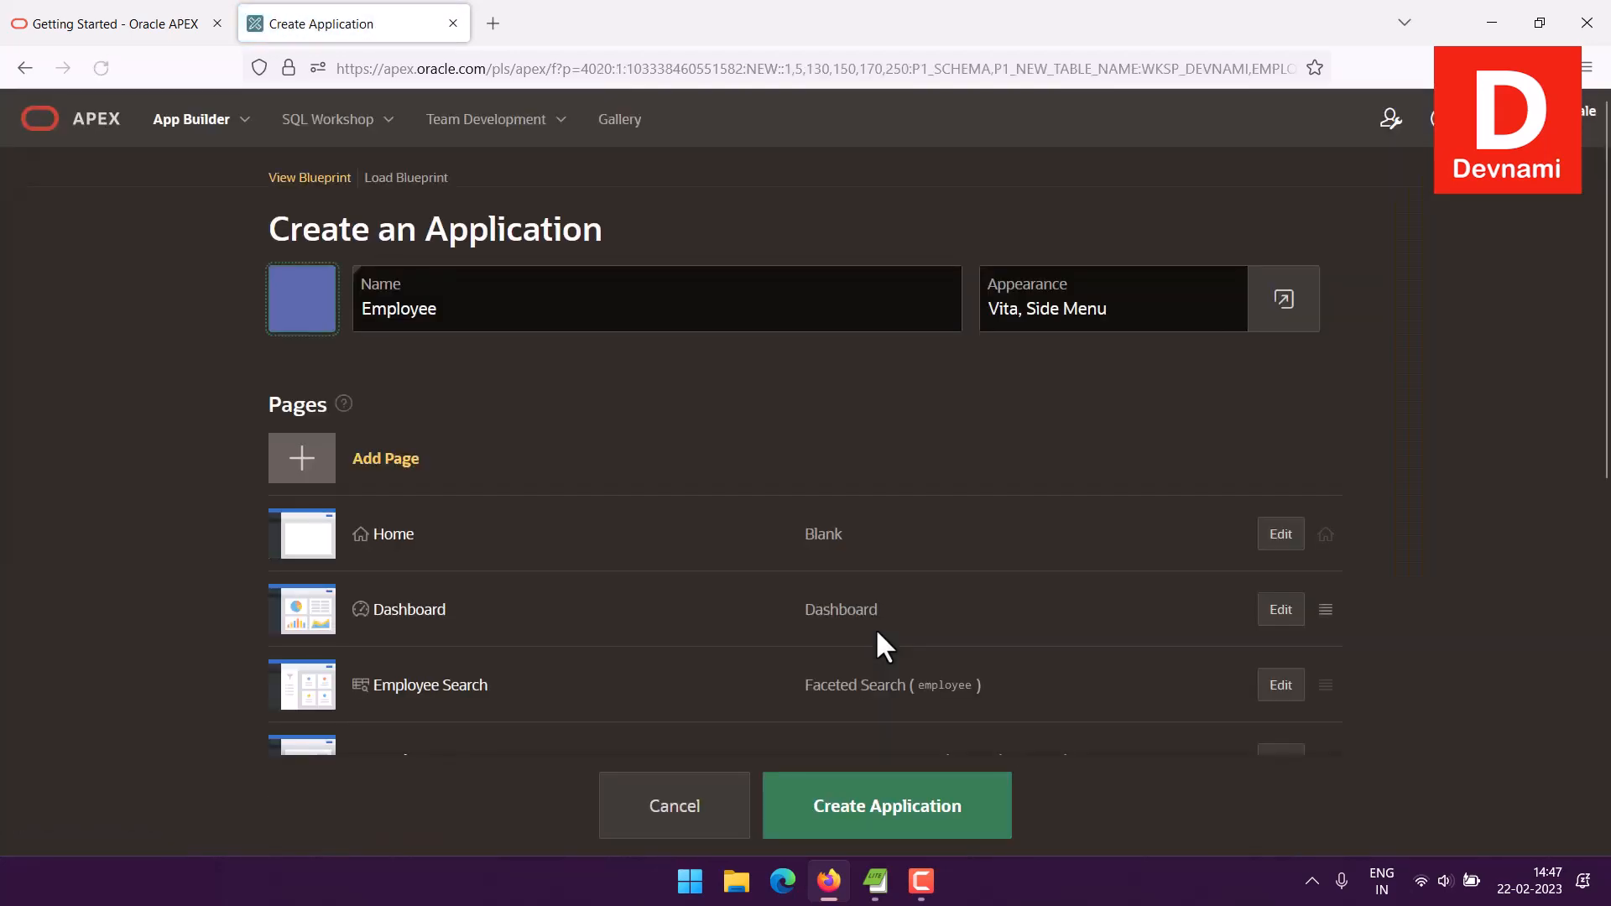
pyautogui.scroll(-6, 590, 525)
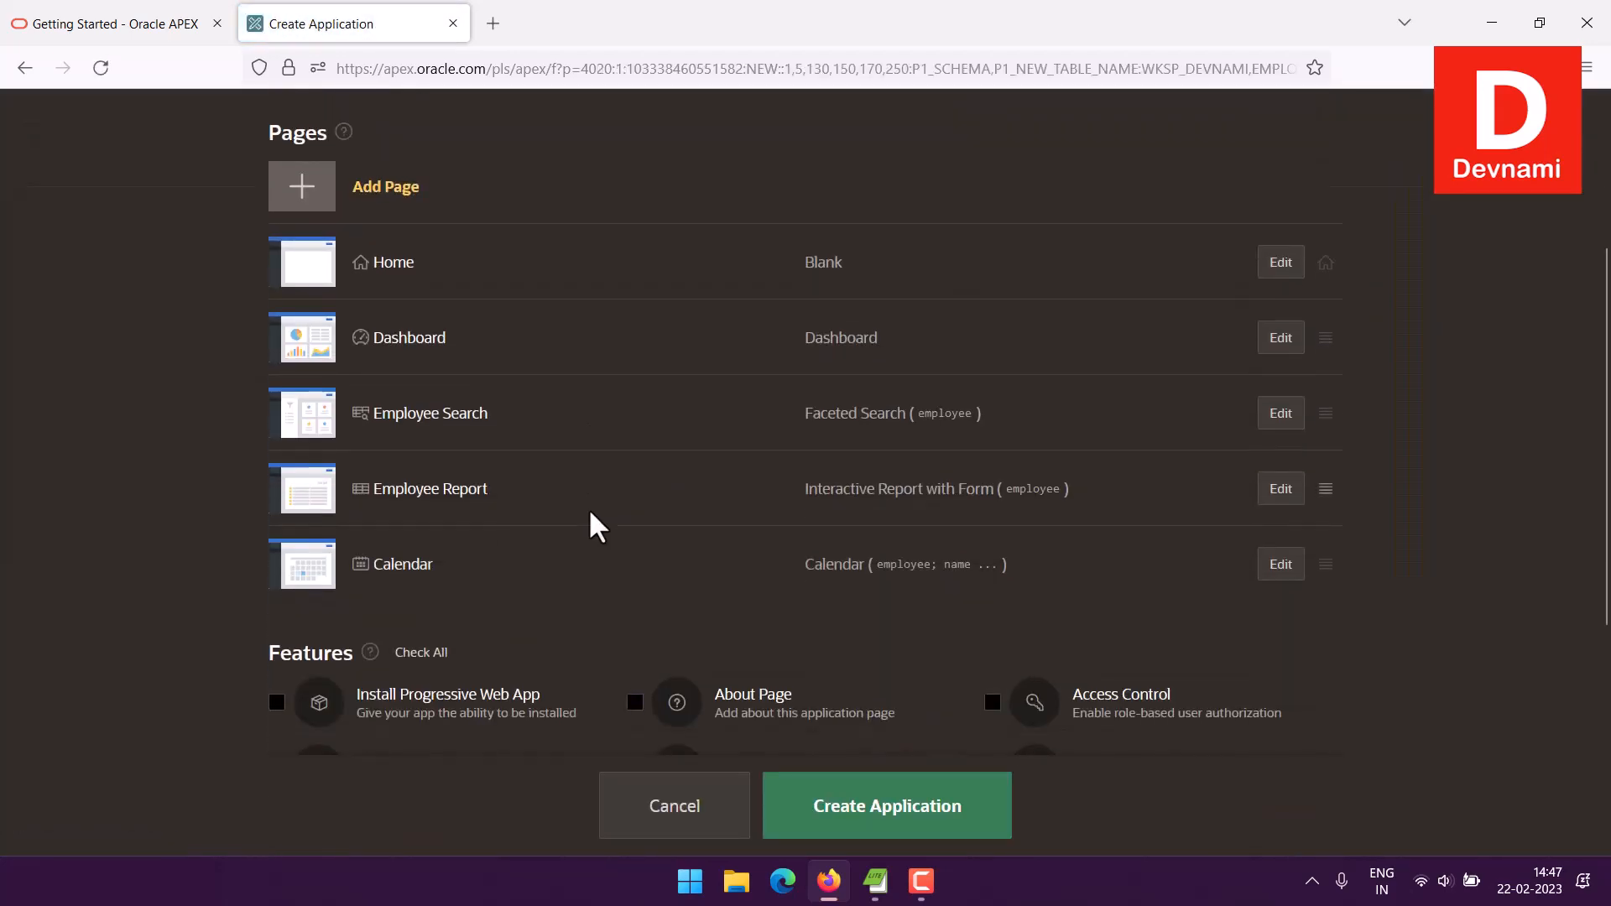
pyautogui.click(277, 564)
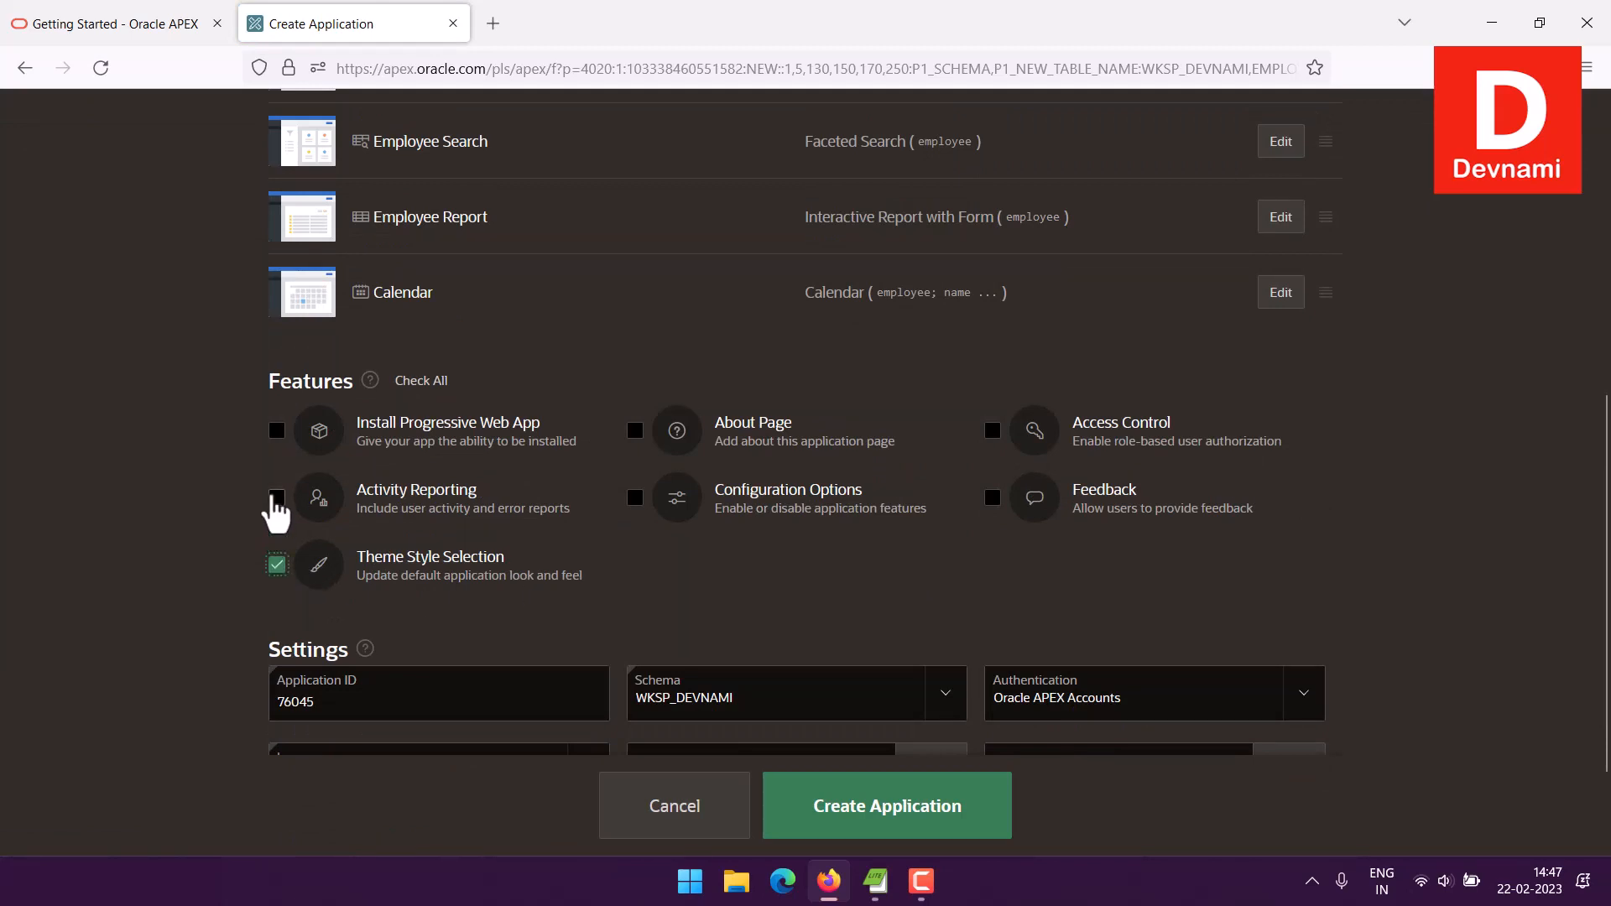
pyautogui.click(277, 497)
pyautogui.click(635, 430)
pyautogui.click(635, 498)
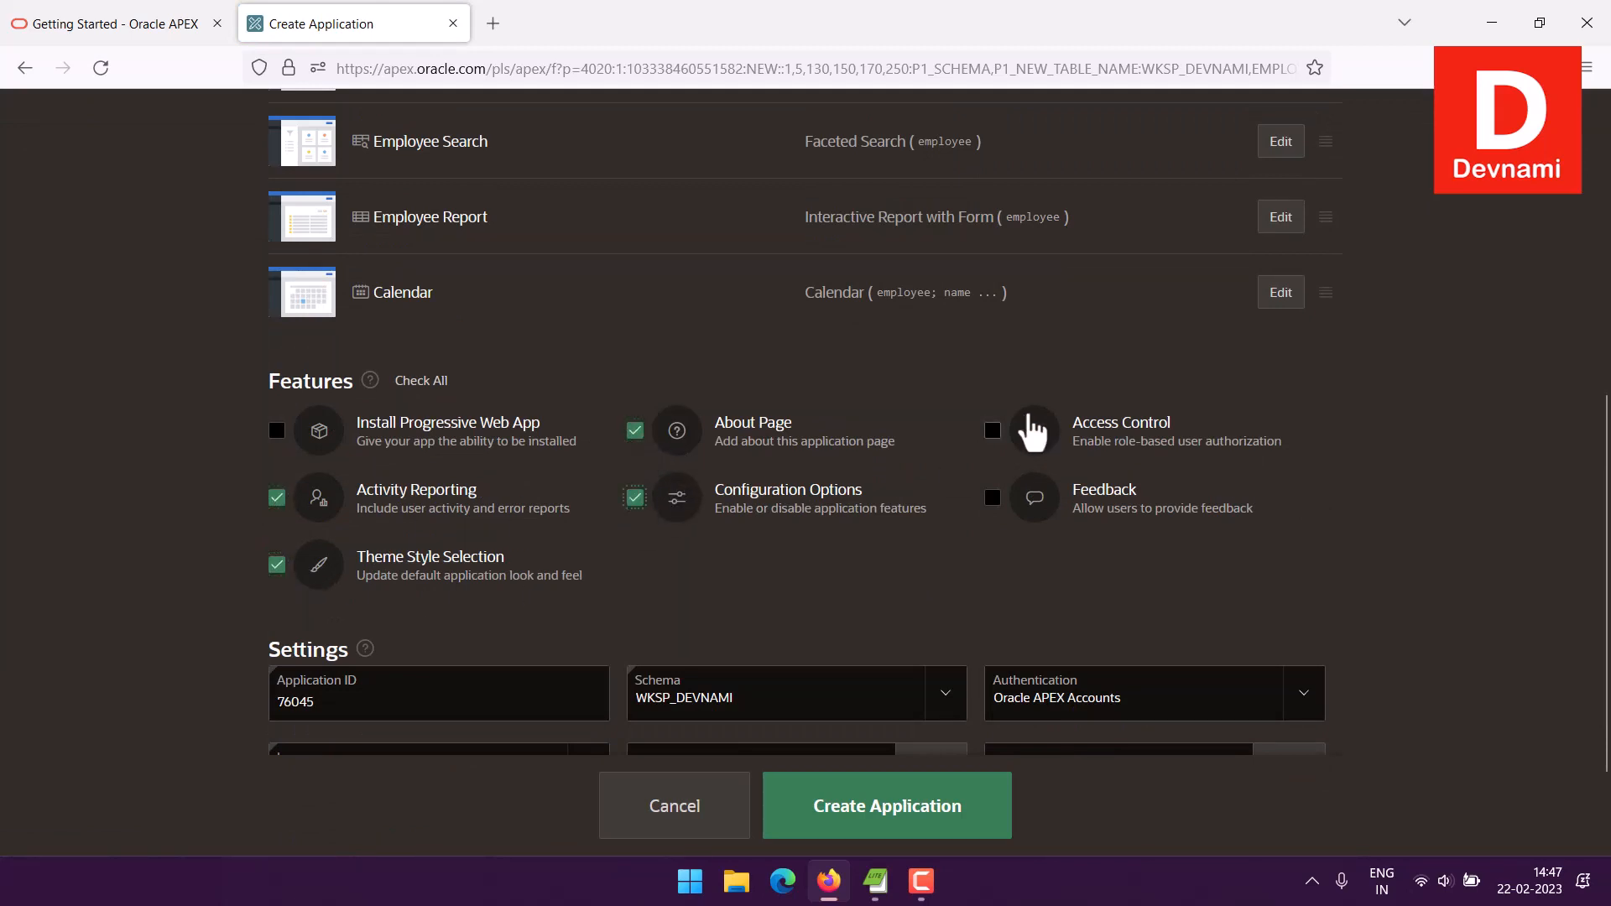
pyautogui.click(993, 431)
pyautogui.scroll(-2, 1018, 587)
pyautogui.click(953, 772)
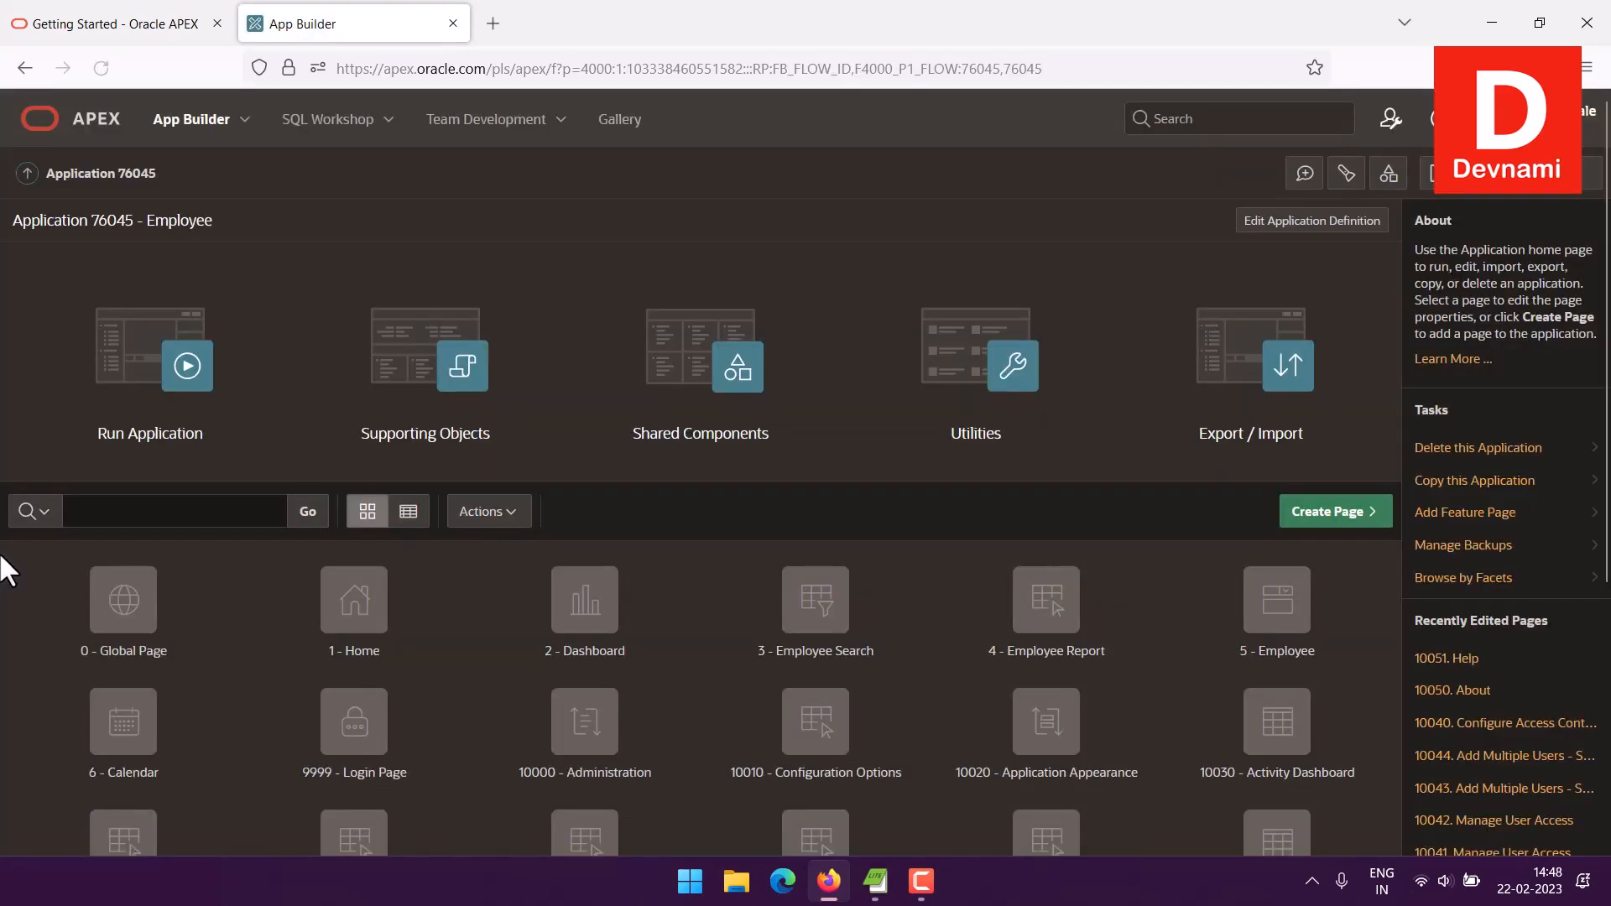
# Step: Look over the generated application pages, then run the Employee application and sign in with the account password
pyautogui.scroll(-4, 4, 571)
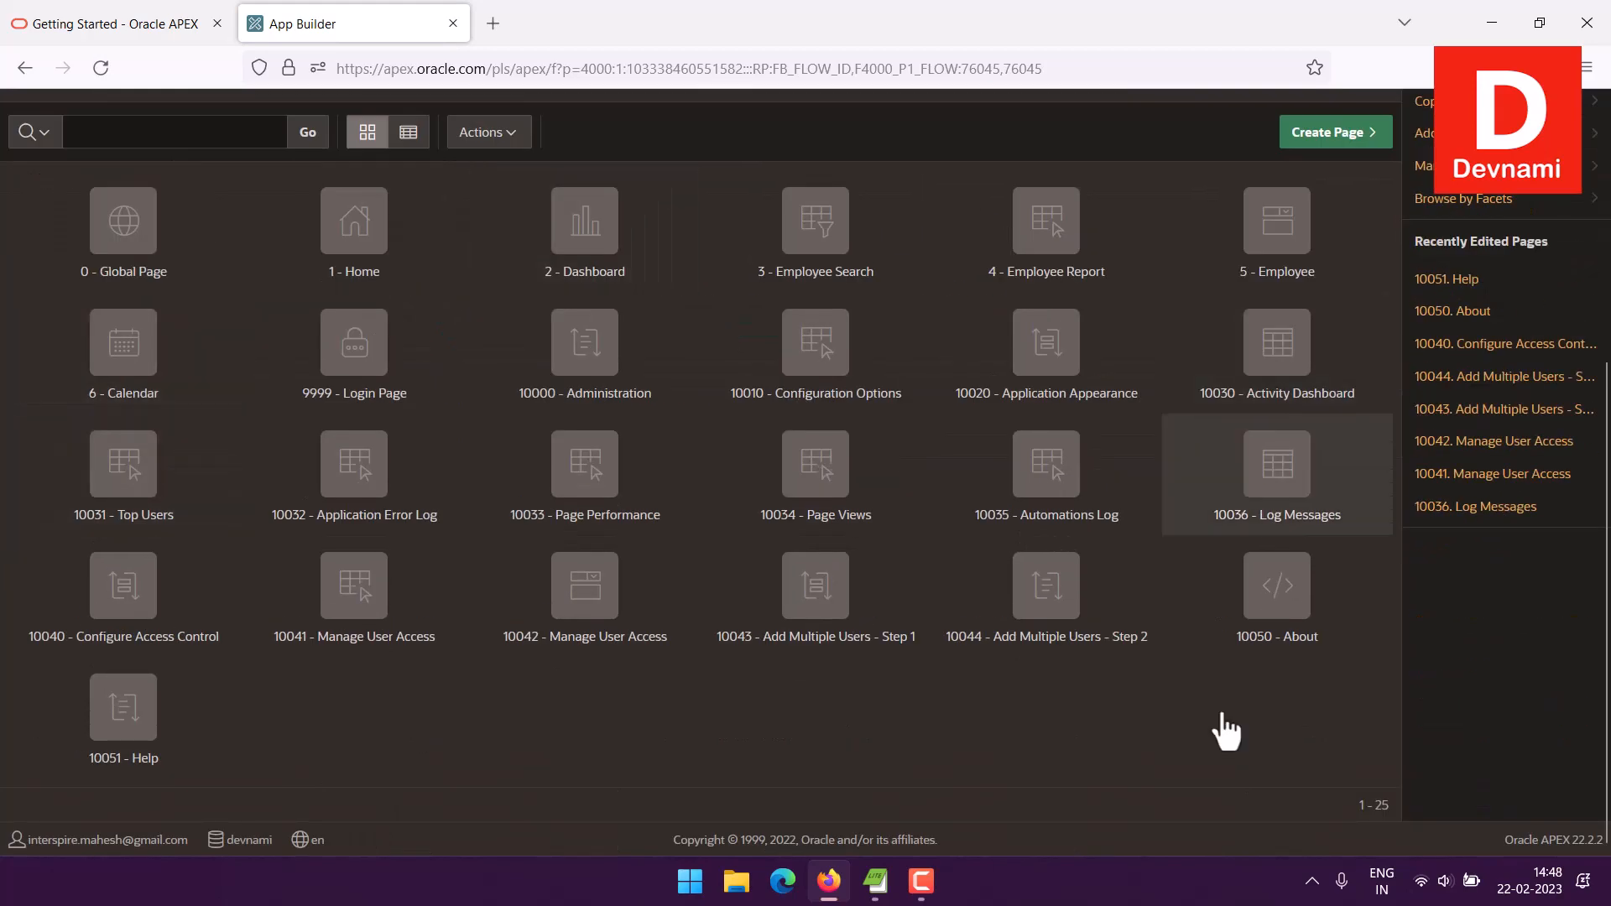
pyautogui.scroll(3, 4, 388)
pyautogui.scroll(2, 4, 391)
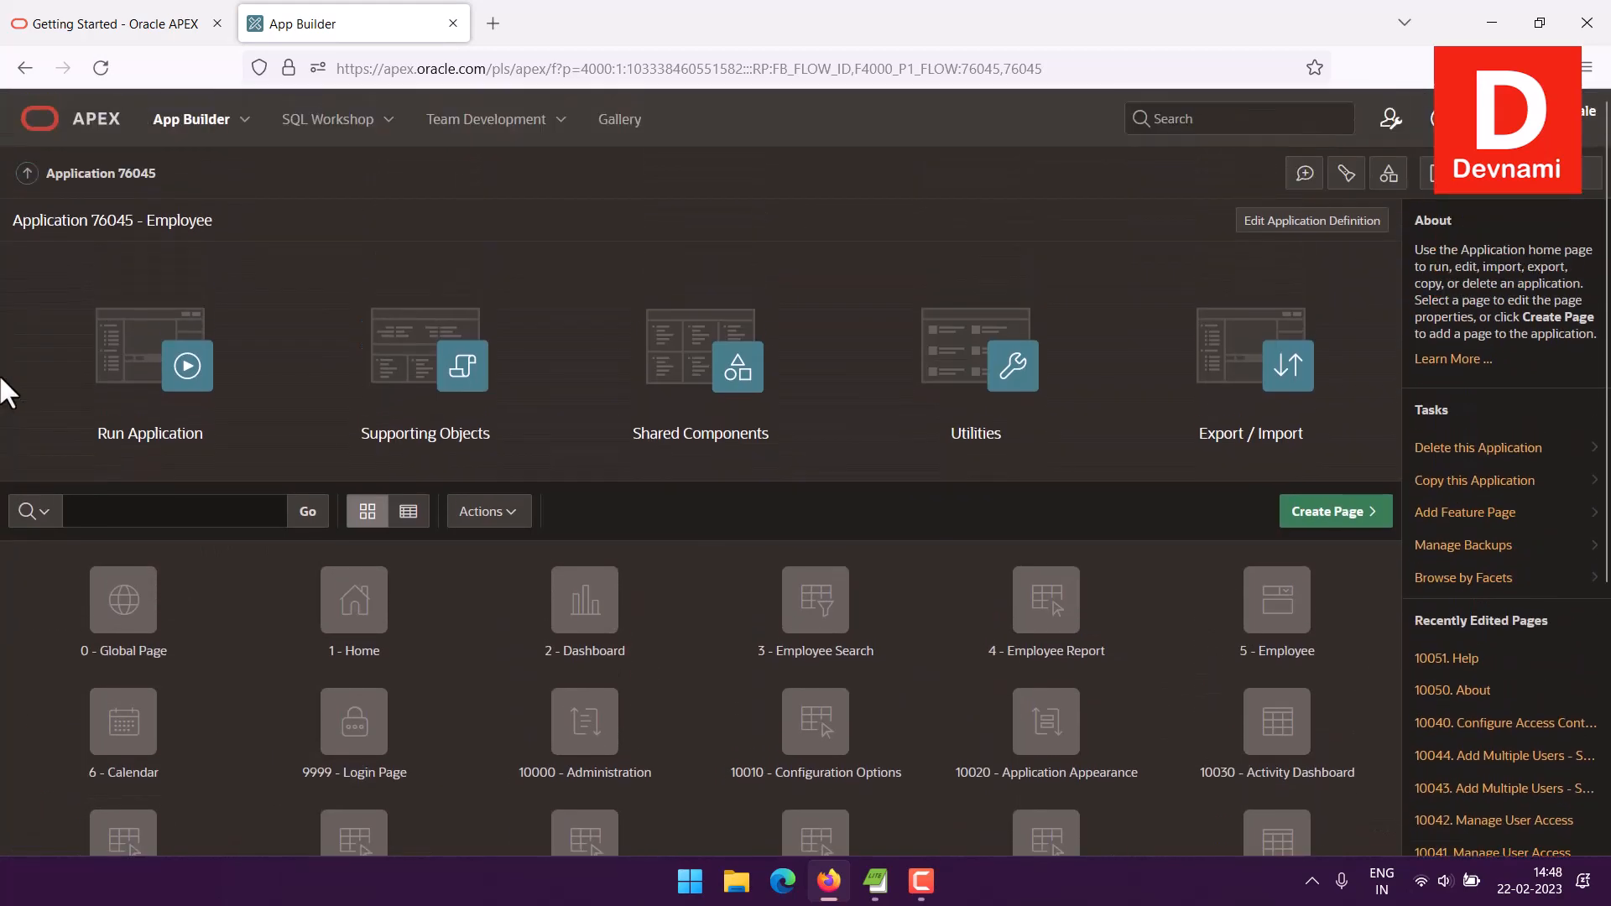
pyautogui.click(209, 414)
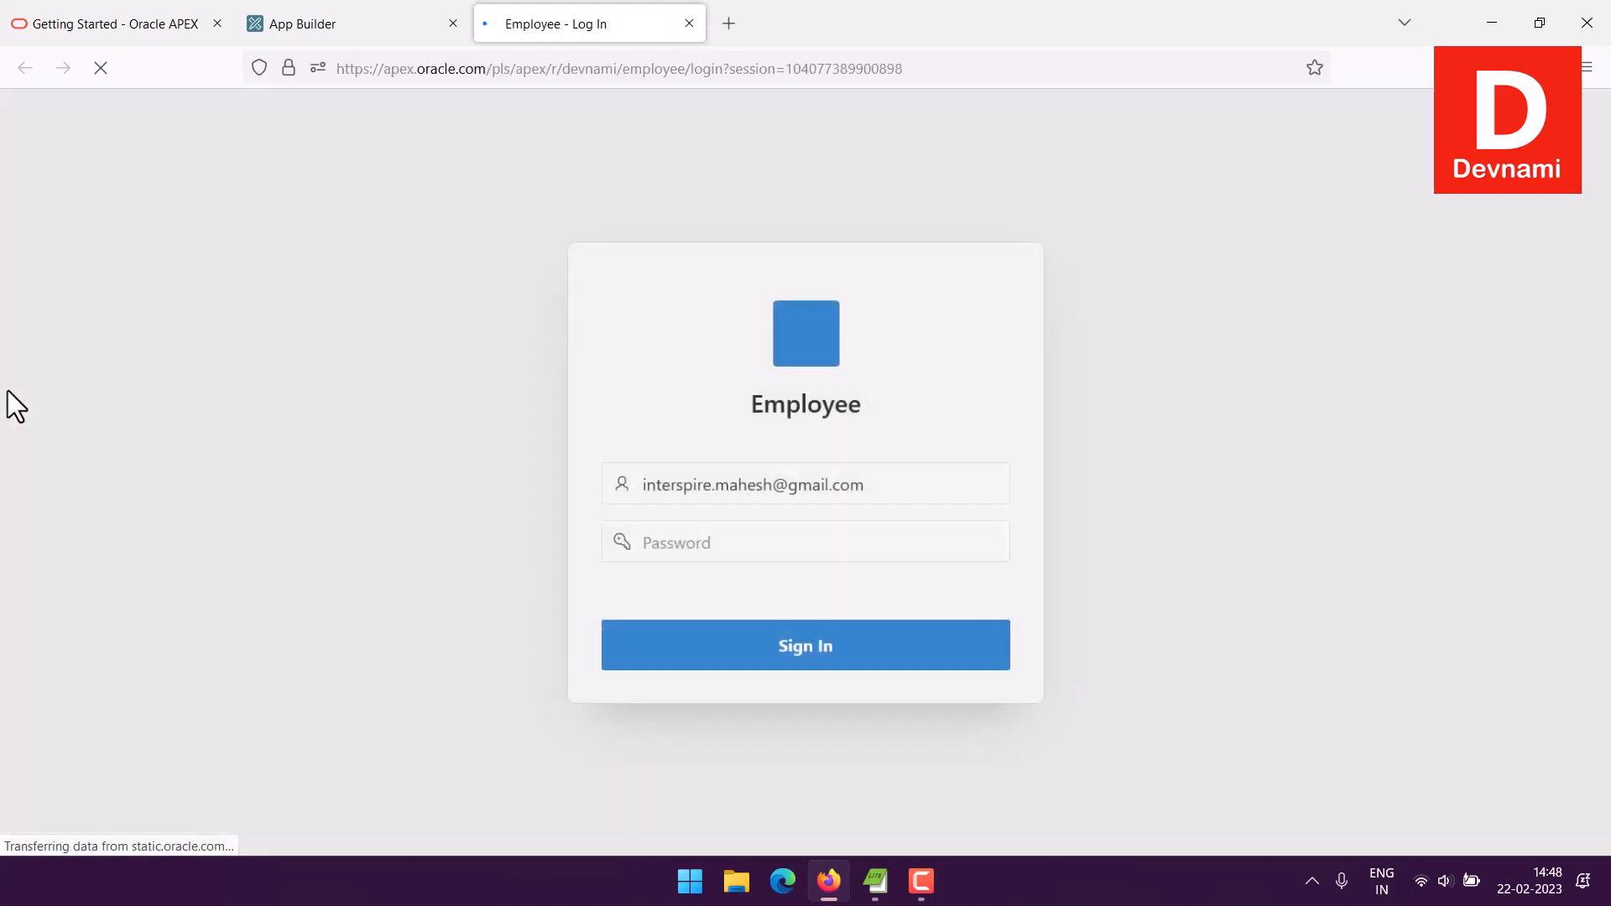
pyautogui.click(675, 544)
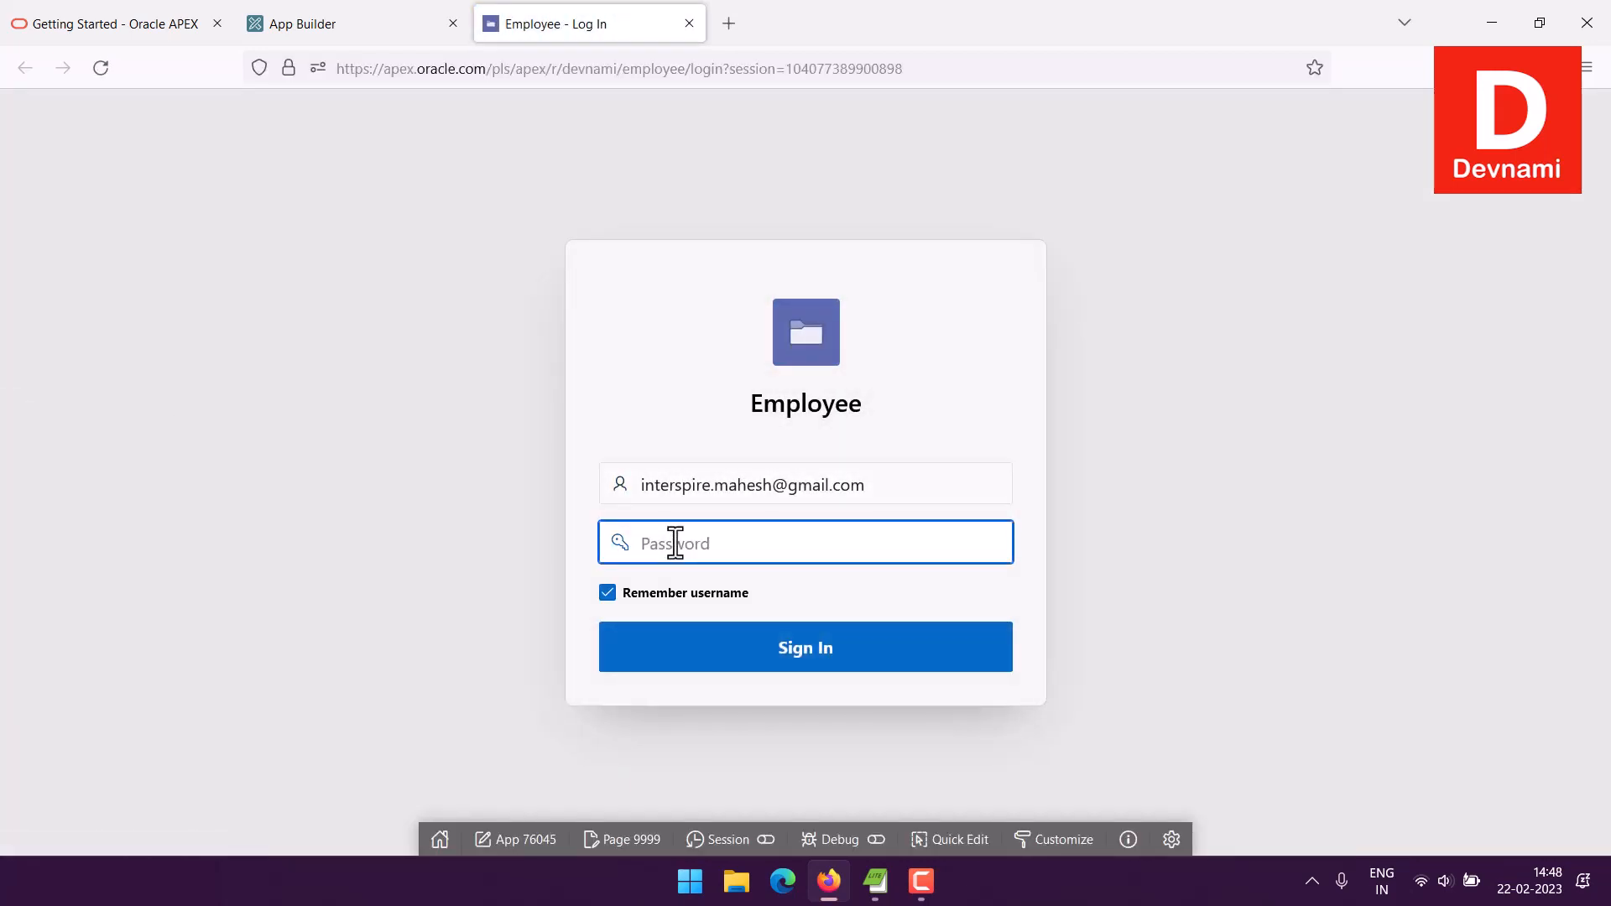
pyautogui.write('•••••••••')
pyautogui.press('Return')
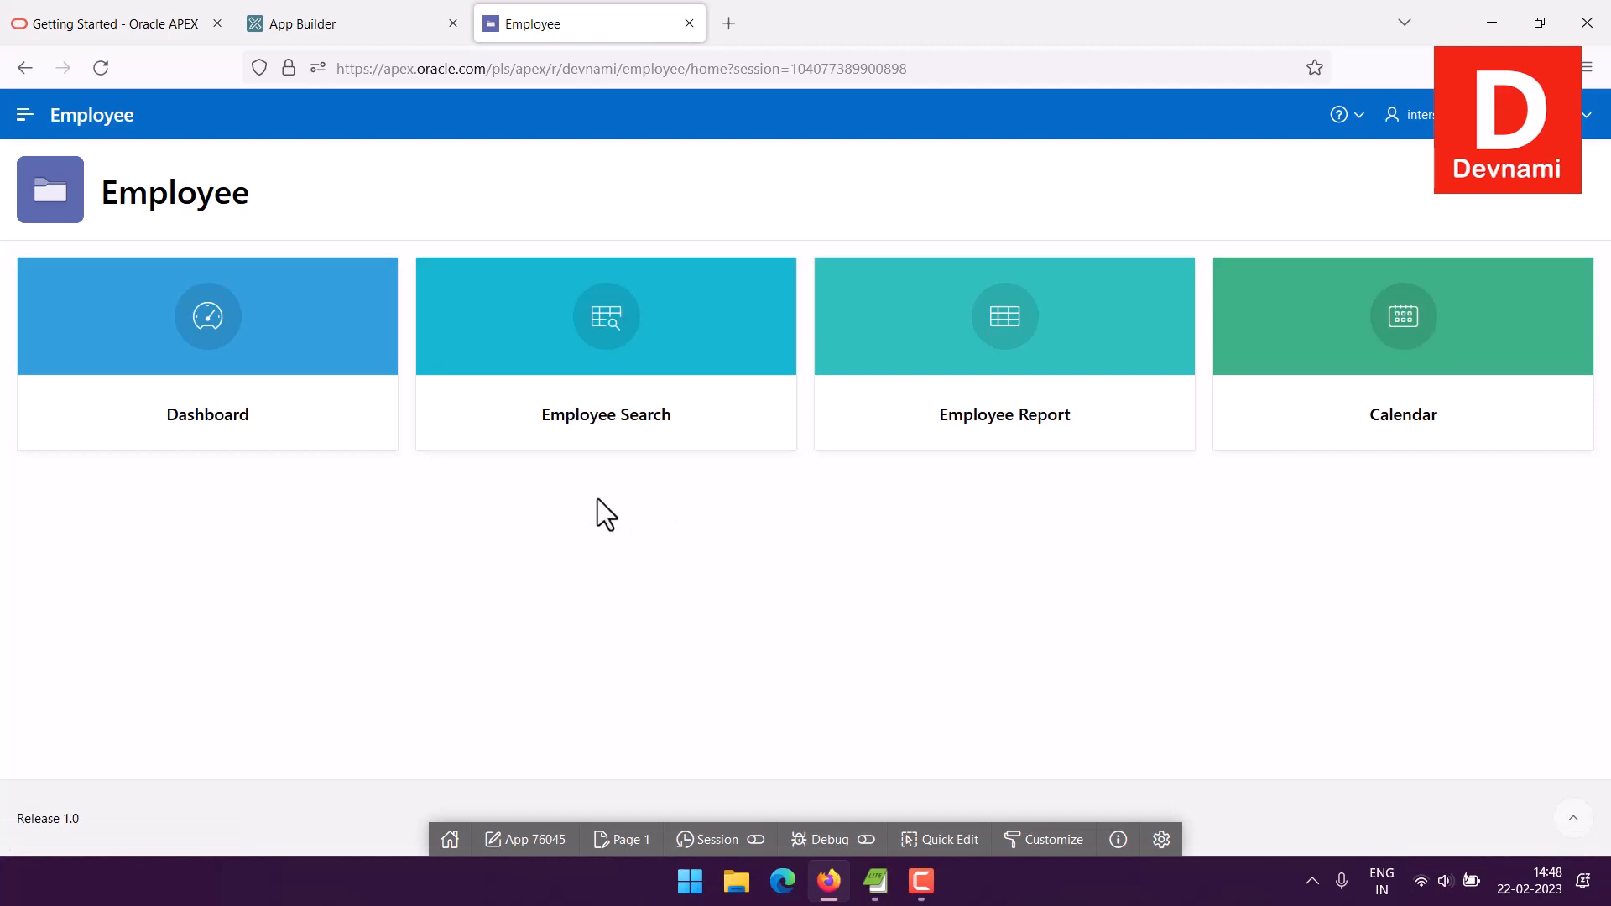
# Step: Open the Employee Report page in the running application and look through the employee records
pyautogui.click(1025, 443)
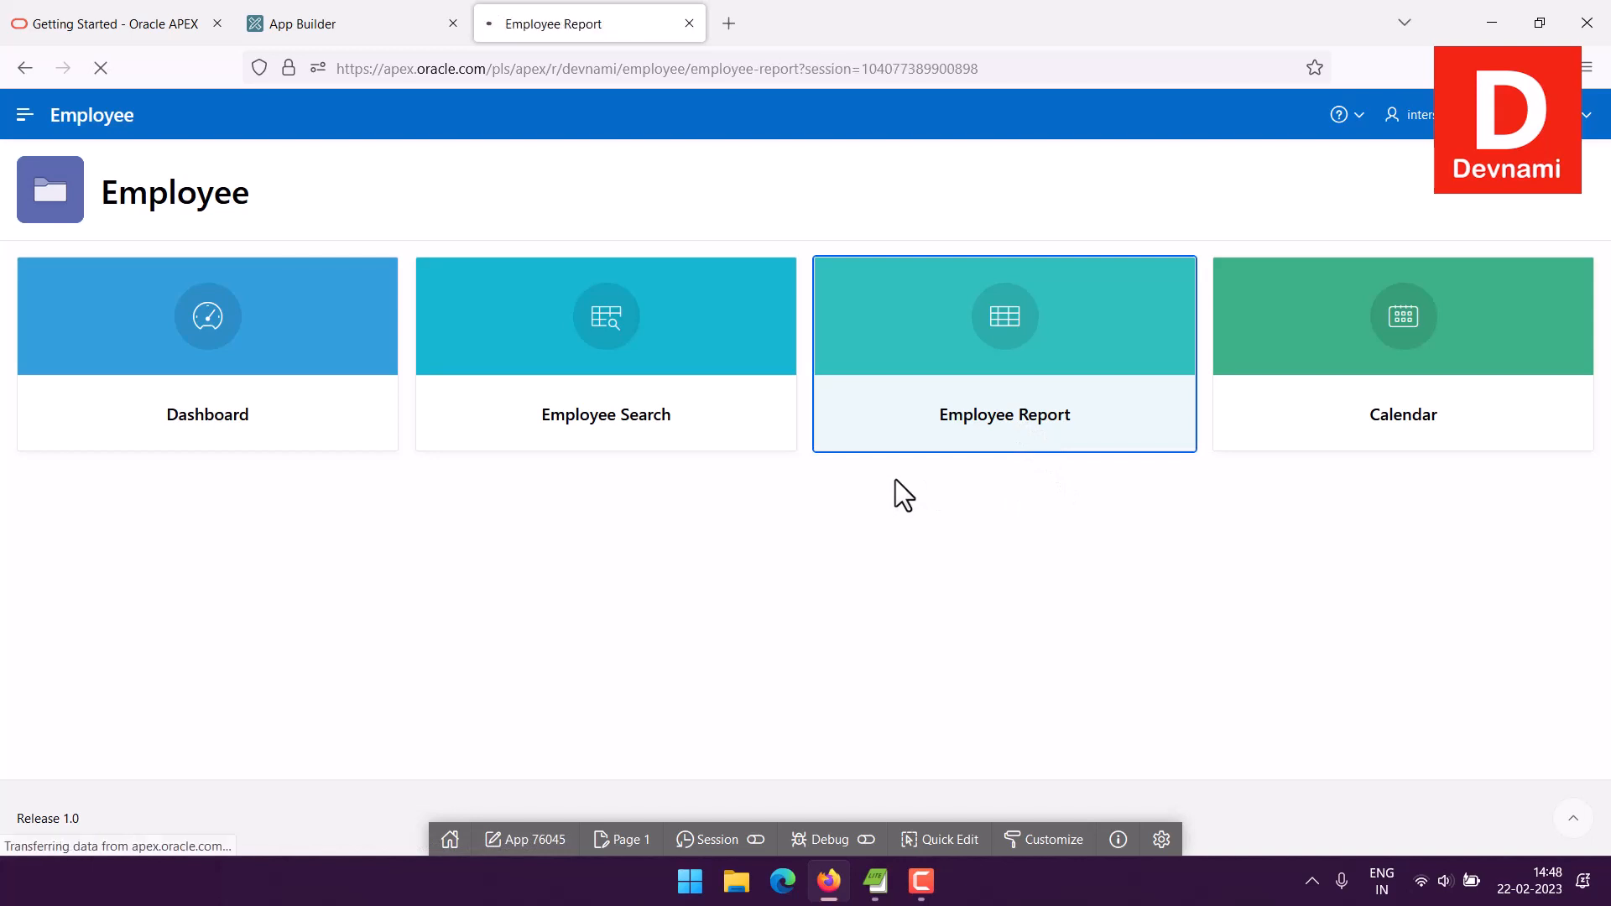
pyautogui.scroll(-4, 519, 394)
pyautogui.scroll(4, 519, 395)
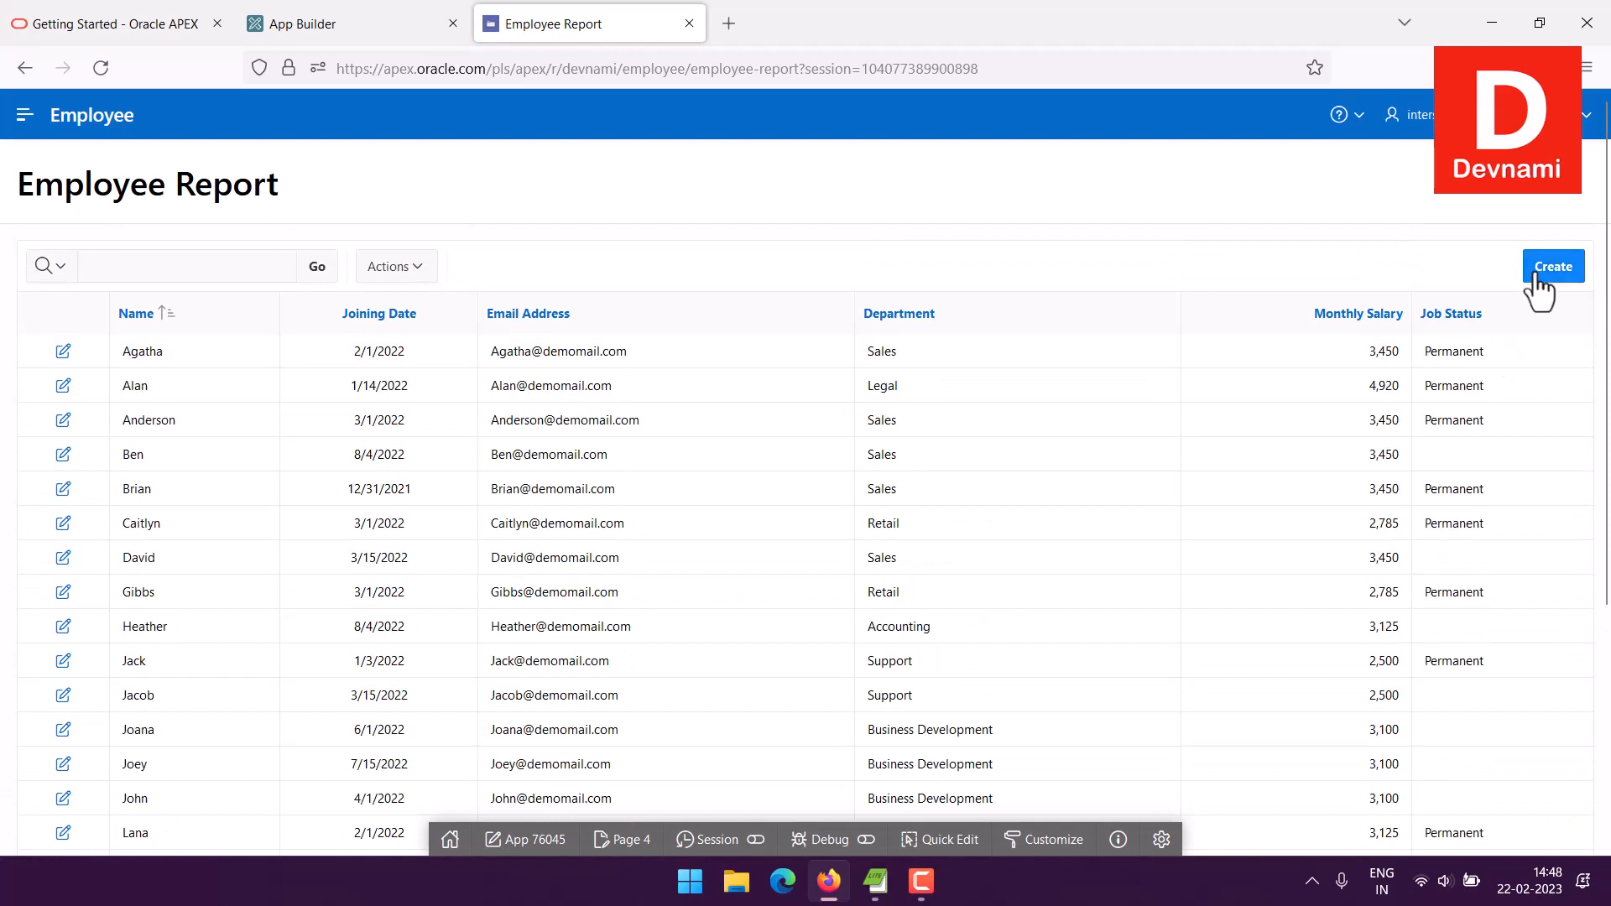
# Step: View the Employee Search and Dashboard pages of the running application, then close it to return to App Builder
pyautogui.click(21, 124)
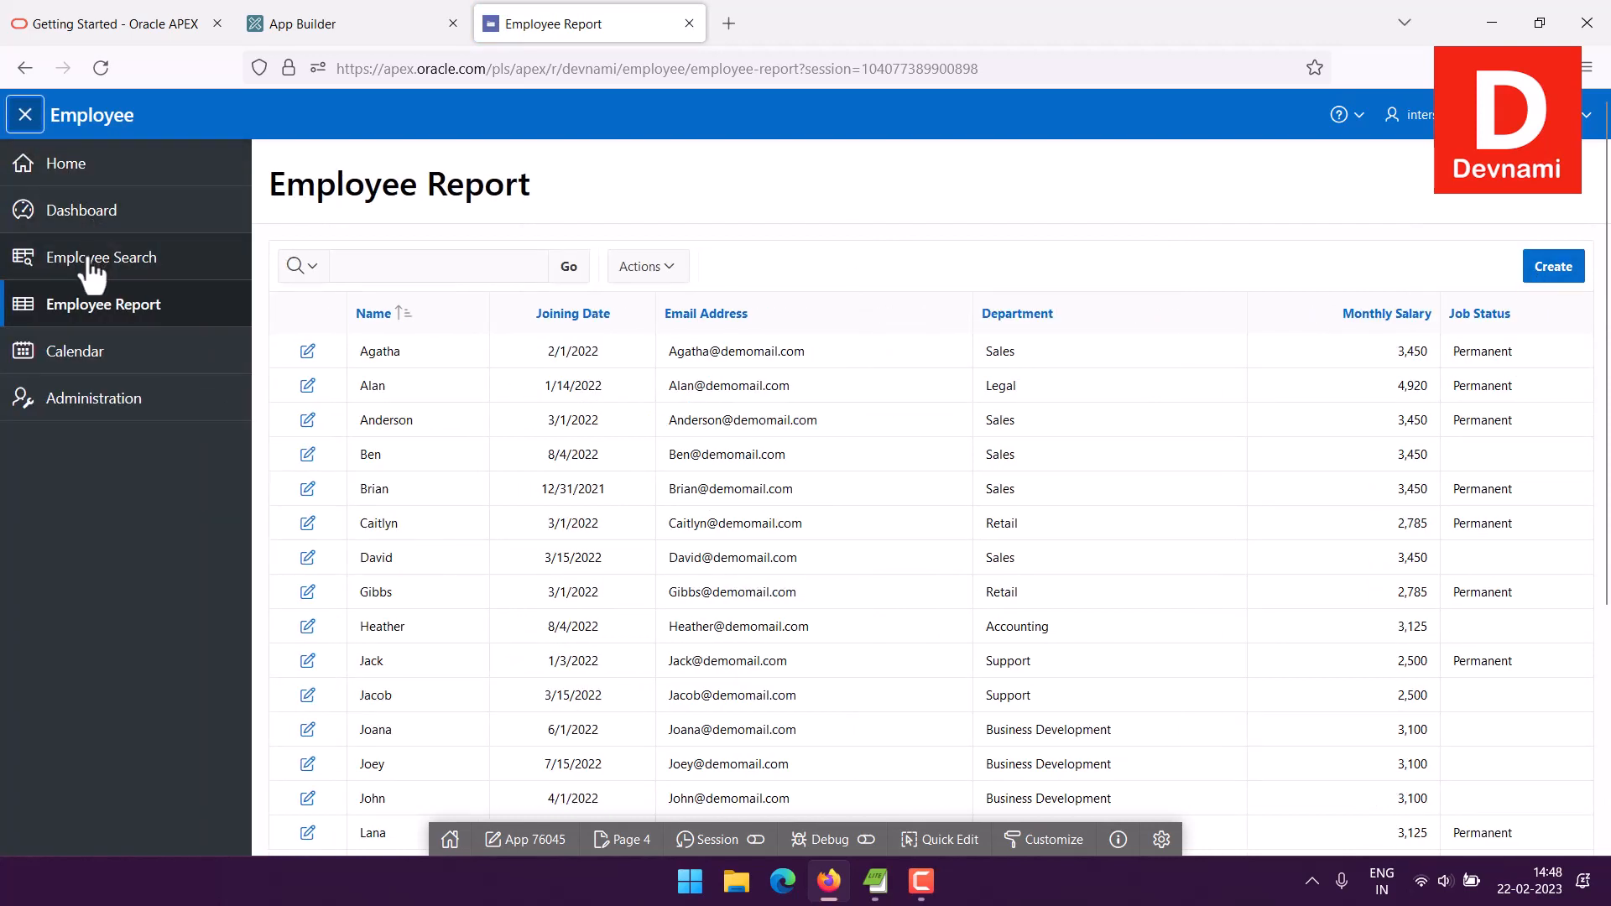
pyautogui.click(14, 262)
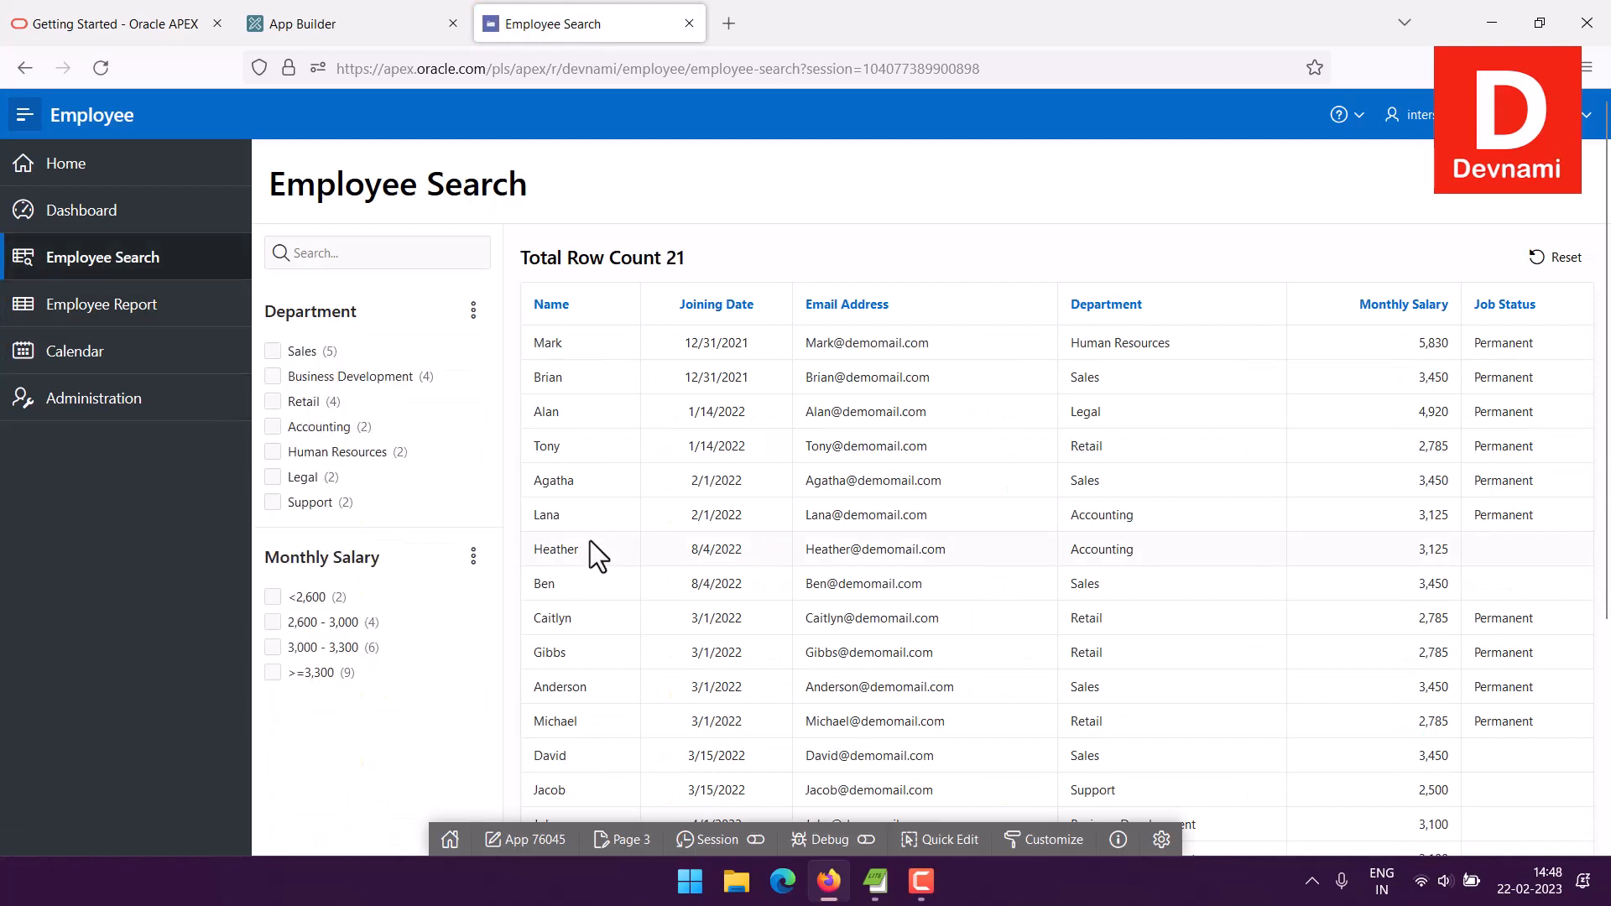
pyautogui.click(97, 219)
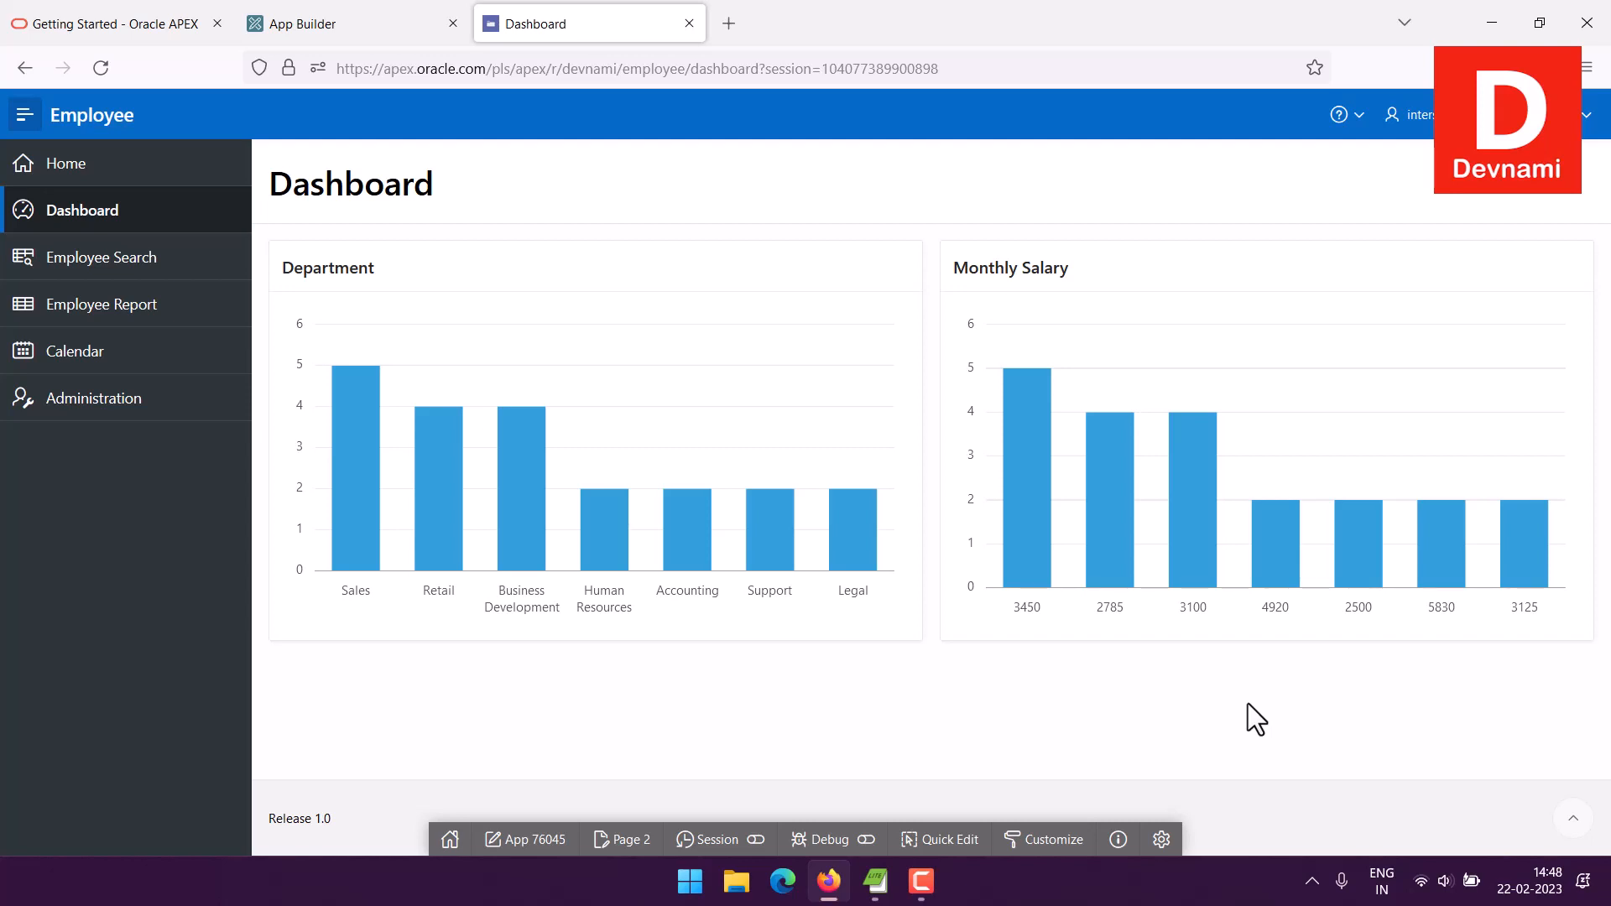
pyautogui.click(688, 22)
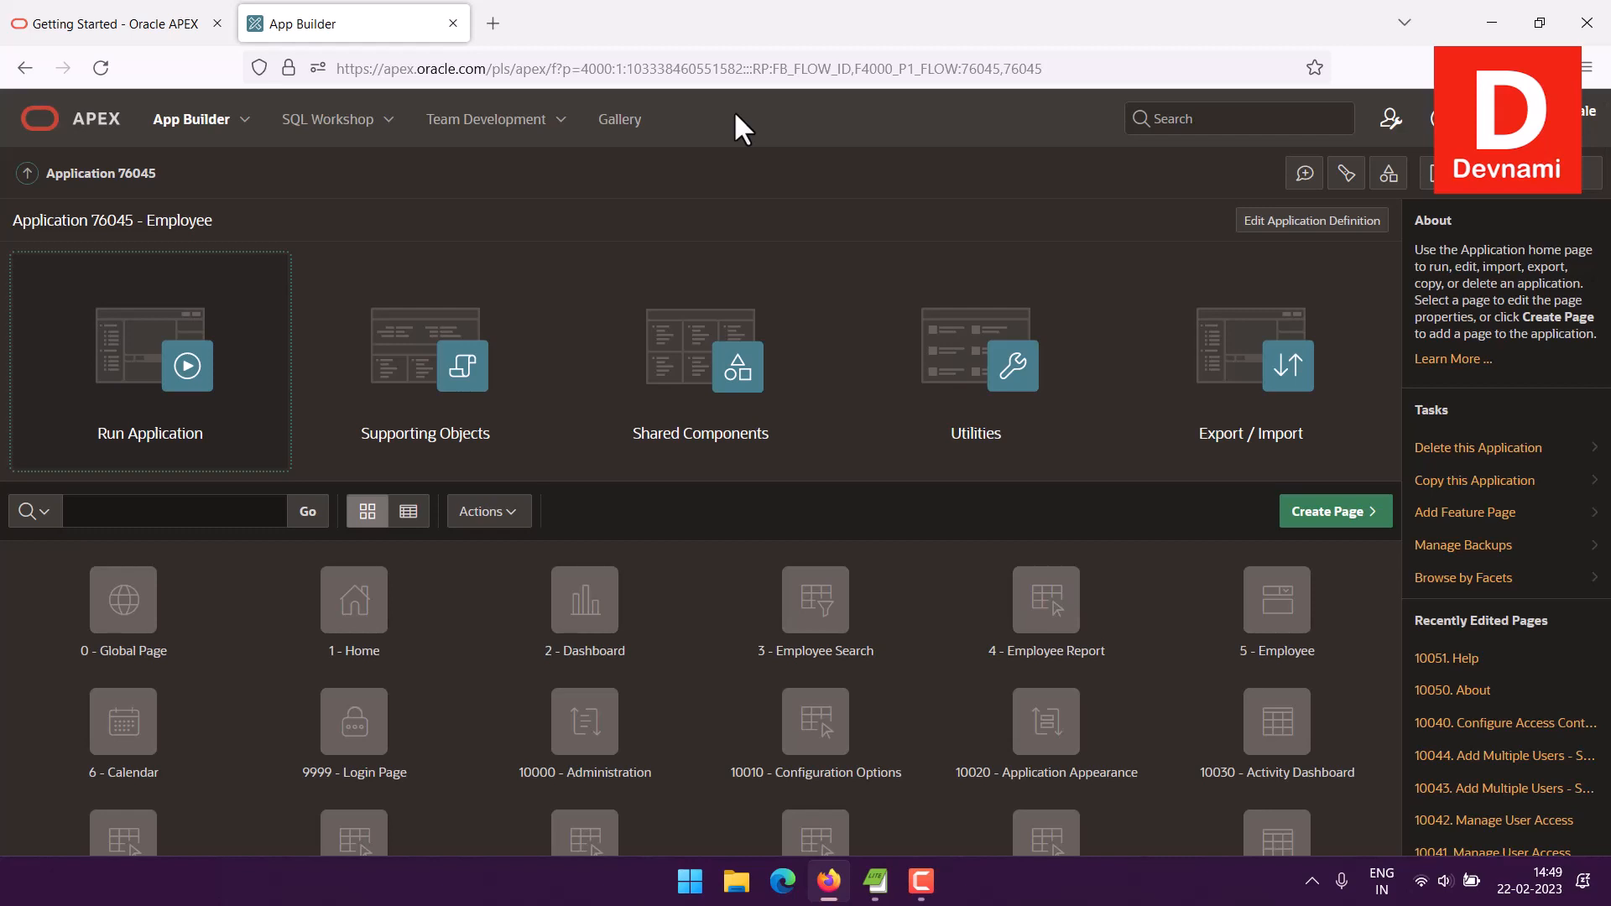
# Step: Start creating a page in the Employee application and look through the Component, Feature and Legacy Pages types on offer
pyautogui.click(1305, 511)
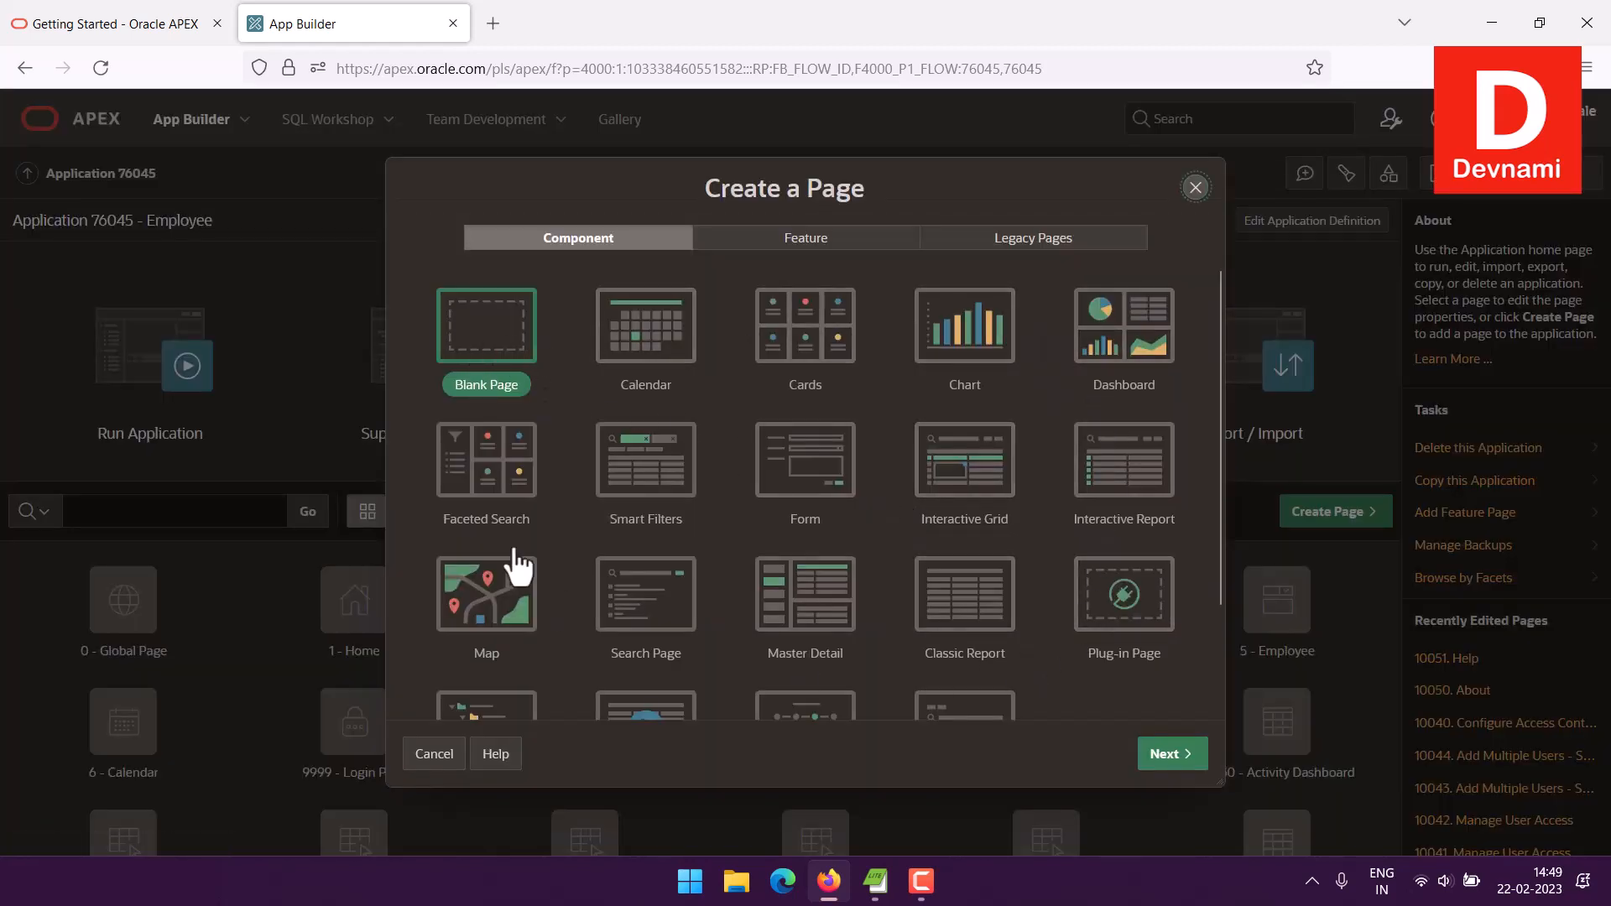
pyautogui.scroll(-2, 986, 621)
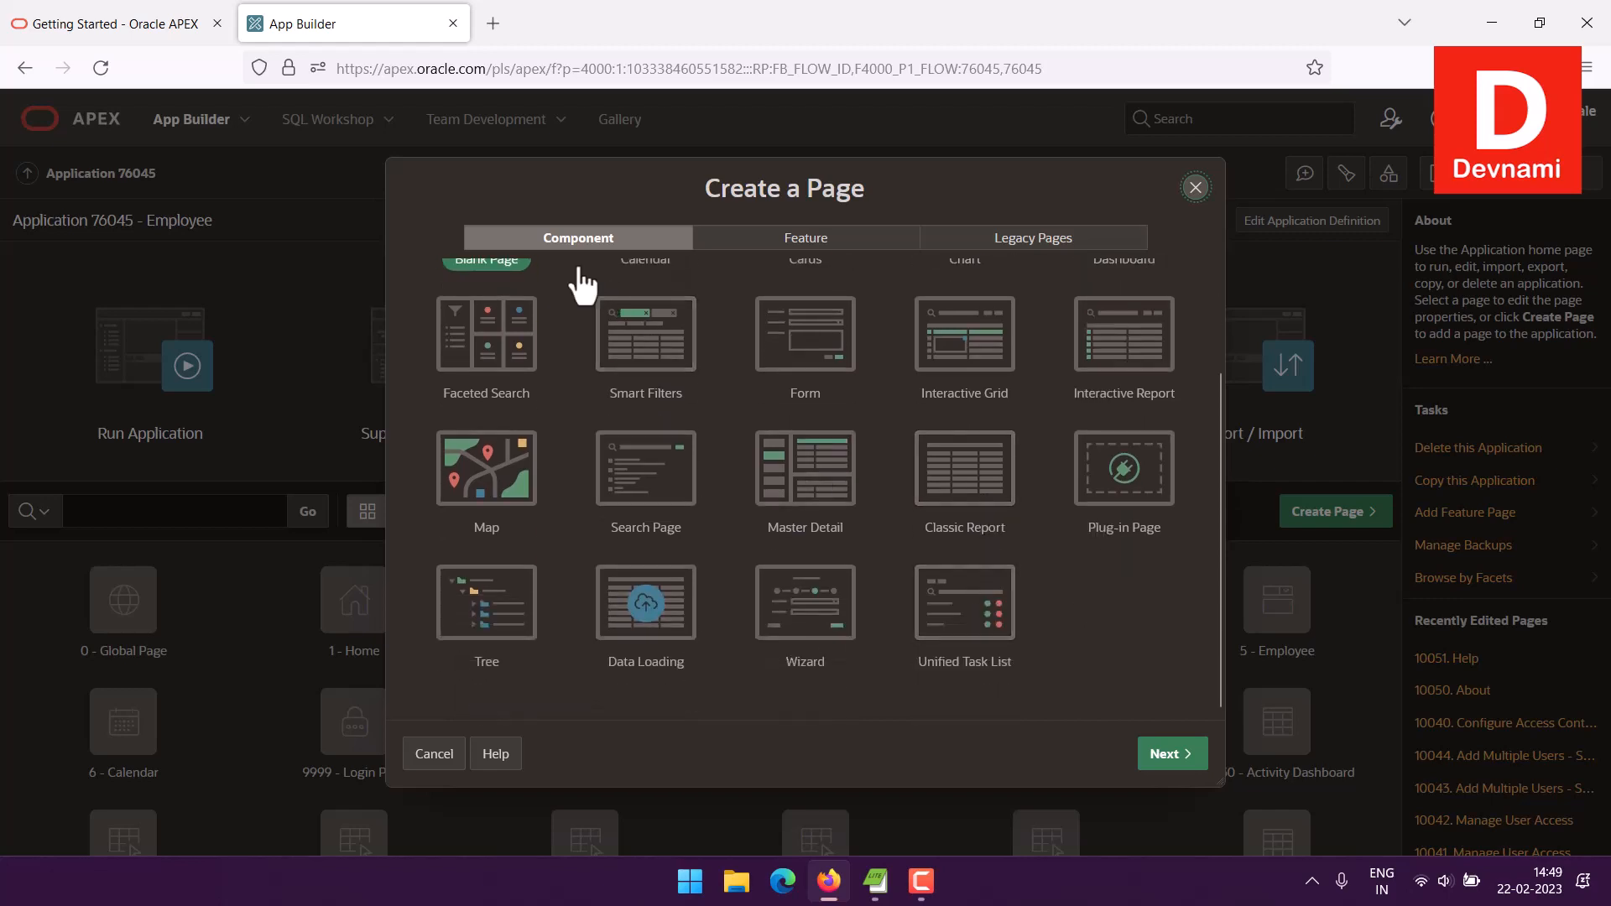
pyautogui.click(781, 243)
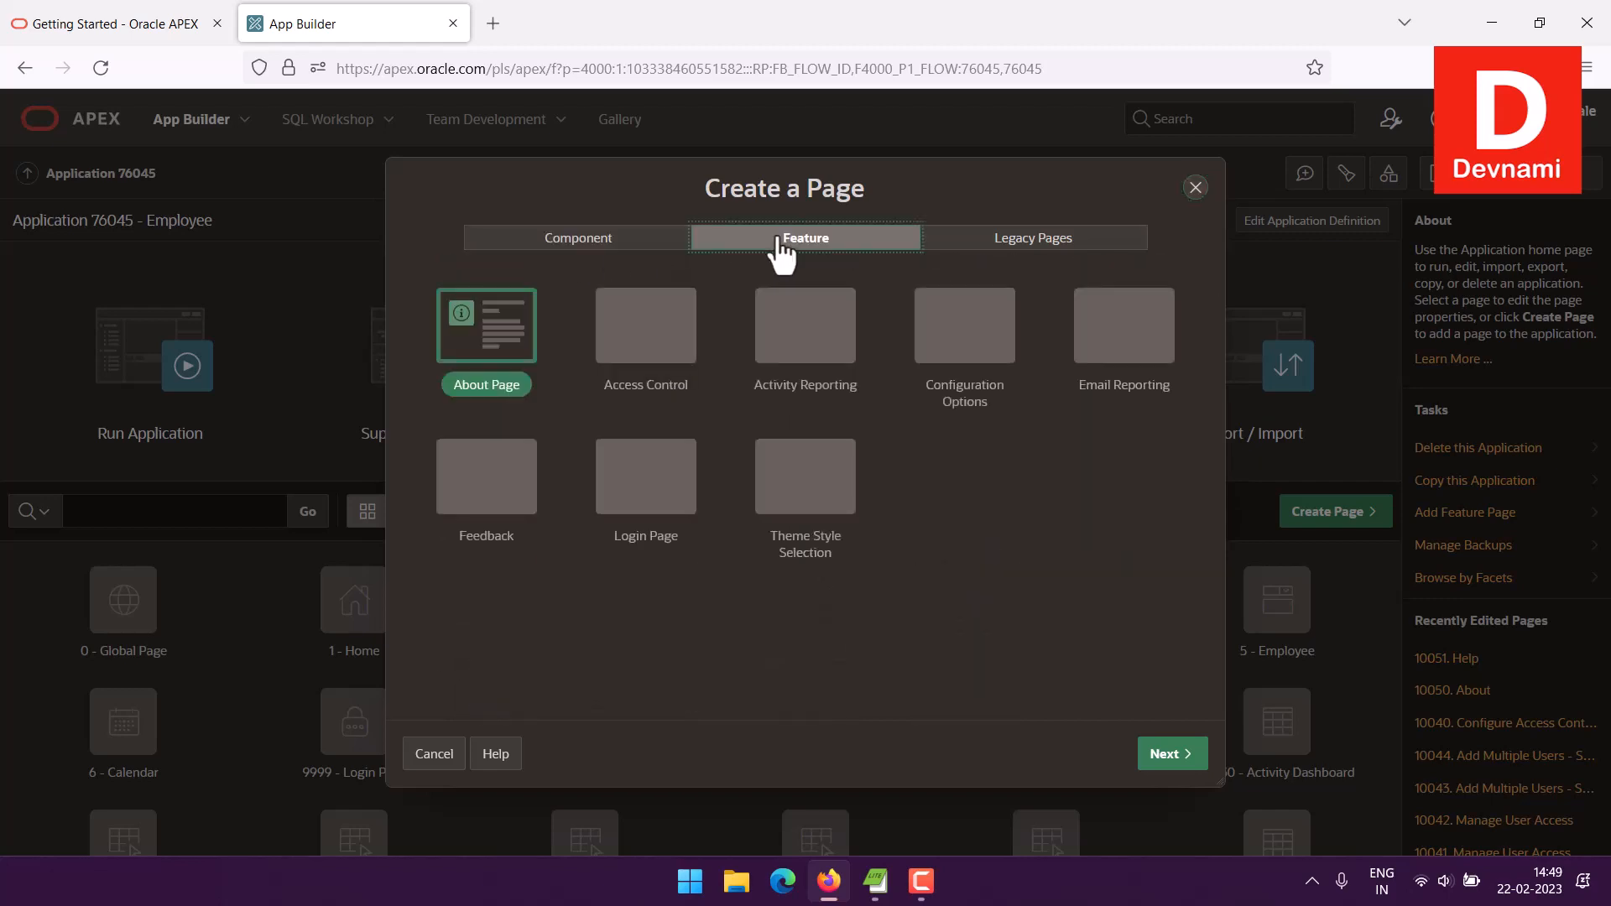
pyautogui.click(1046, 244)
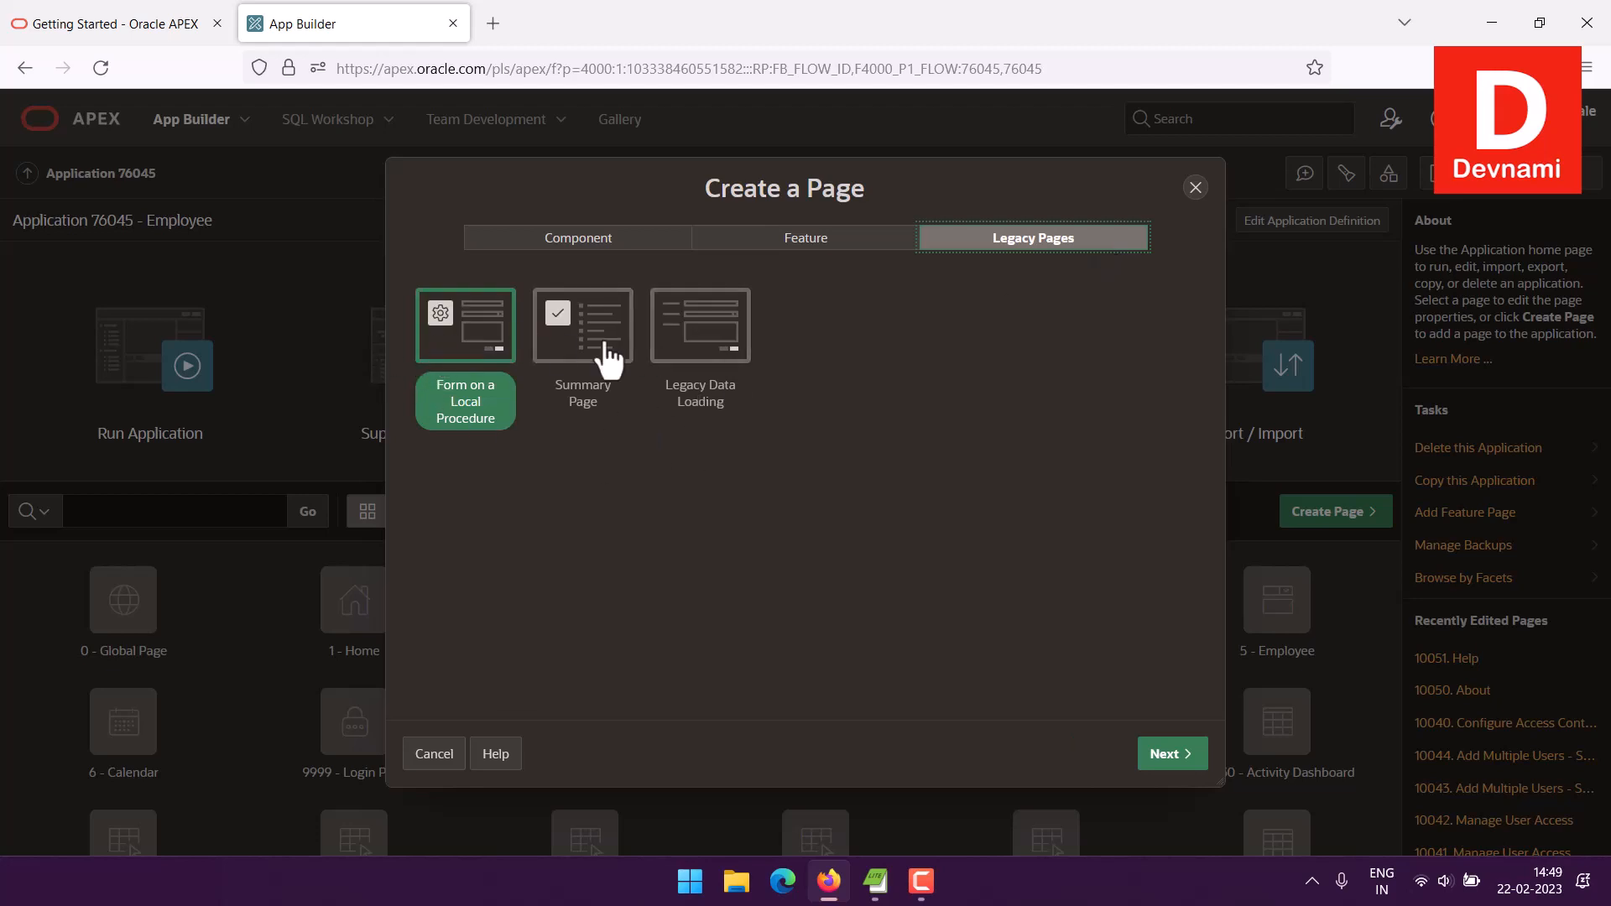
pyautogui.click(571, 243)
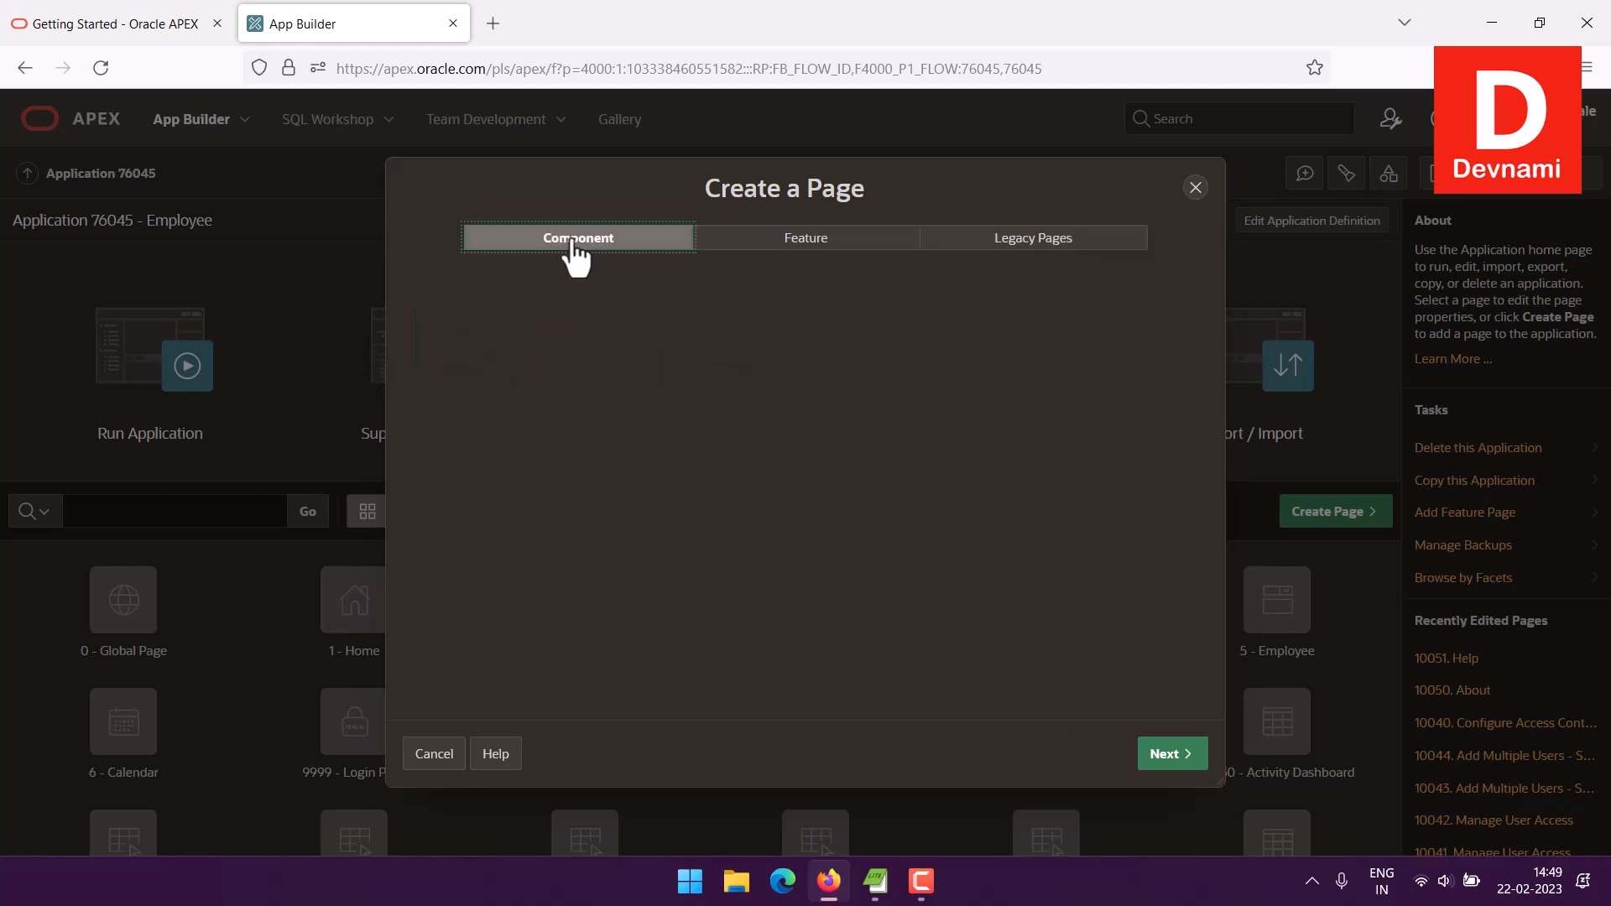
pyautogui.click(849, 244)
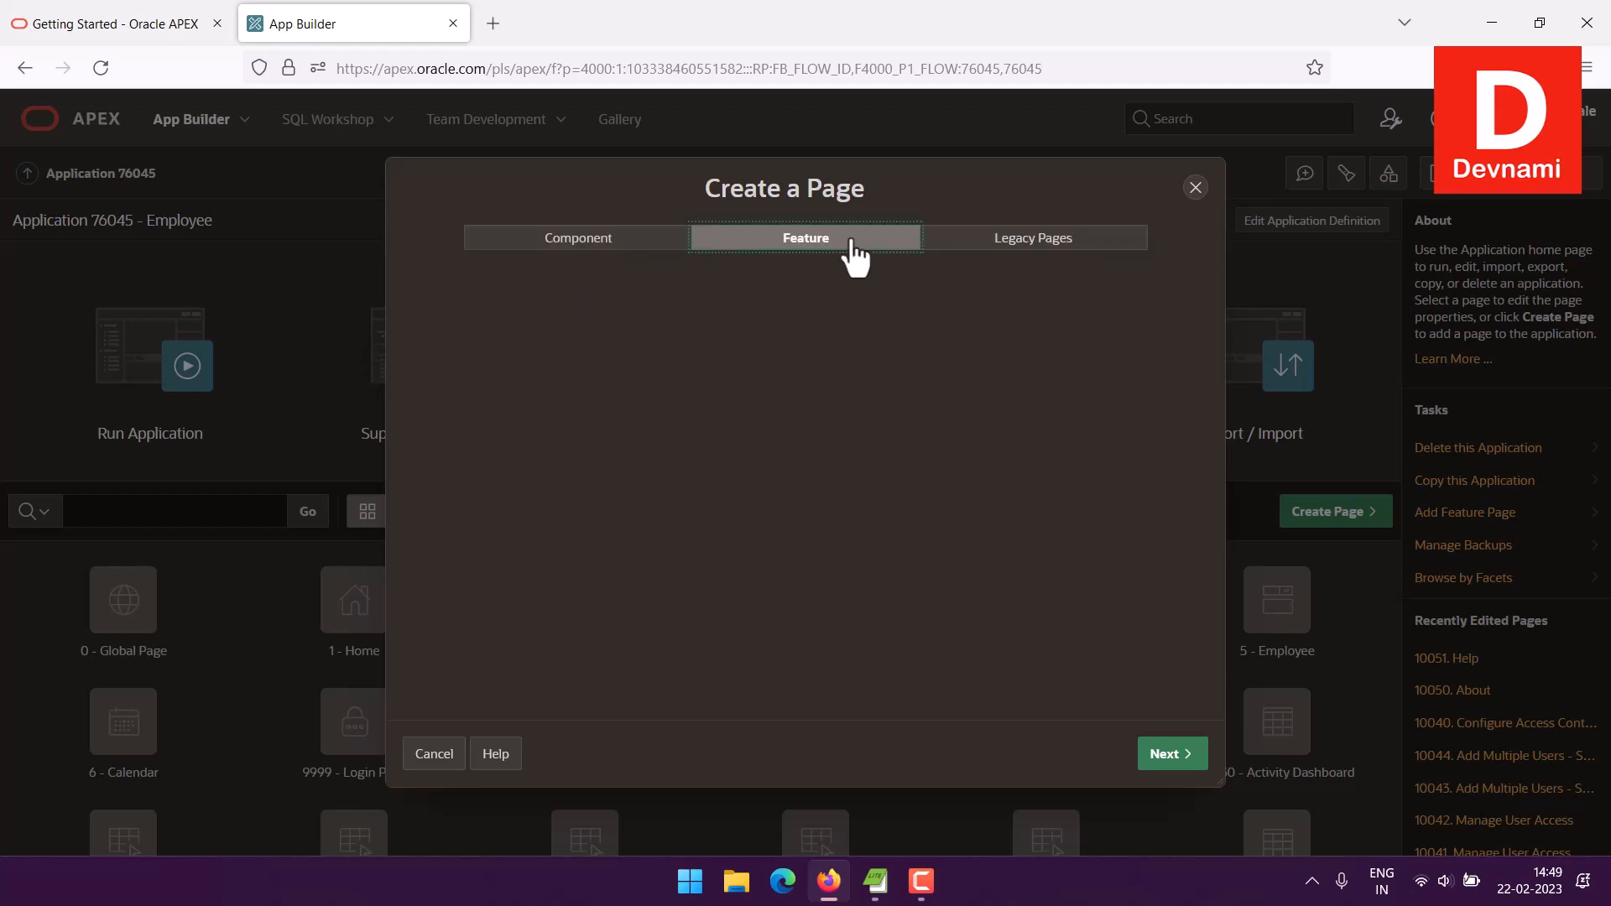
pyautogui.click(554, 245)
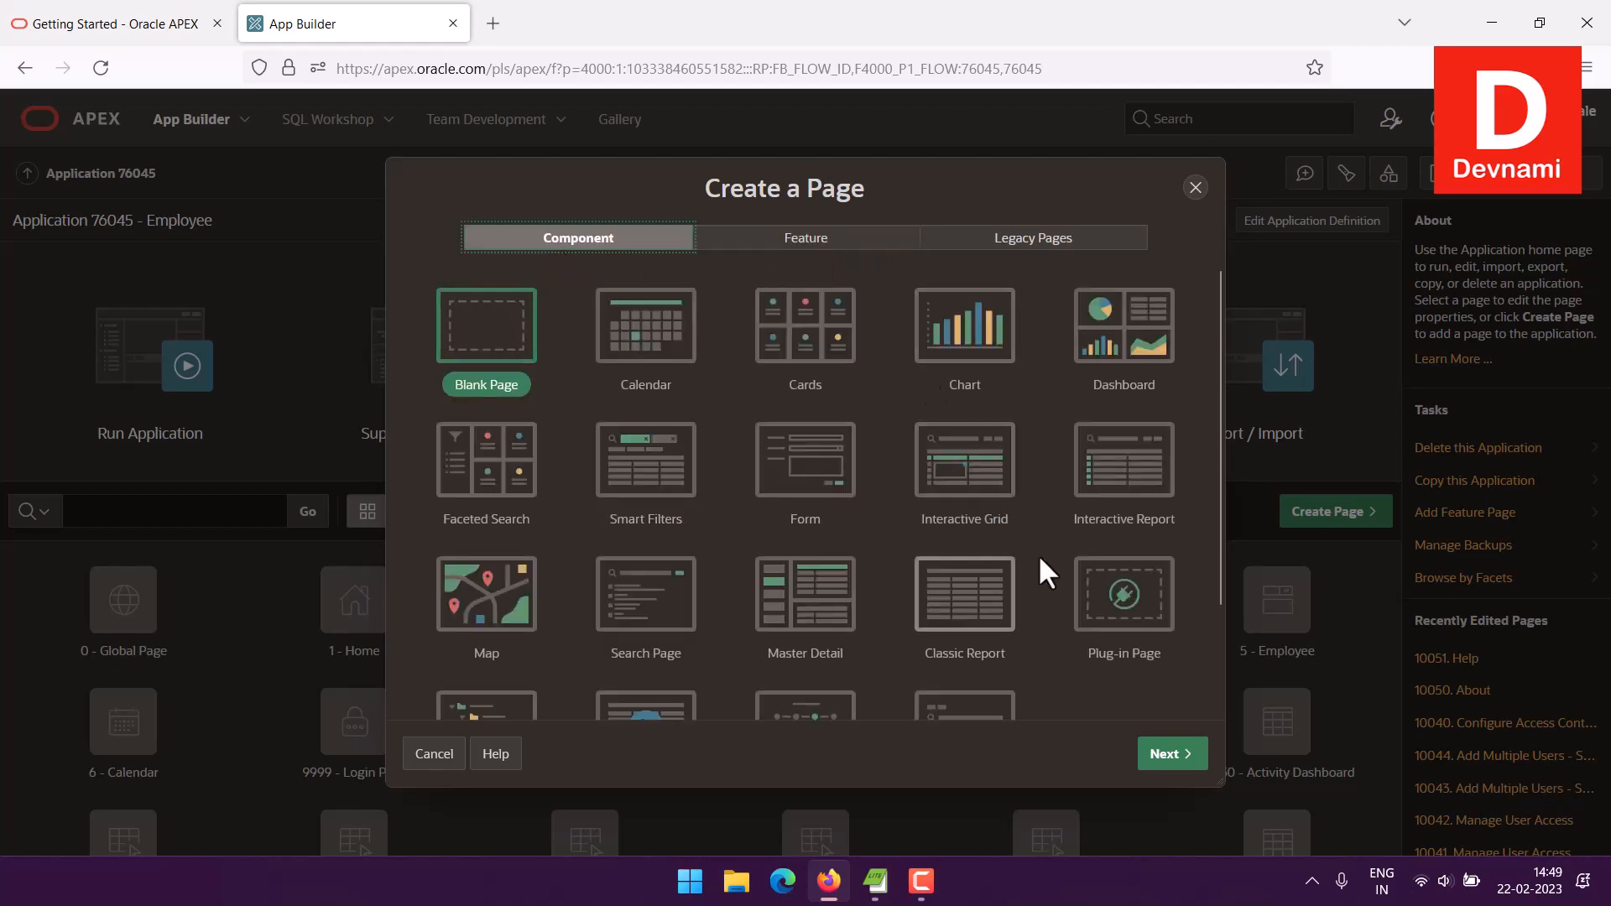
pyautogui.scroll(-2, 1057, 541)
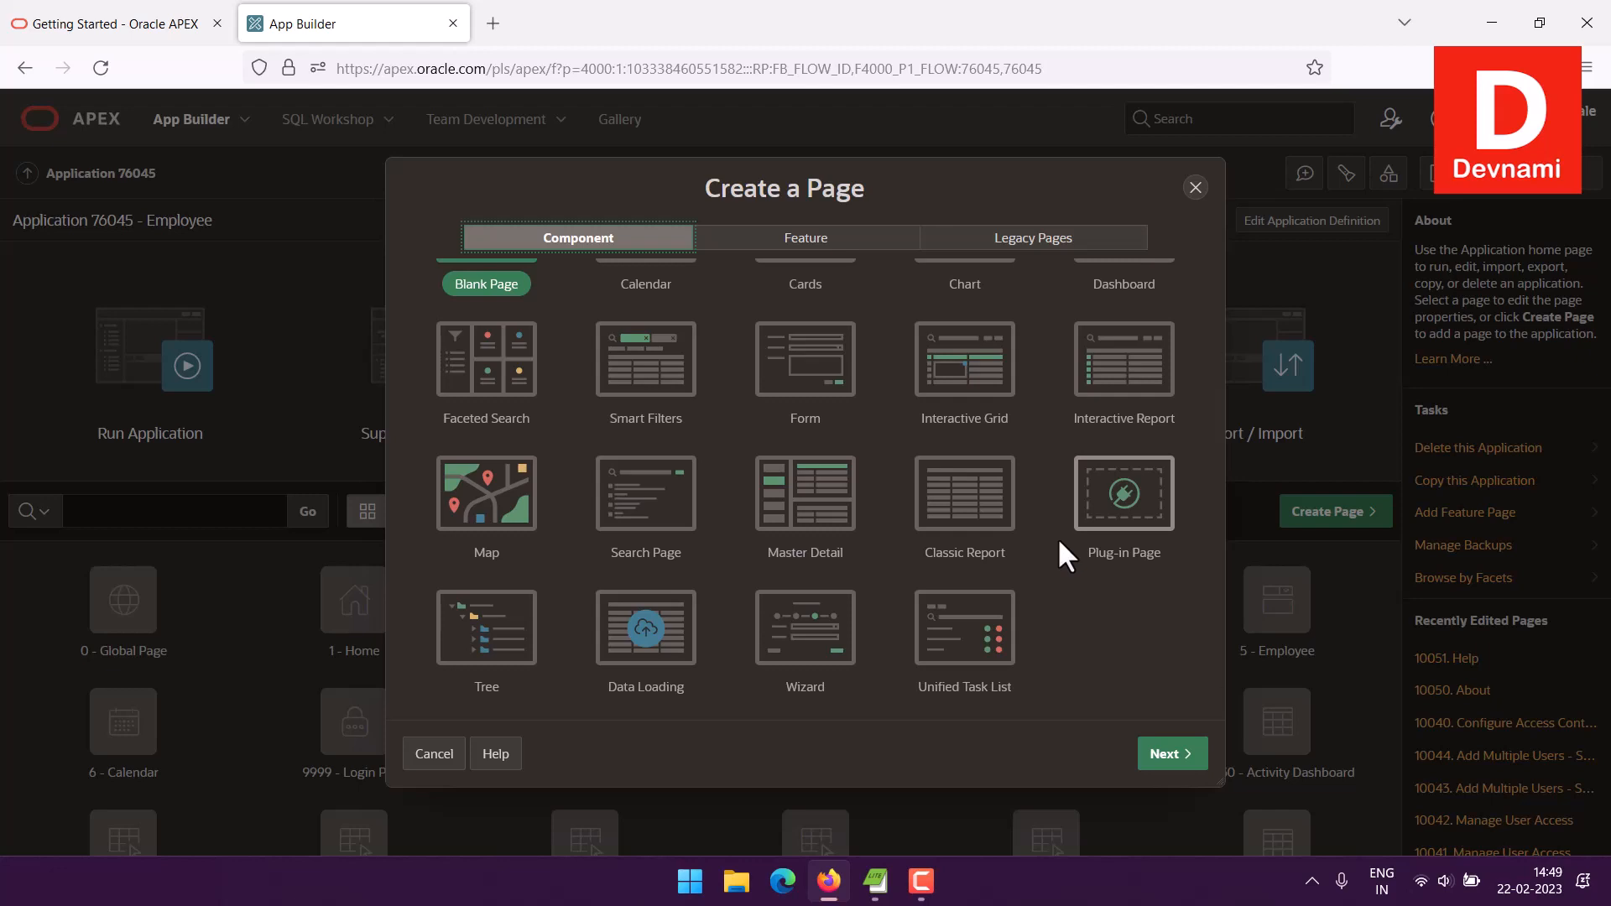
pyautogui.scroll(2, 1058, 537)
# Step: Choose a Form page, name it Add Employee, and set its page mode to Modal Dialog
pyautogui.click(793, 496)
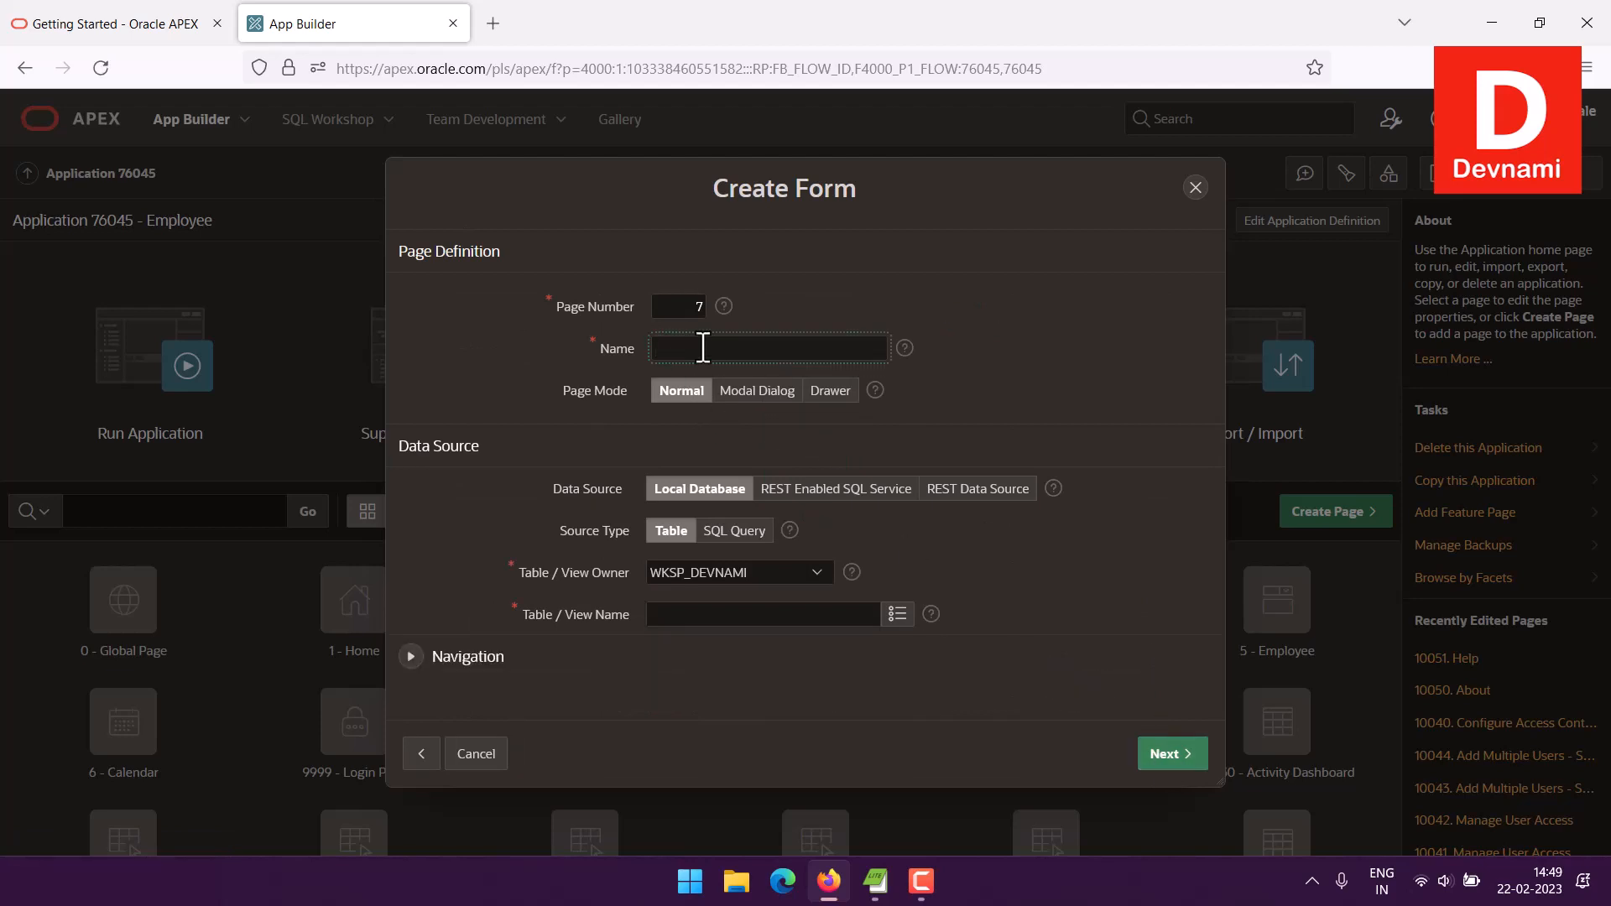
pyautogui.write('Add Employee')
pyautogui.click(789, 395)
pyautogui.click(833, 396)
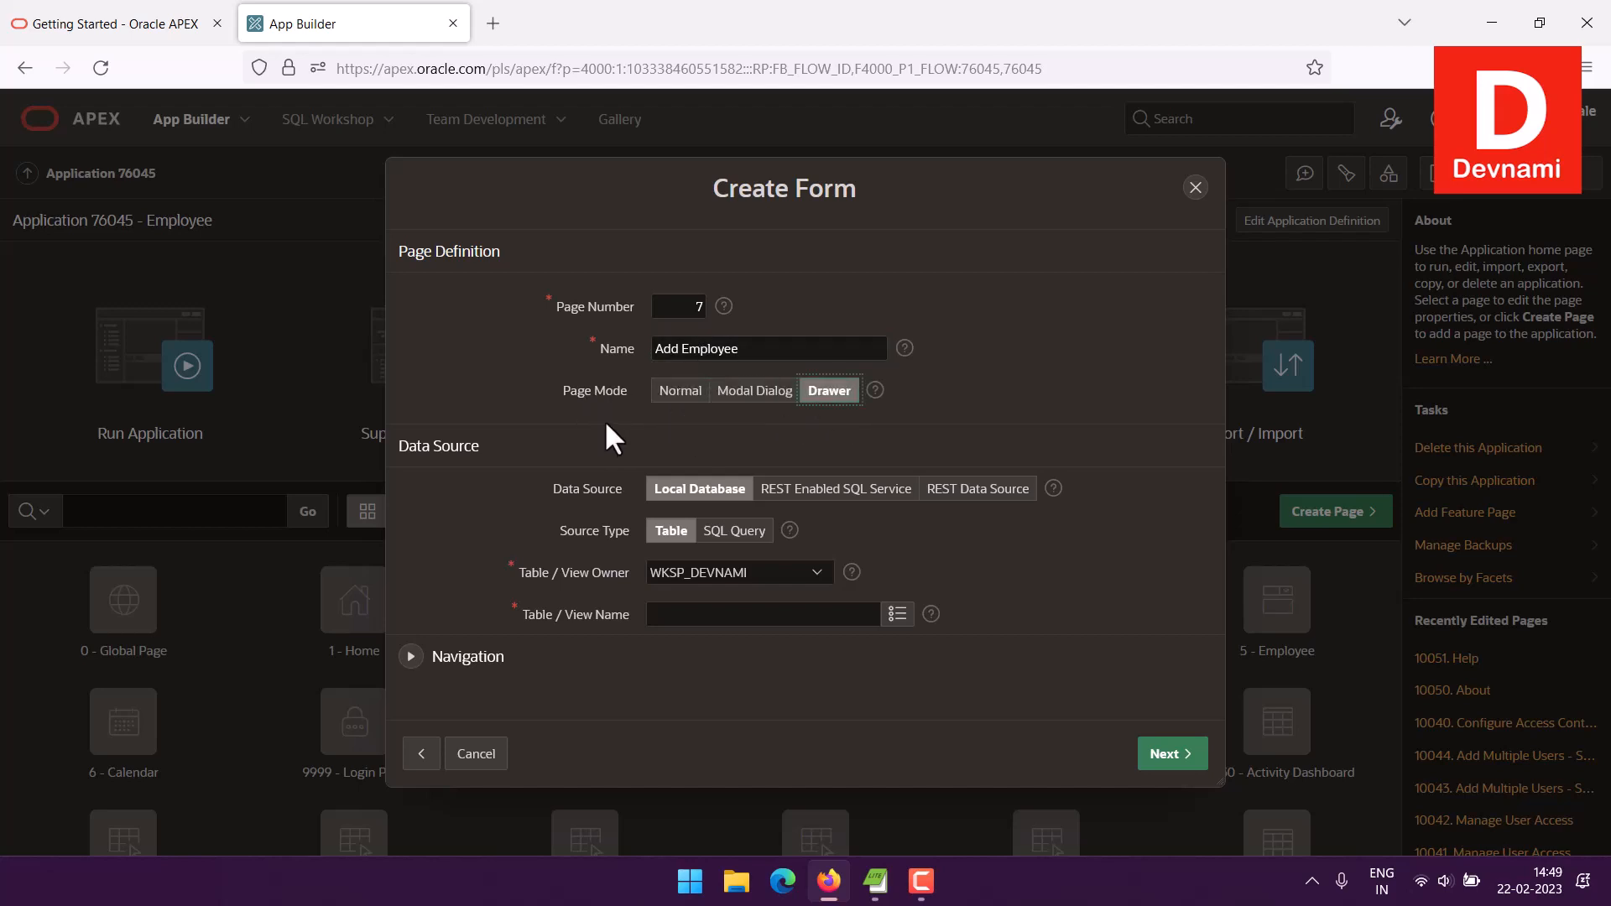
pyautogui.click(742, 394)
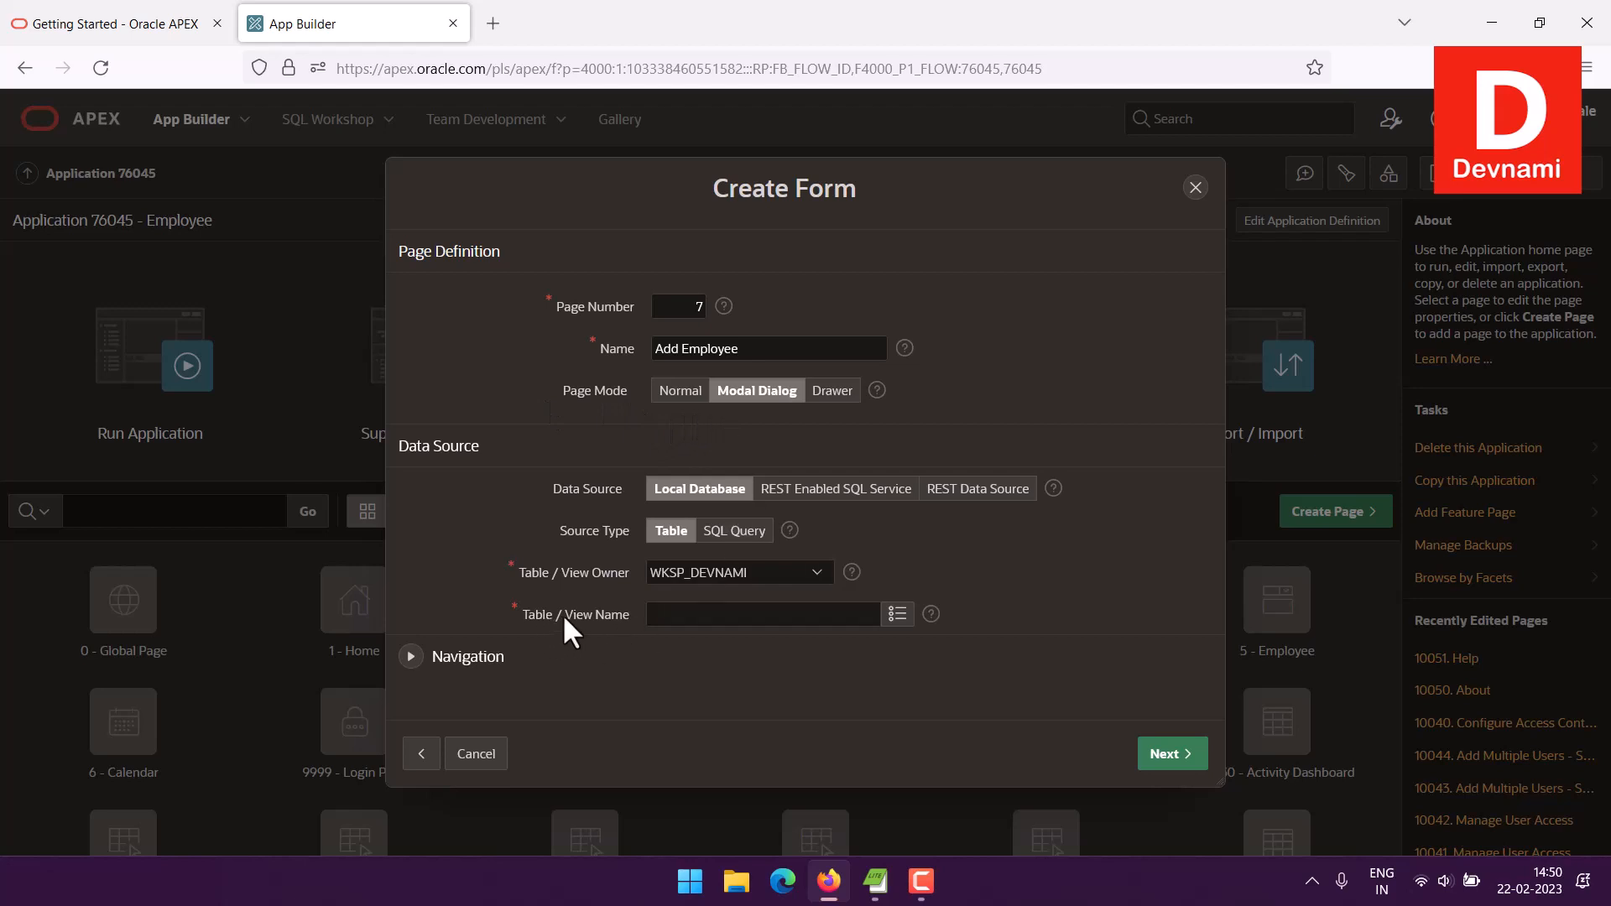
# Step: Base the form on the EMPLOYEE table, keep ID (Number) as its only primary key column, and create the page
pyautogui.click(897, 615)
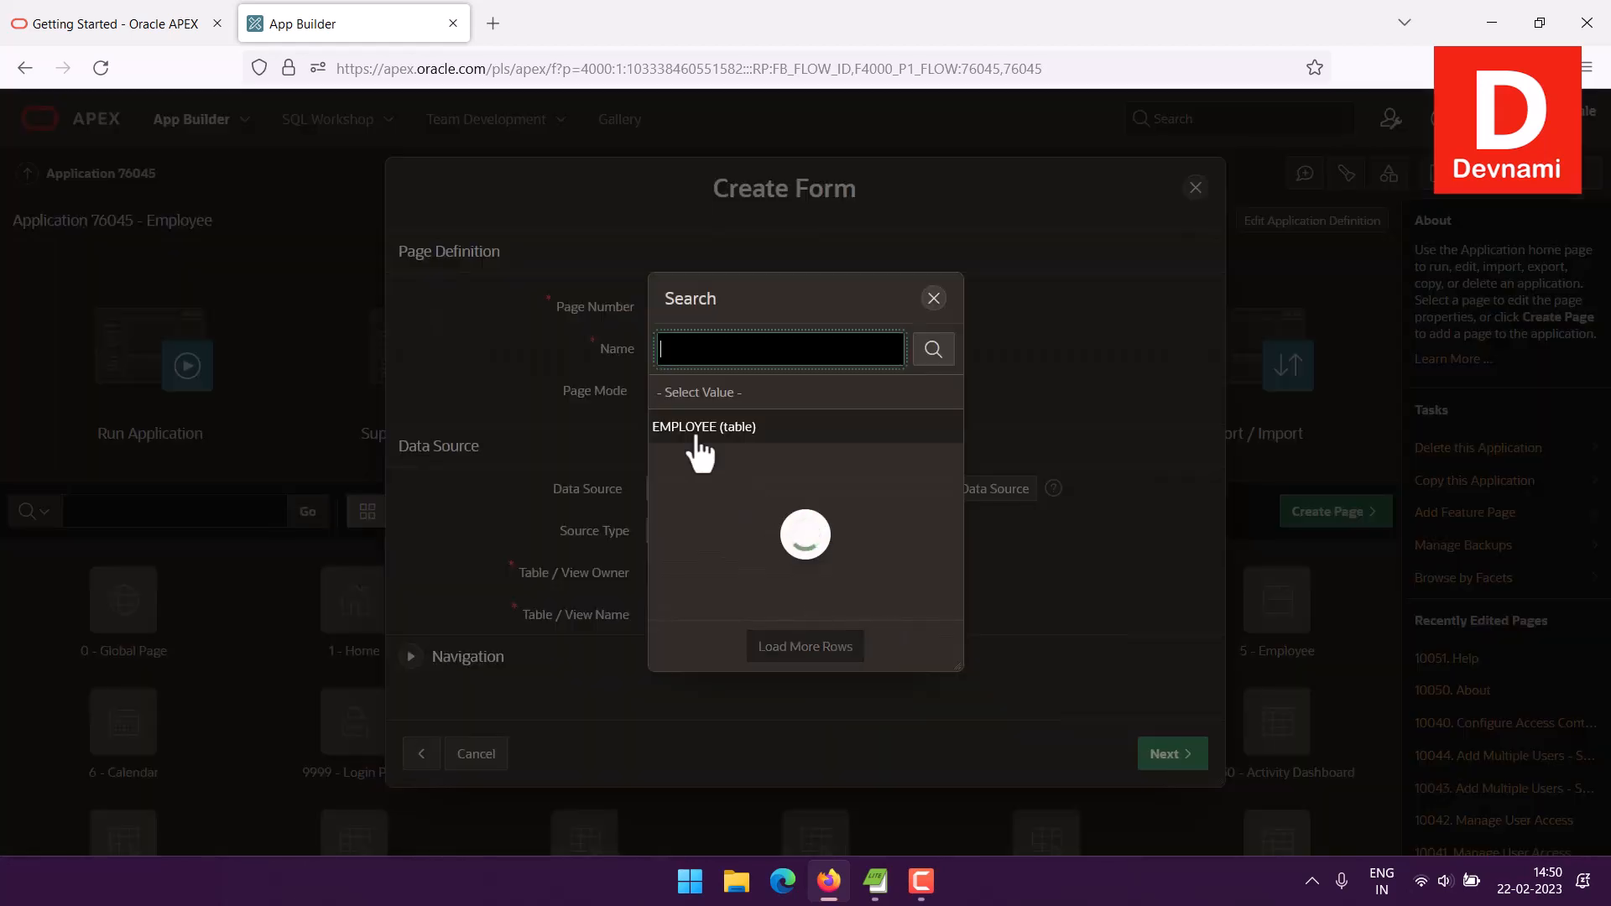
pyautogui.click(699, 428)
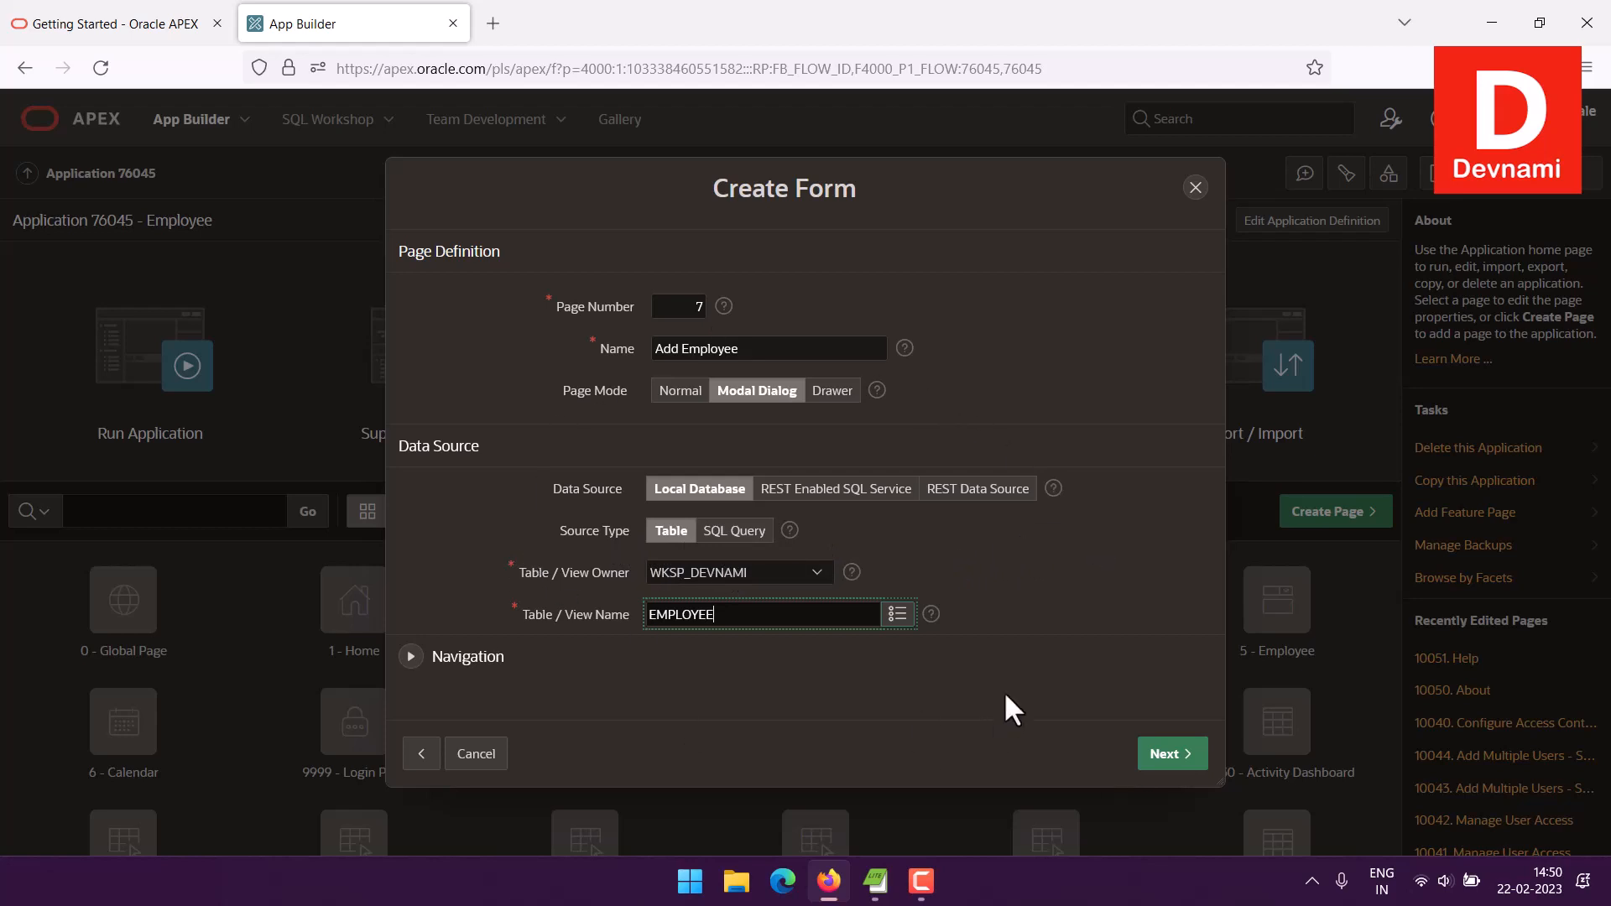
pyautogui.click(1169, 753)
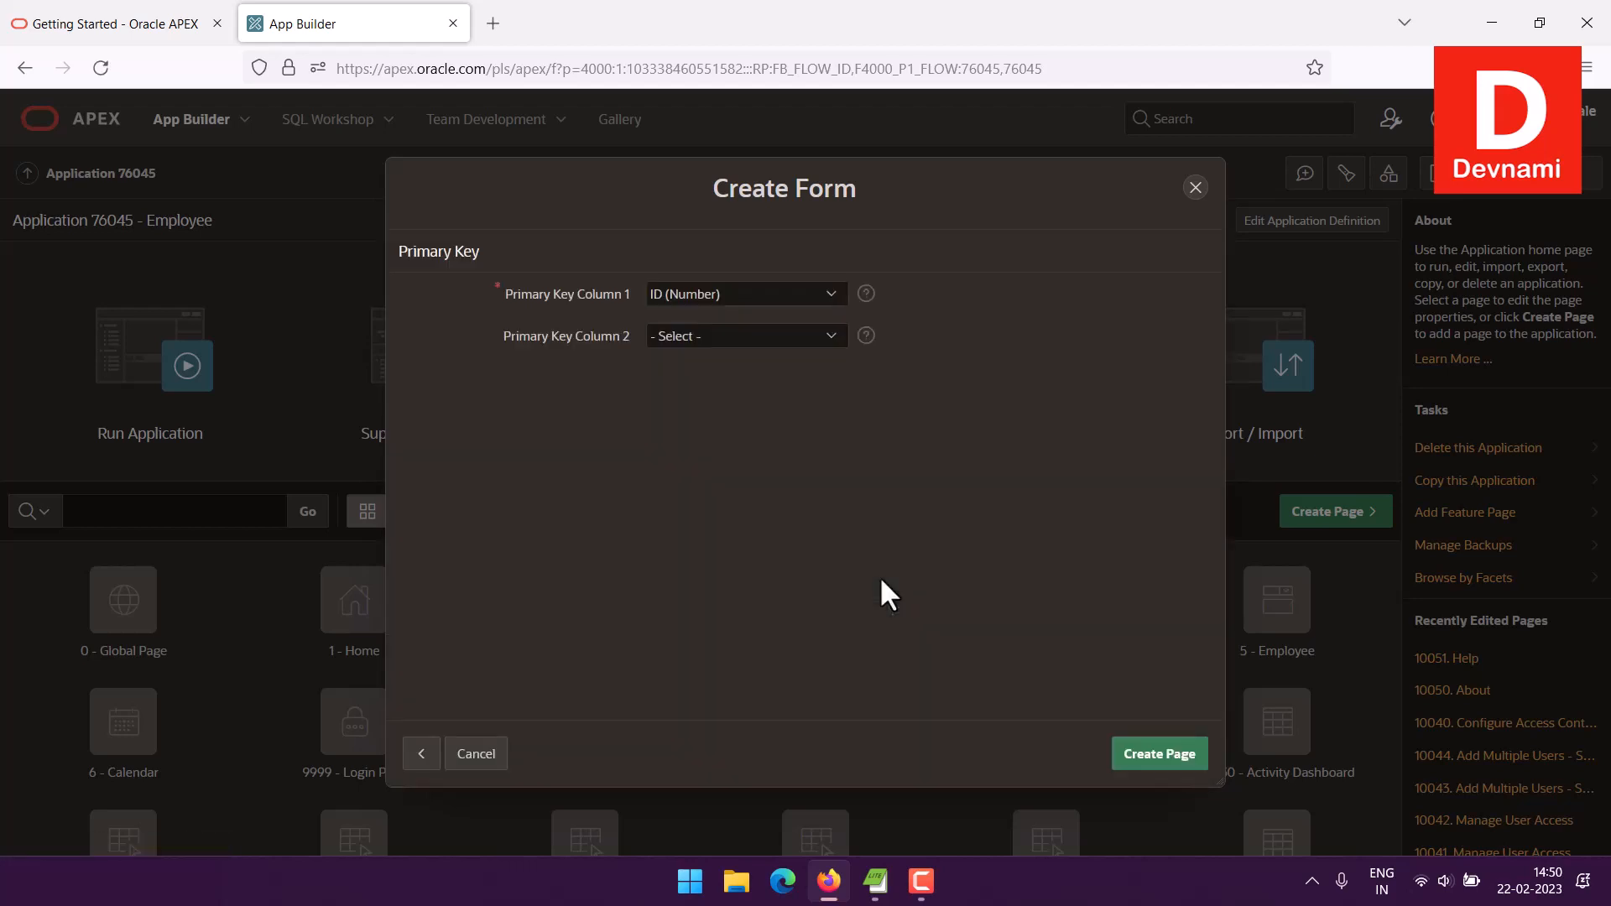
pyautogui.click(744, 344)
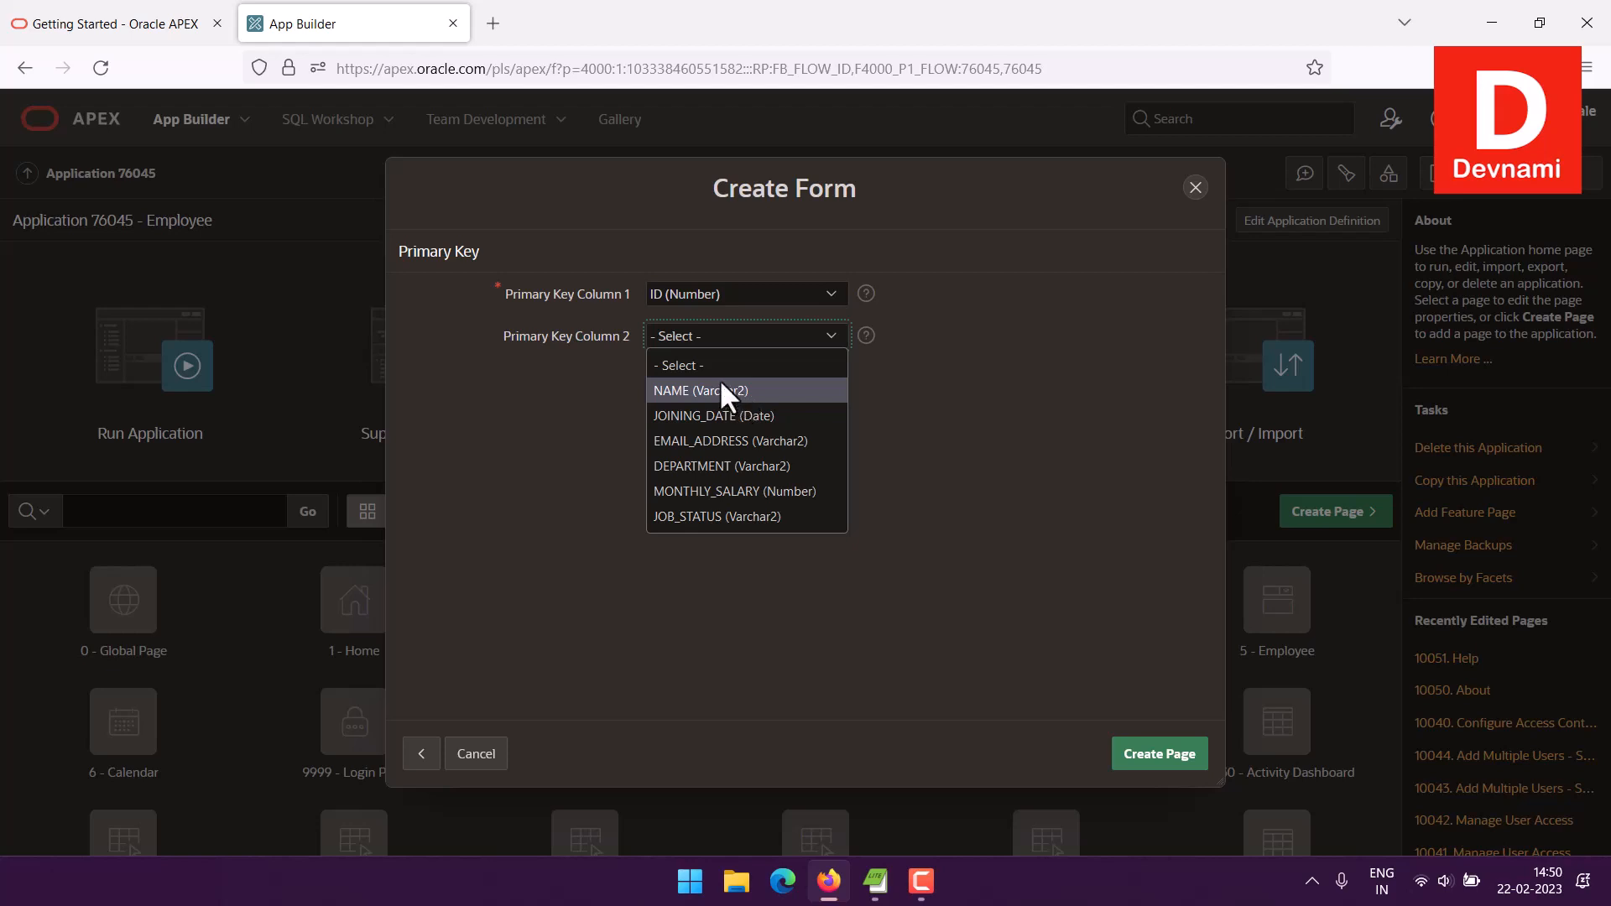
pyautogui.click(731, 364)
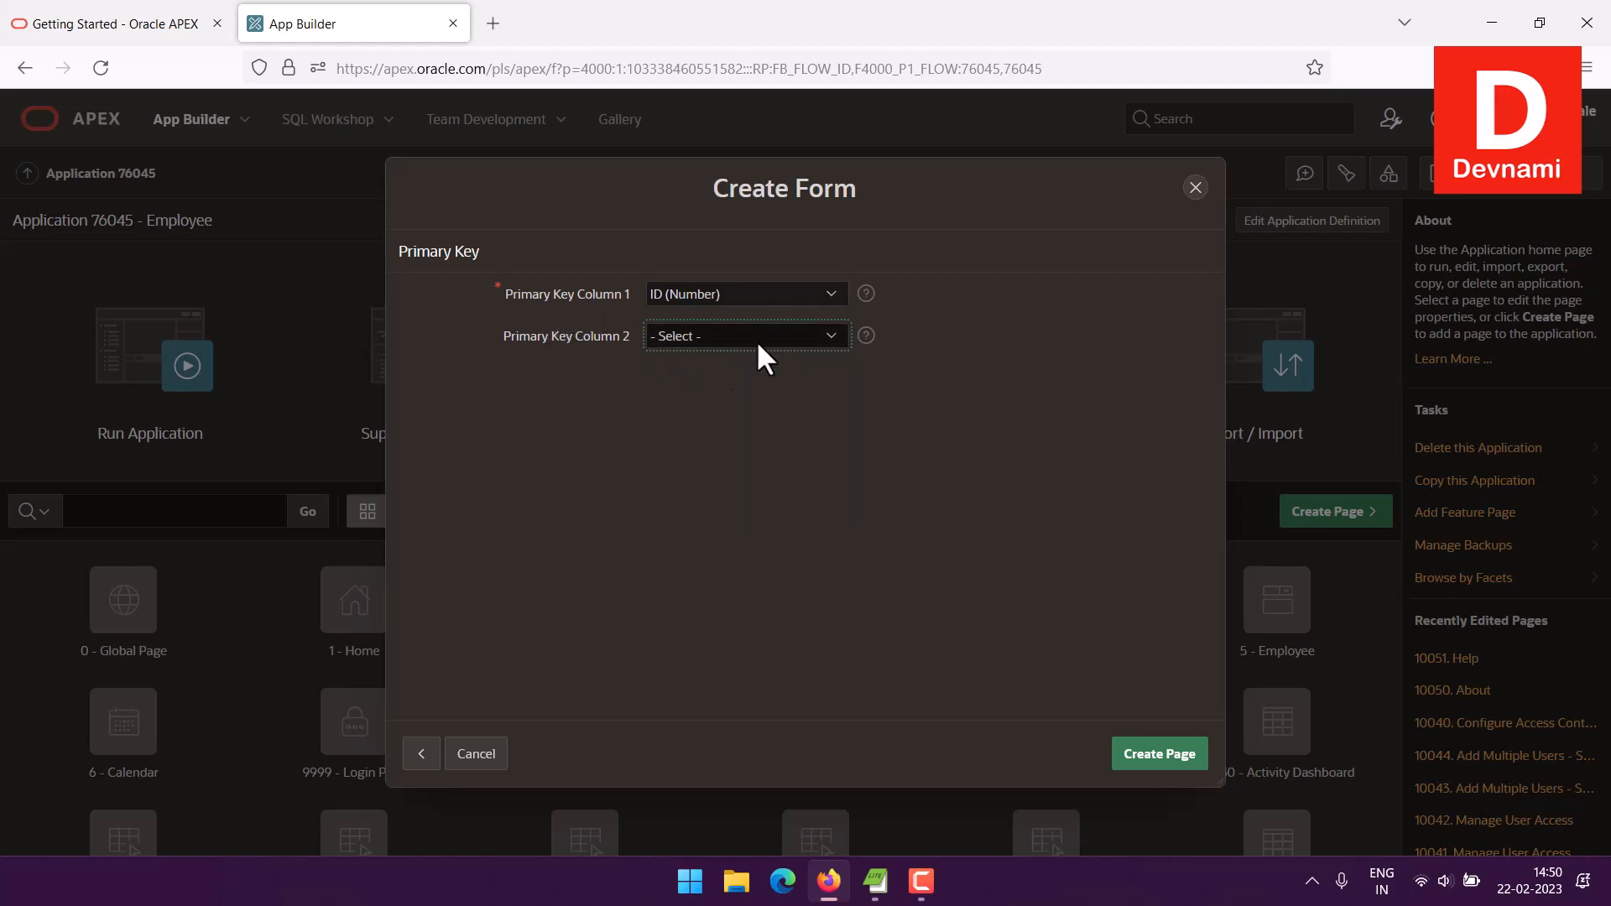
pyautogui.click(1157, 763)
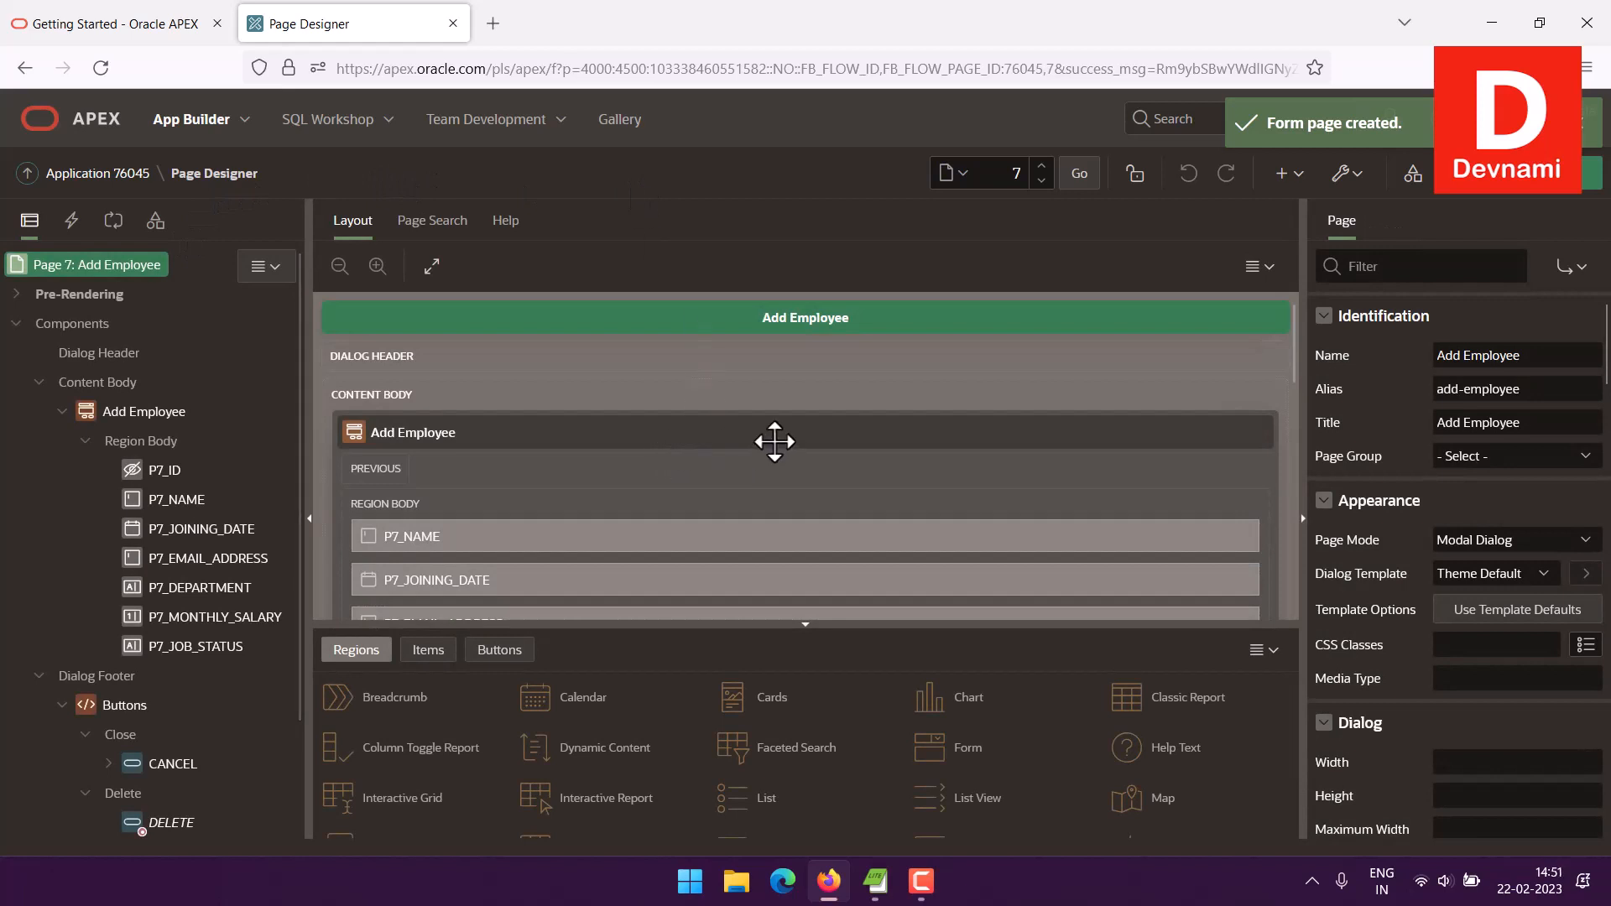
# Step: Look over the Add Employee page layout in Page Designer, then save the page and try to run it
pyautogui.scroll(-1, 774, 442)
pyautogui.scroll(-5, 775, 442)
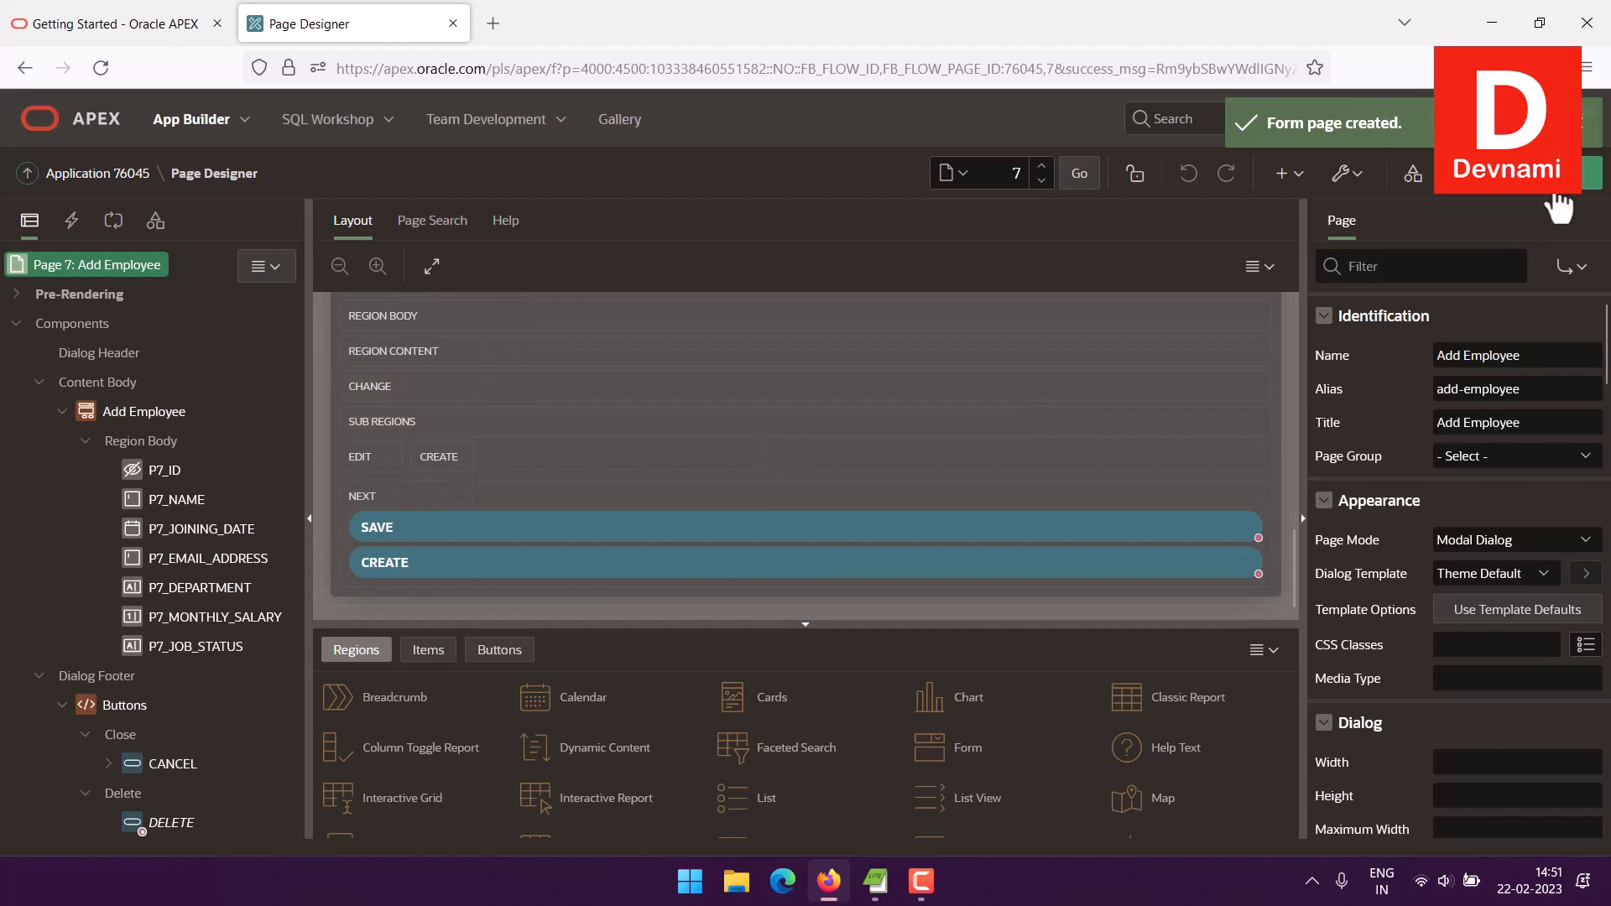
pyautogui.click(1563, 178)
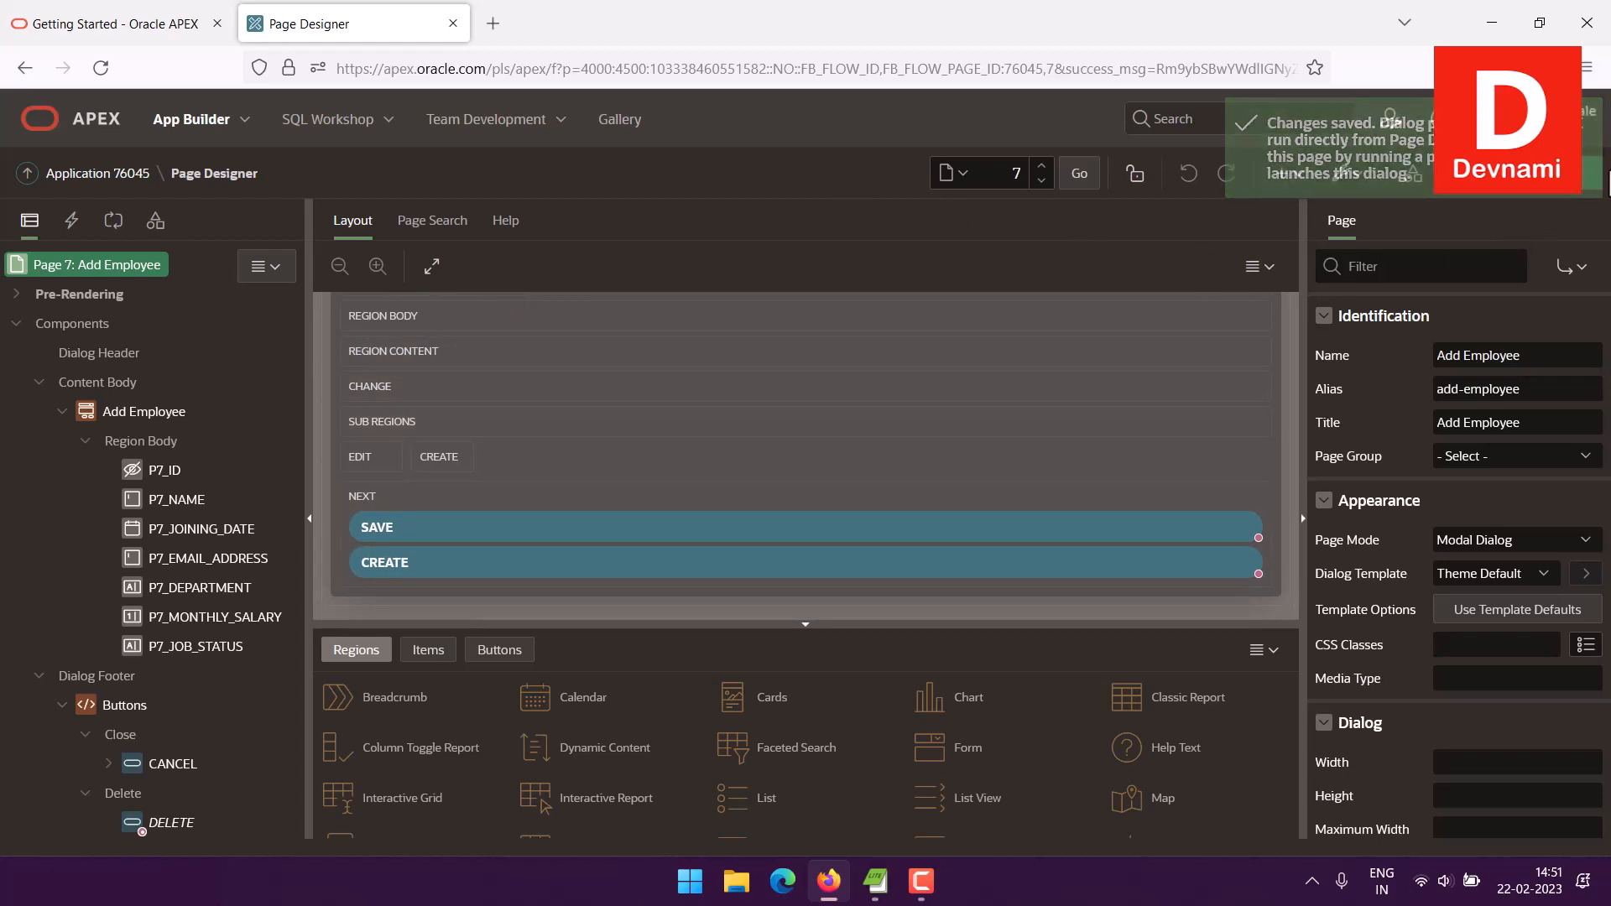
pyautogui.click(1563, 178)
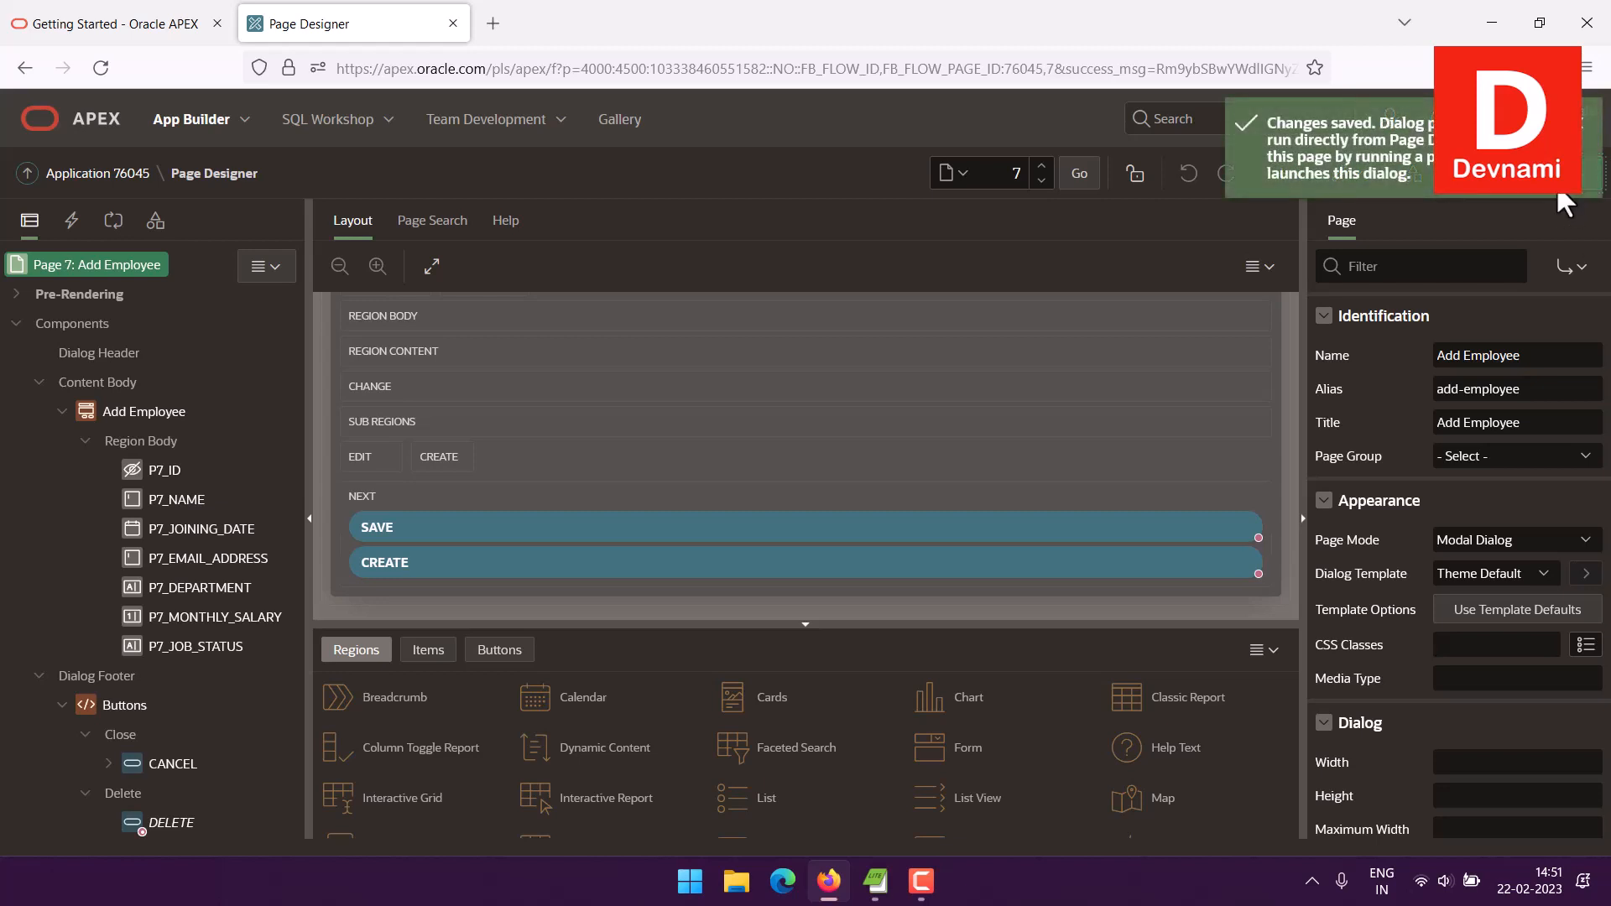
pyautogui.click(1577, 129)
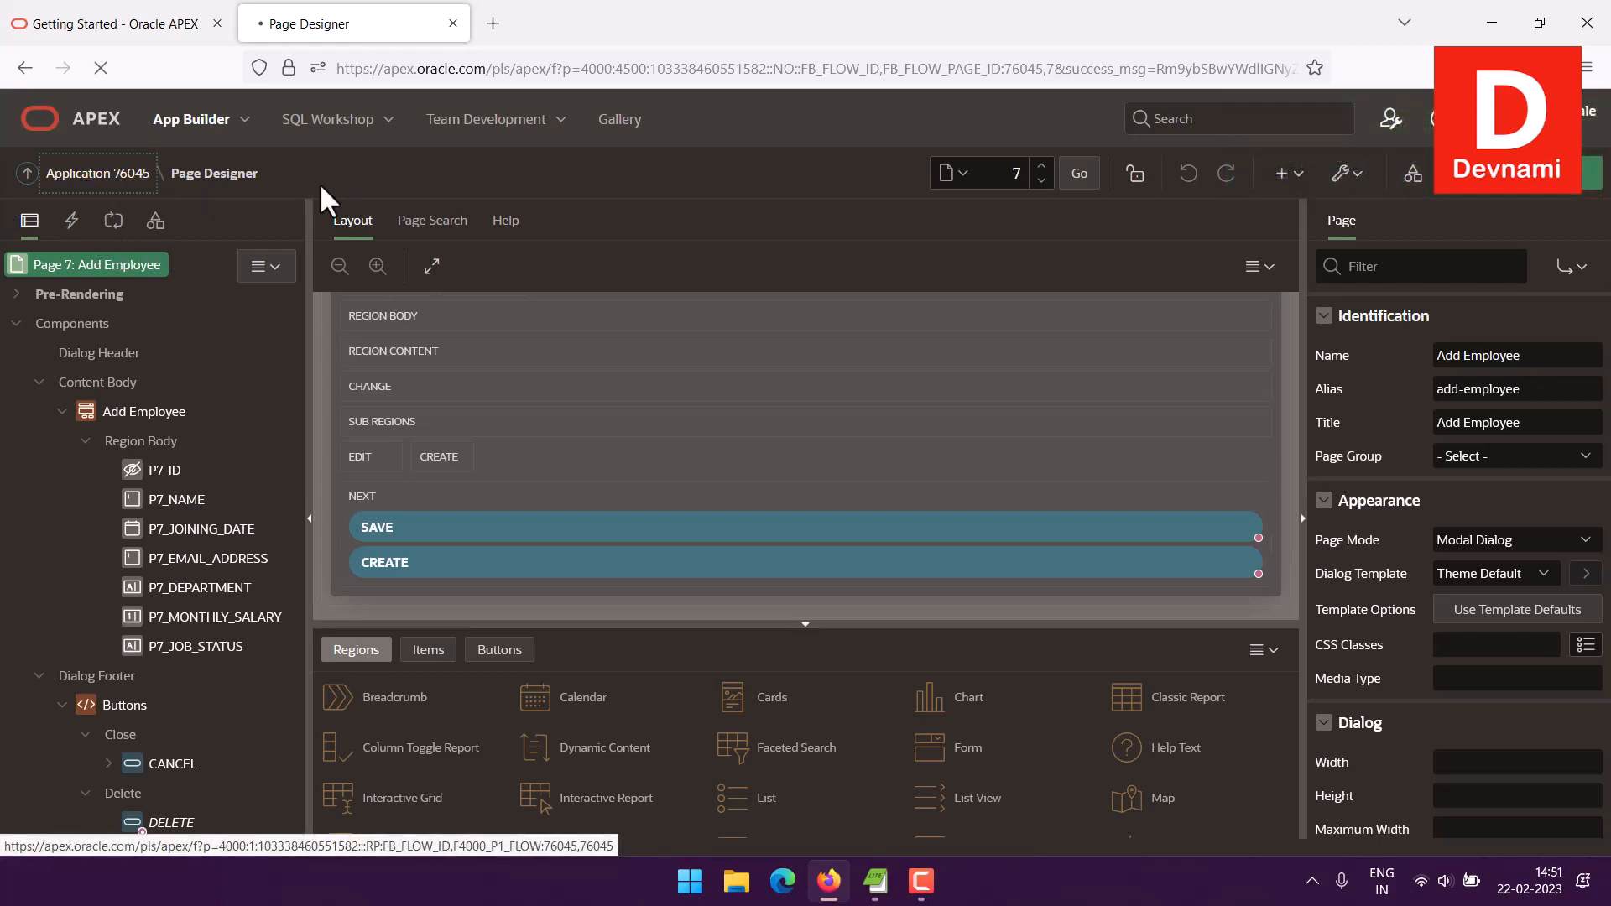
# Step: Run the Employee application from its application home page and open the Employee Report page
pyautogui.click(101, 178)
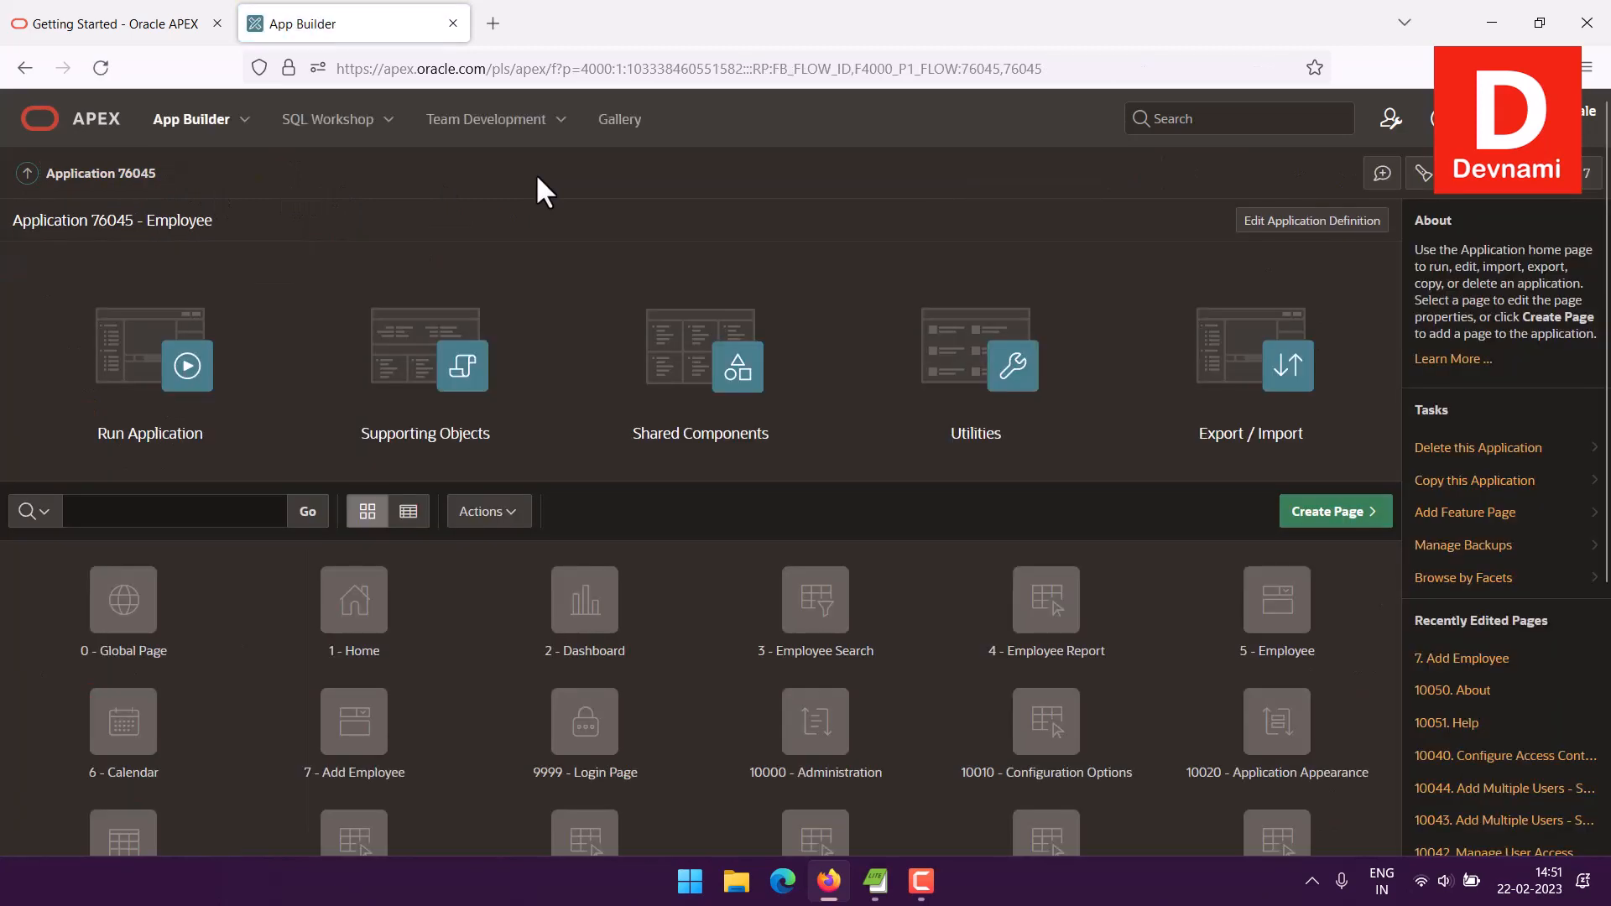
pyautogui.click(193, 390)
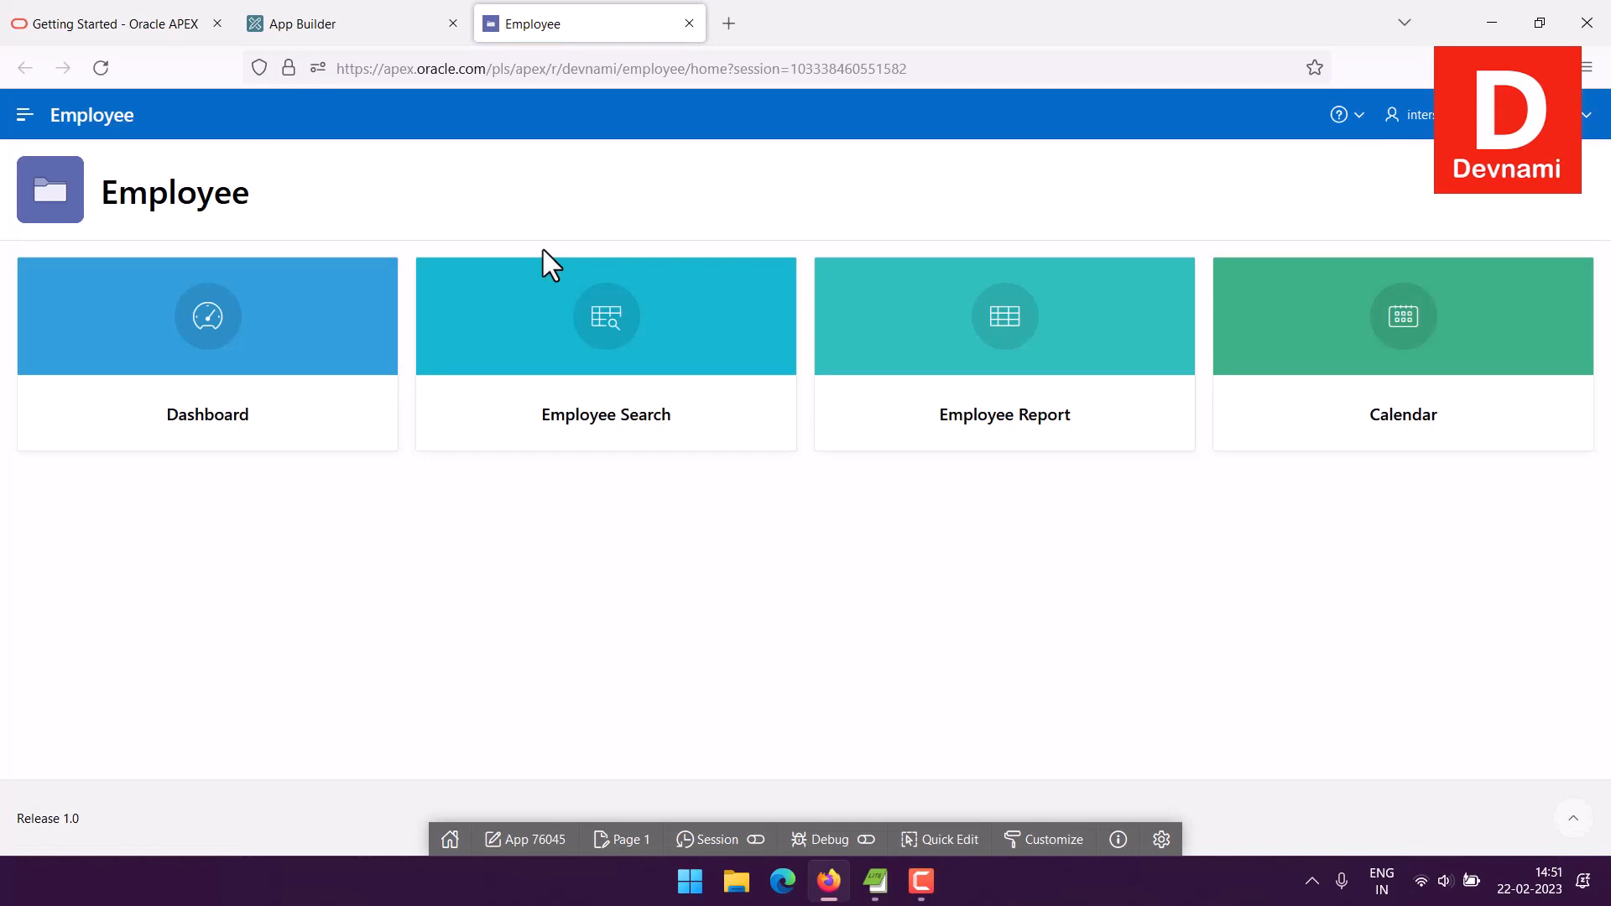
pyautogui.click(24, 115)
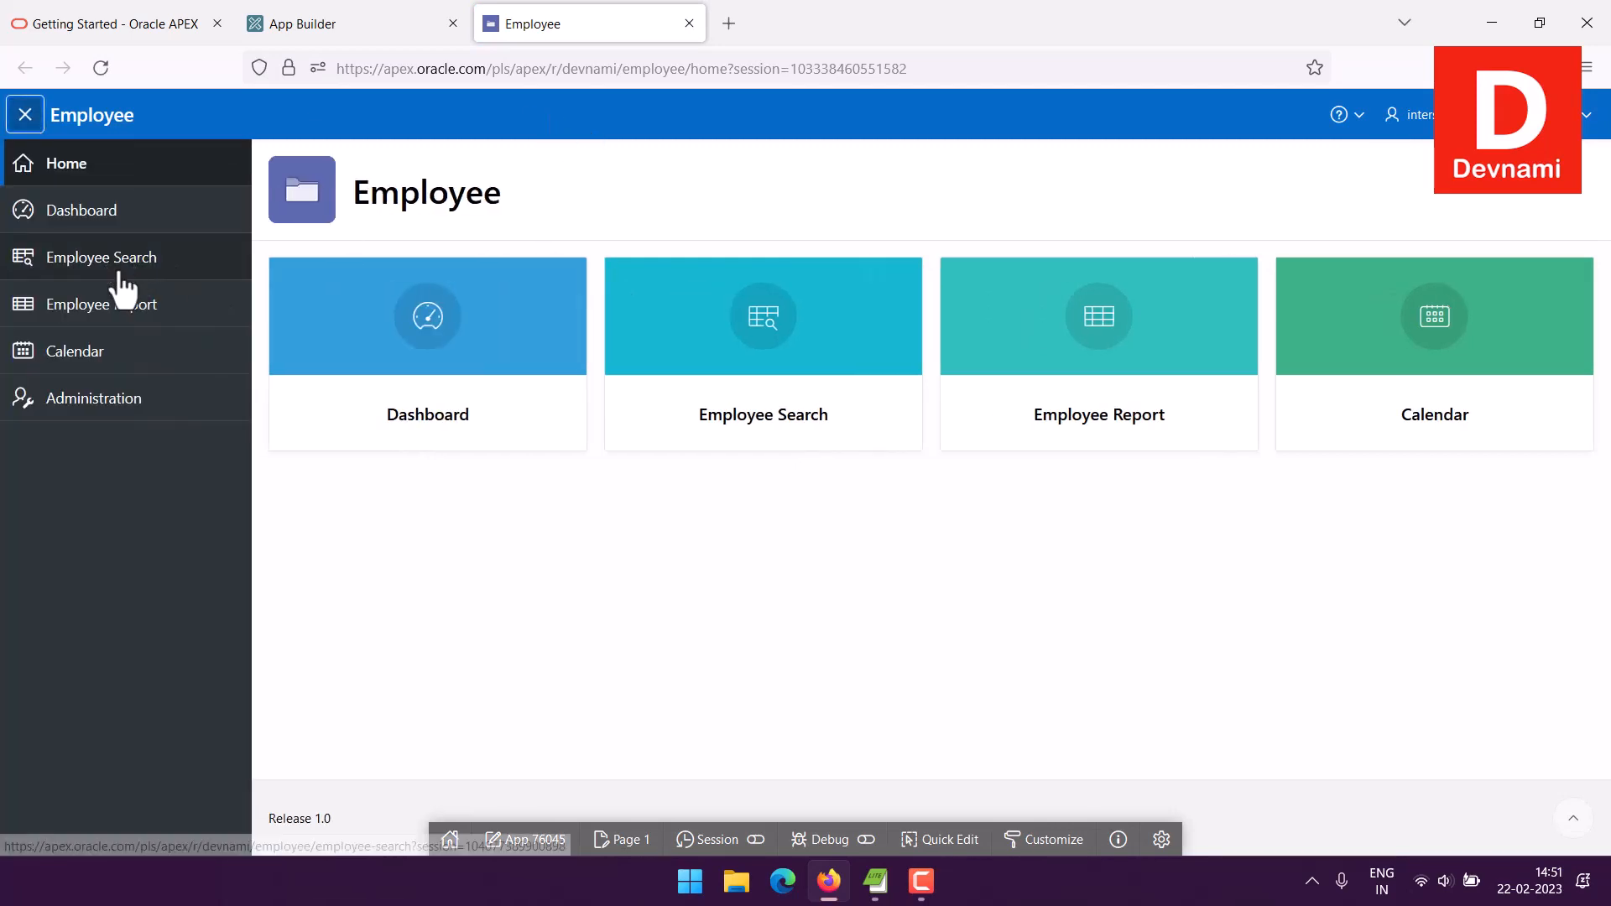
pyautogui.click(121, 381)
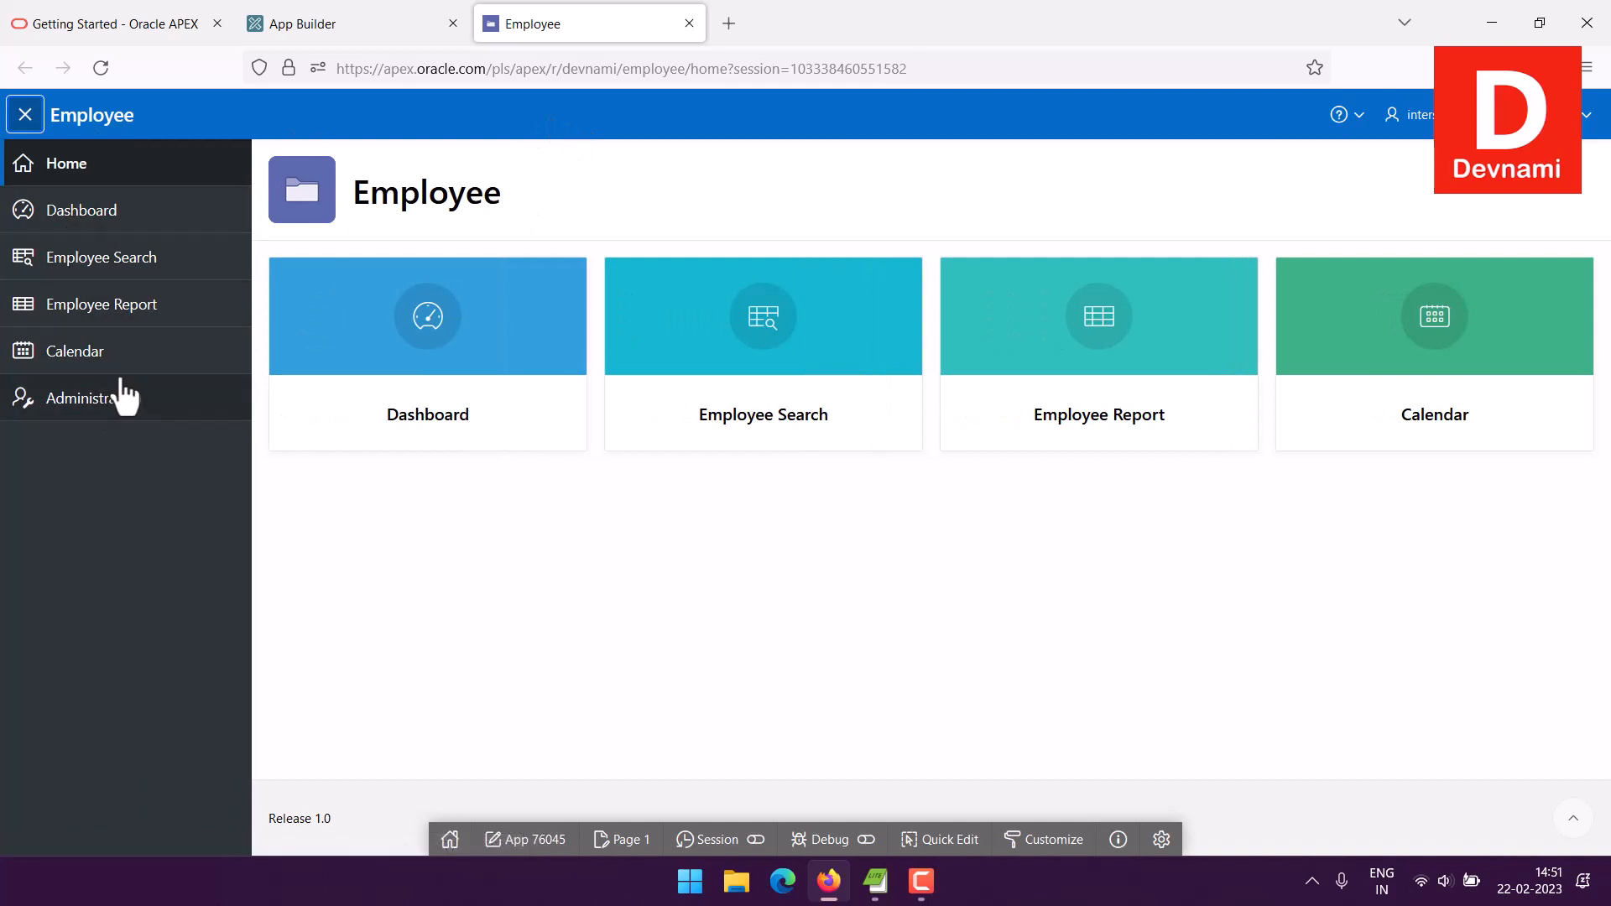
pyautogui.click(126, 309)
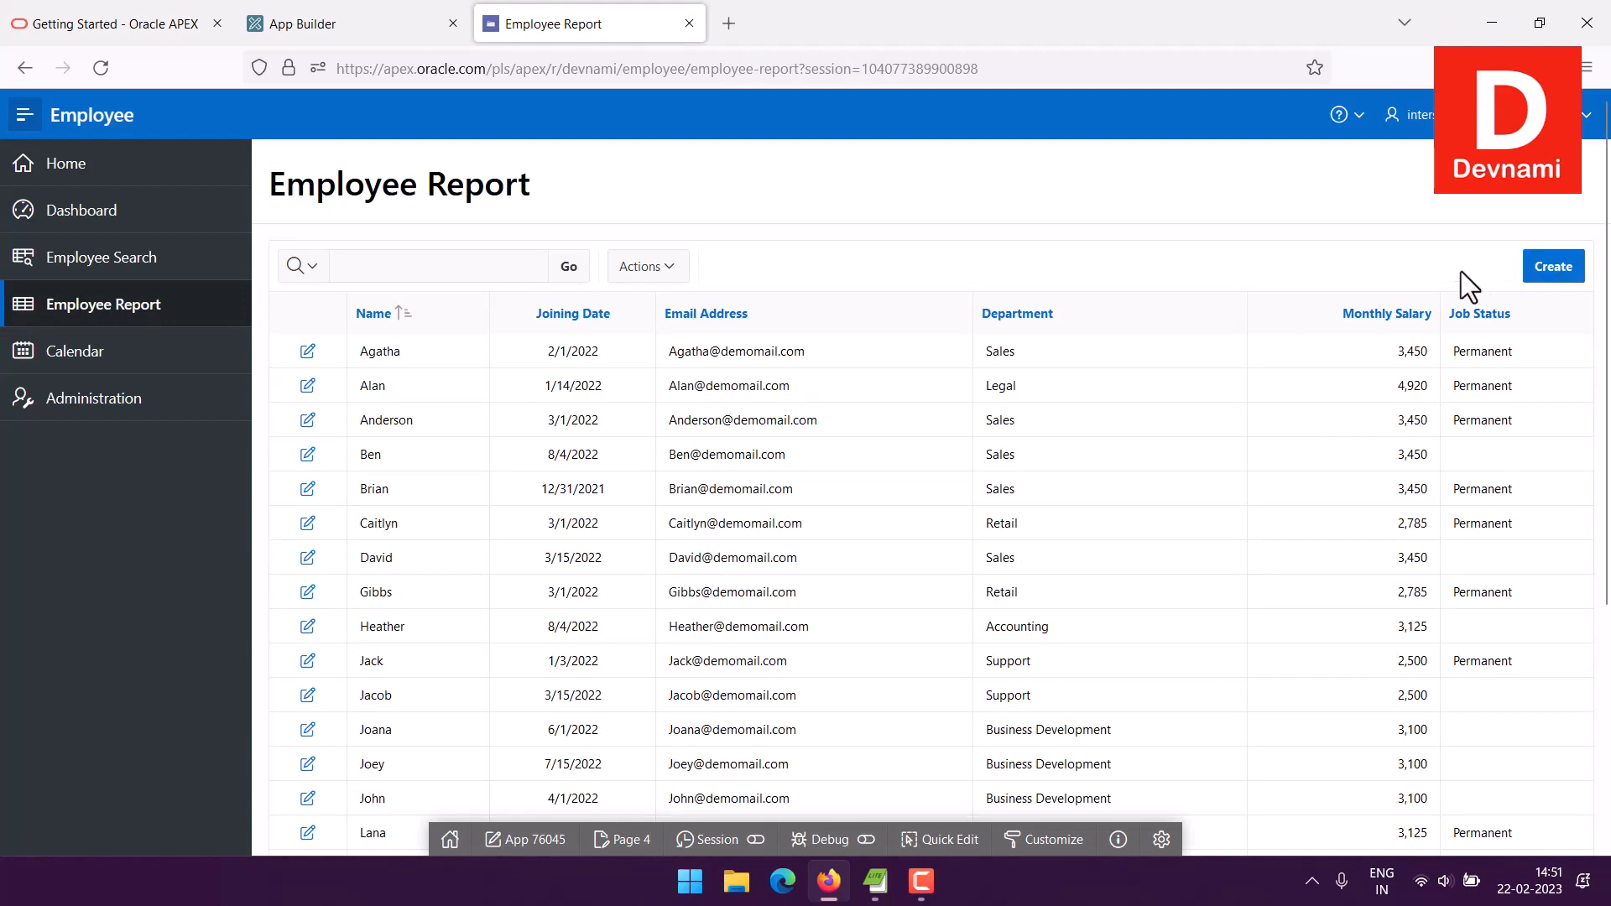
# Step: Examine the fields of the blank form for creating an employee, close it without saving, and open the Employee Search page
pyautogui.click(1546, 268)
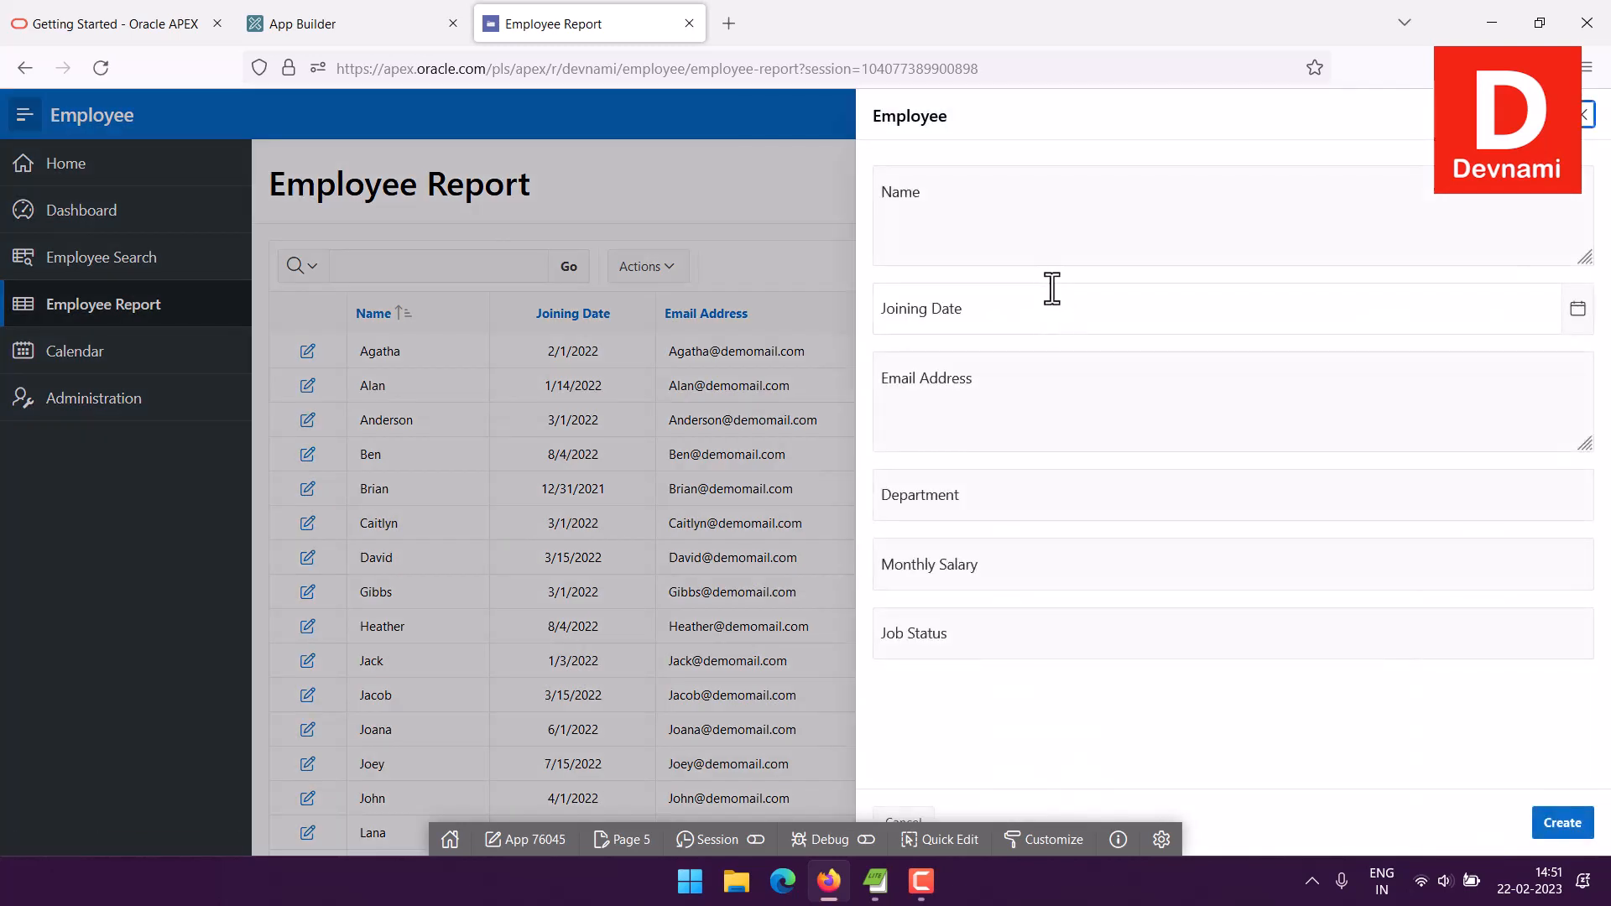
pyautogui.click(968, 239)
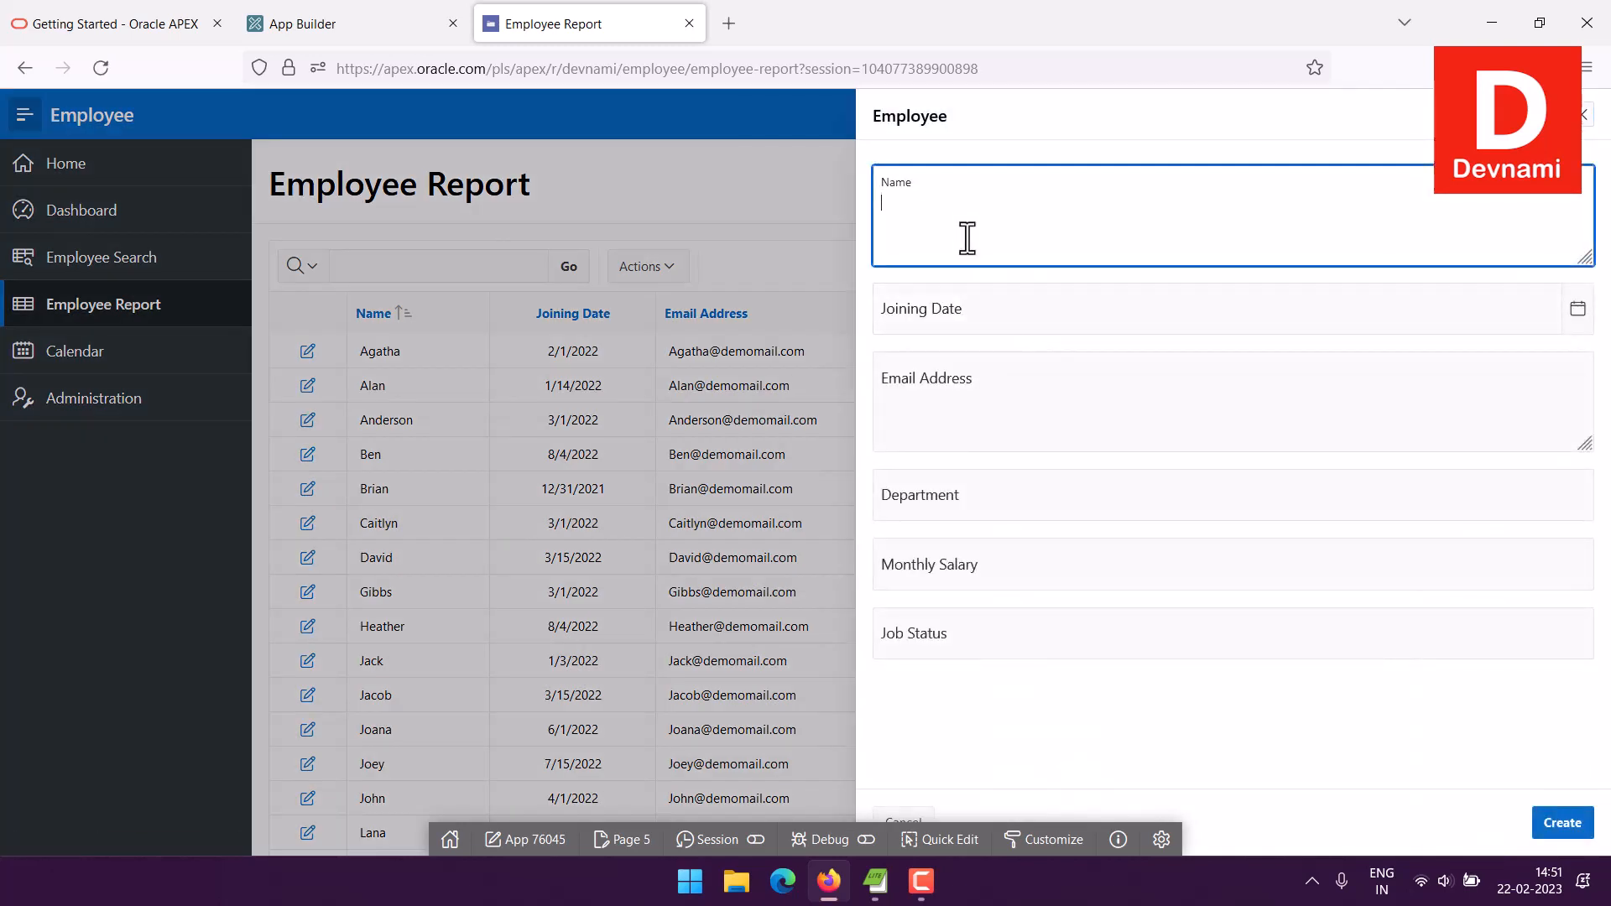
pyautogui.click(963, 323)
pyautogui.click(1451, 490)
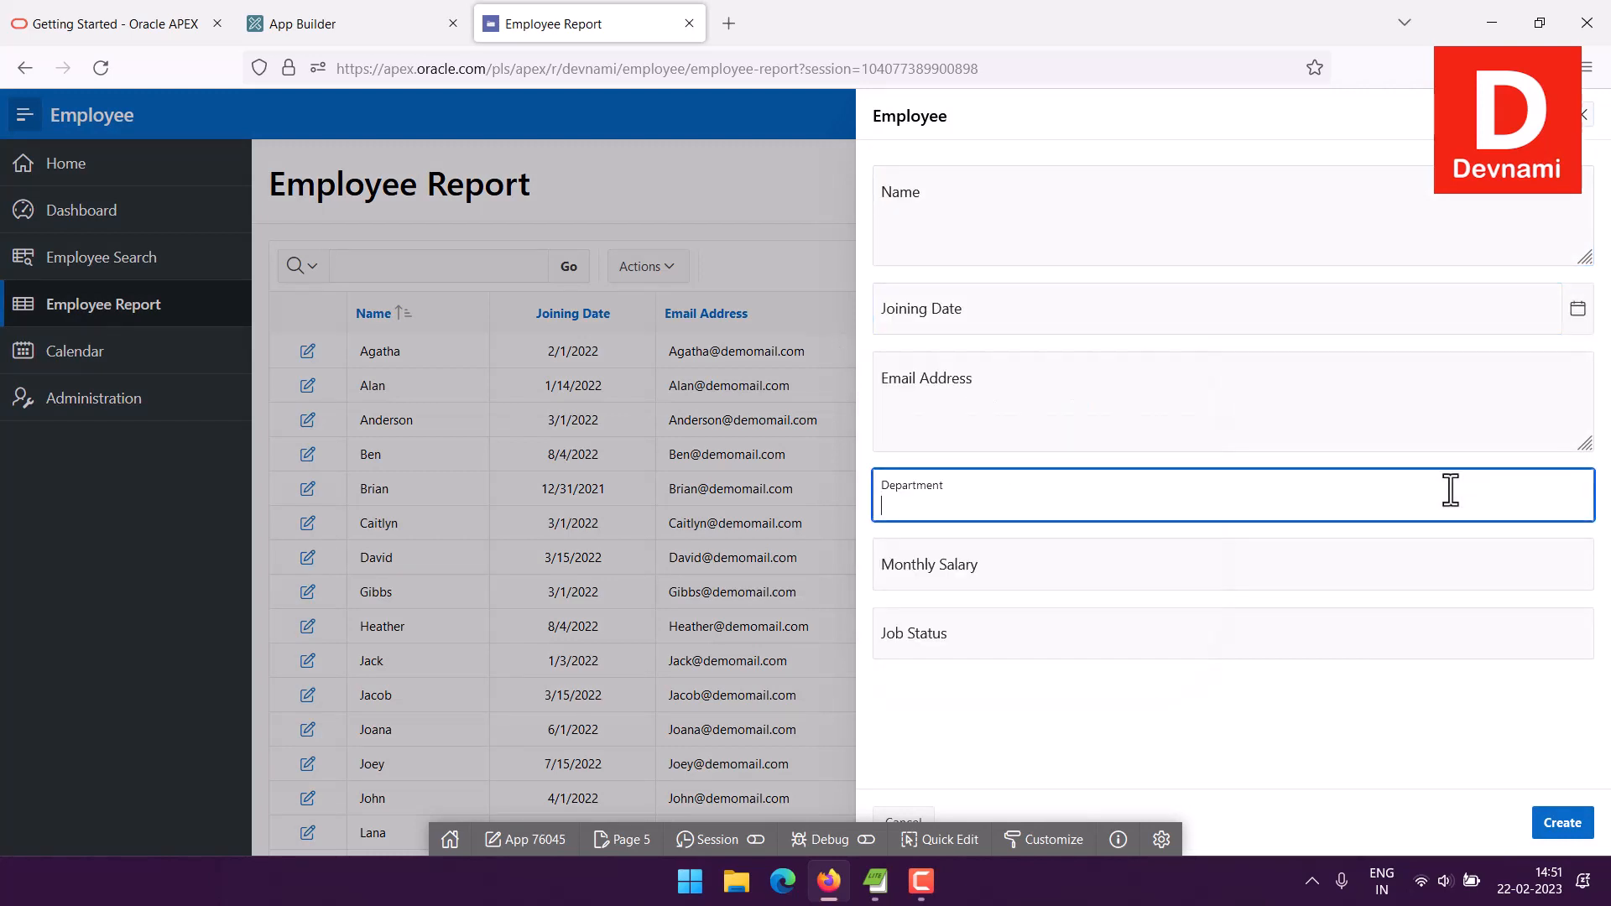
pyautogui.click(1382, 576)
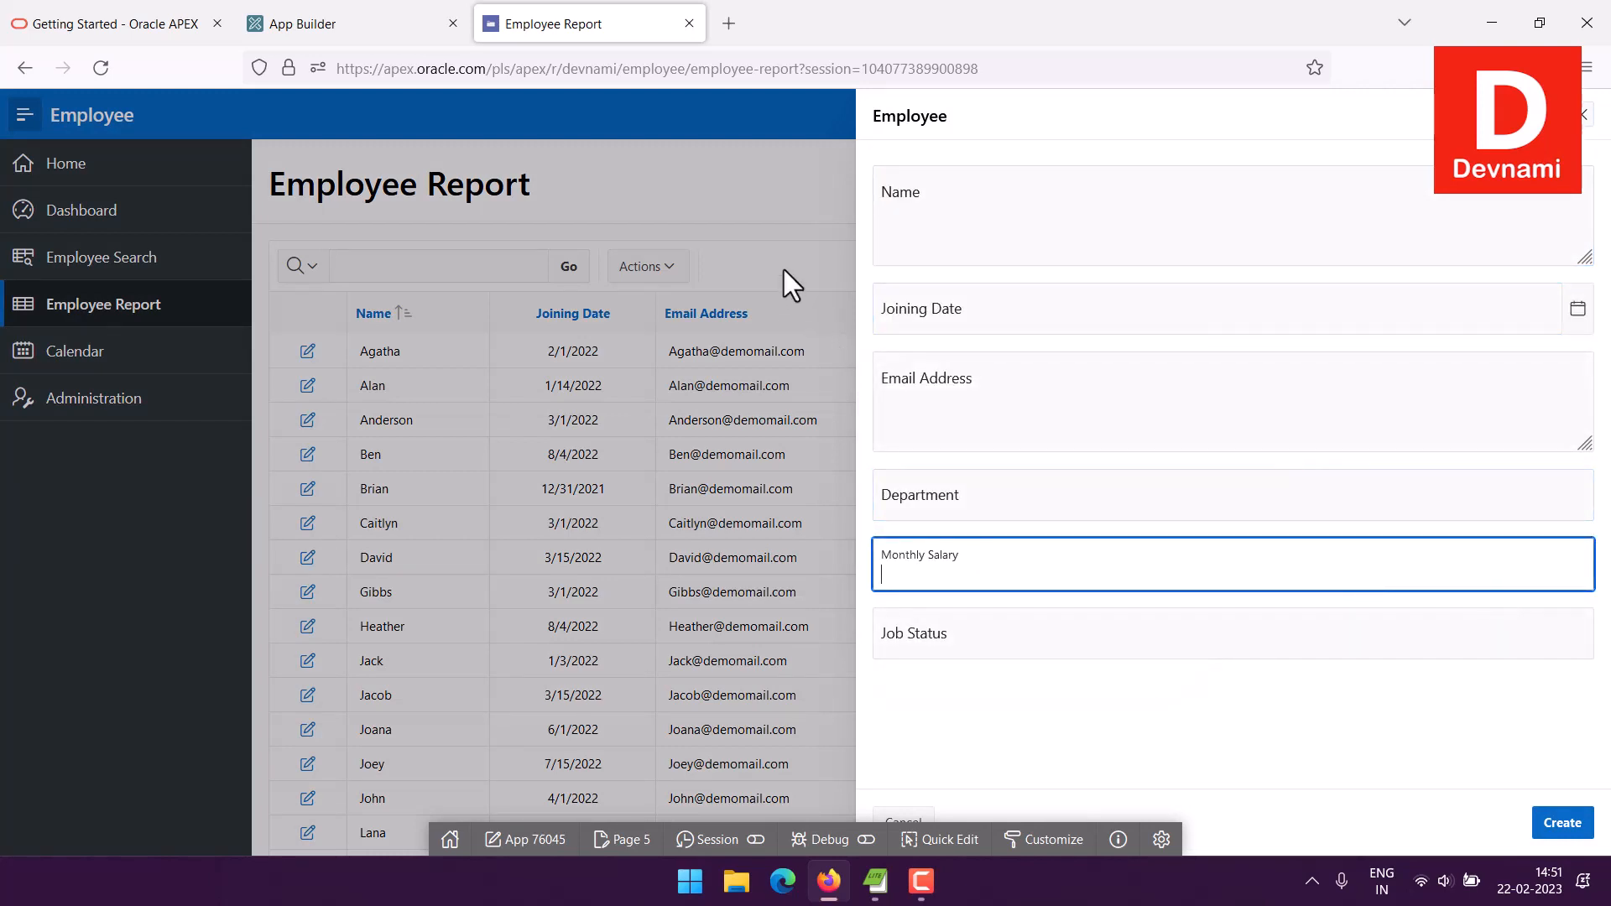
pyautogui.click(1584, 122)
pyautogui.click(23, 263)
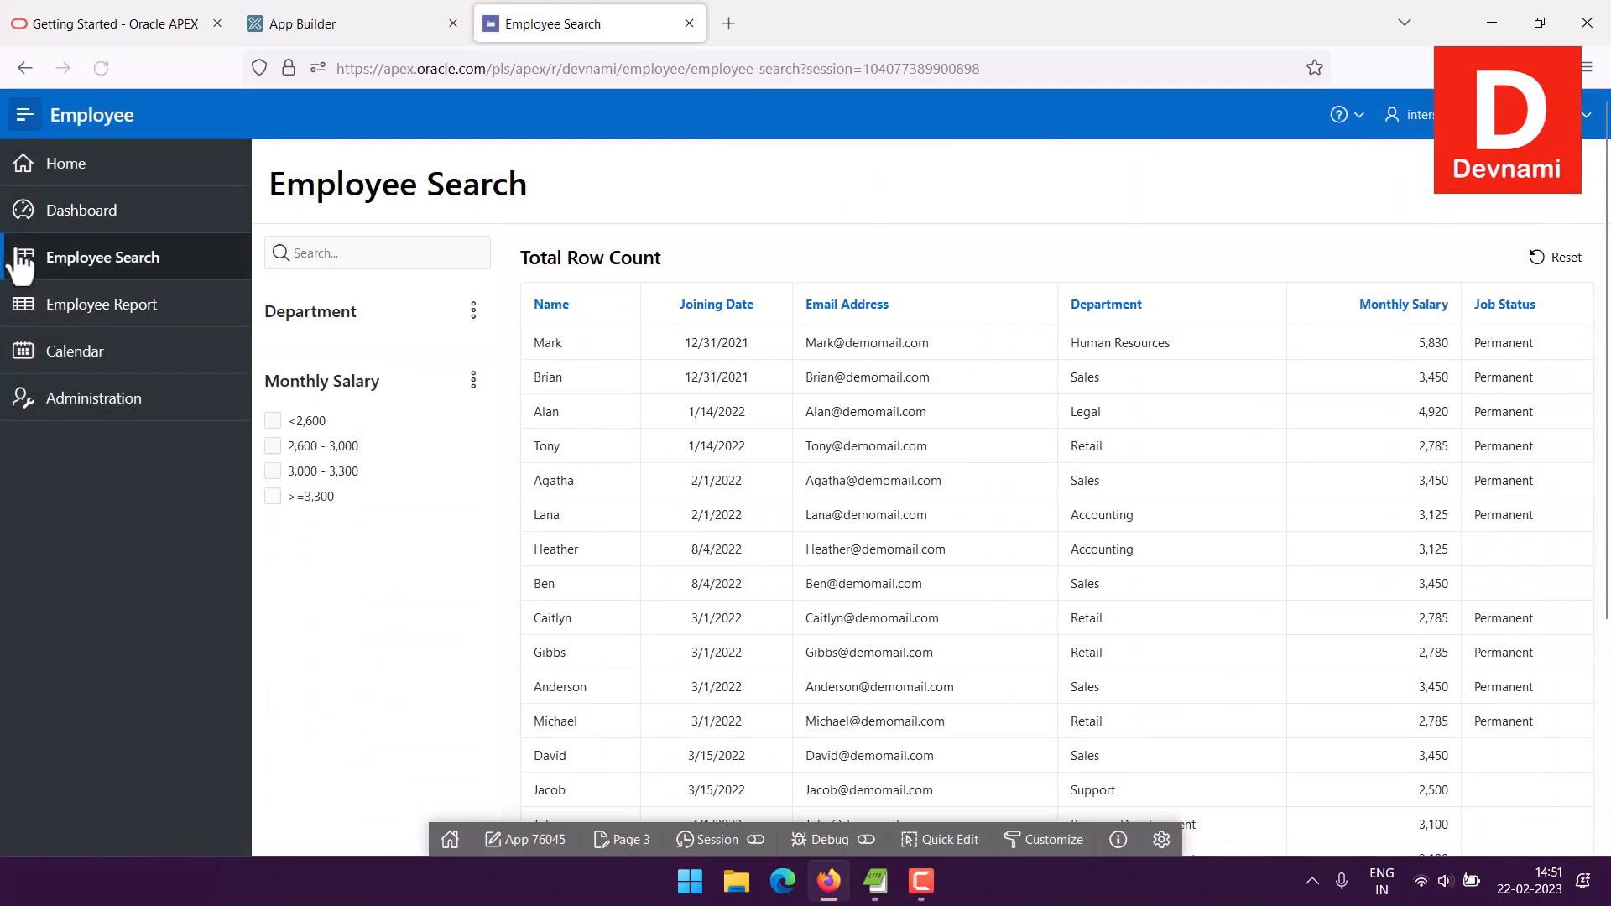
# Step: Look through the employee table on the Employee Search page, and open the Employee Report page
pyautogui.scroll(-3, 1523, 353)
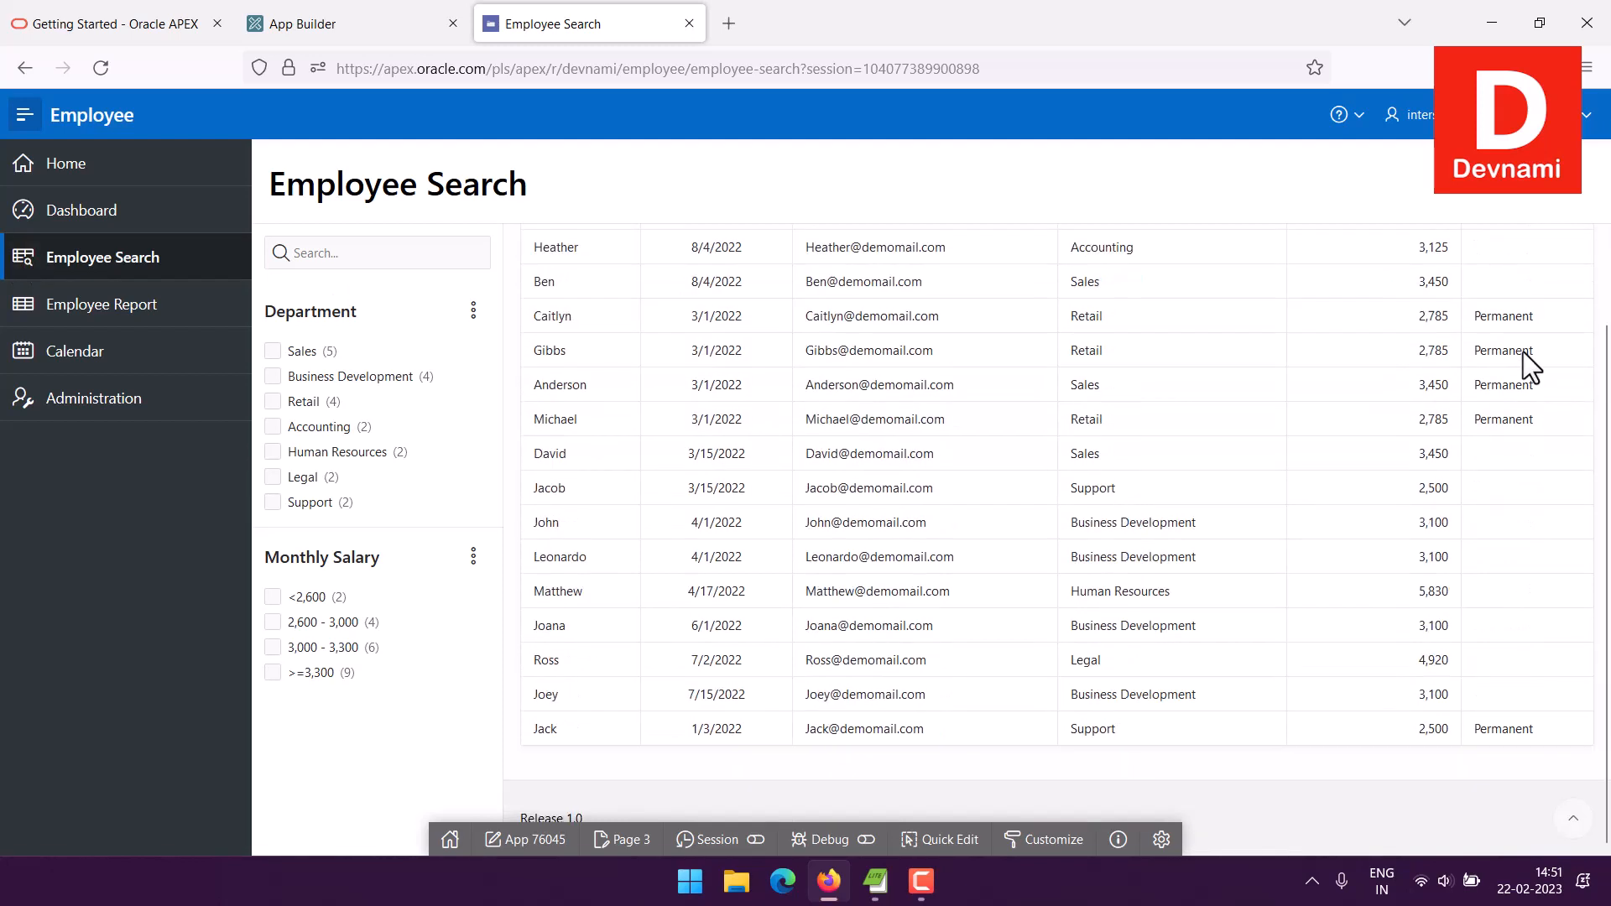
pyautogui.scroll(3, 1525, 353)
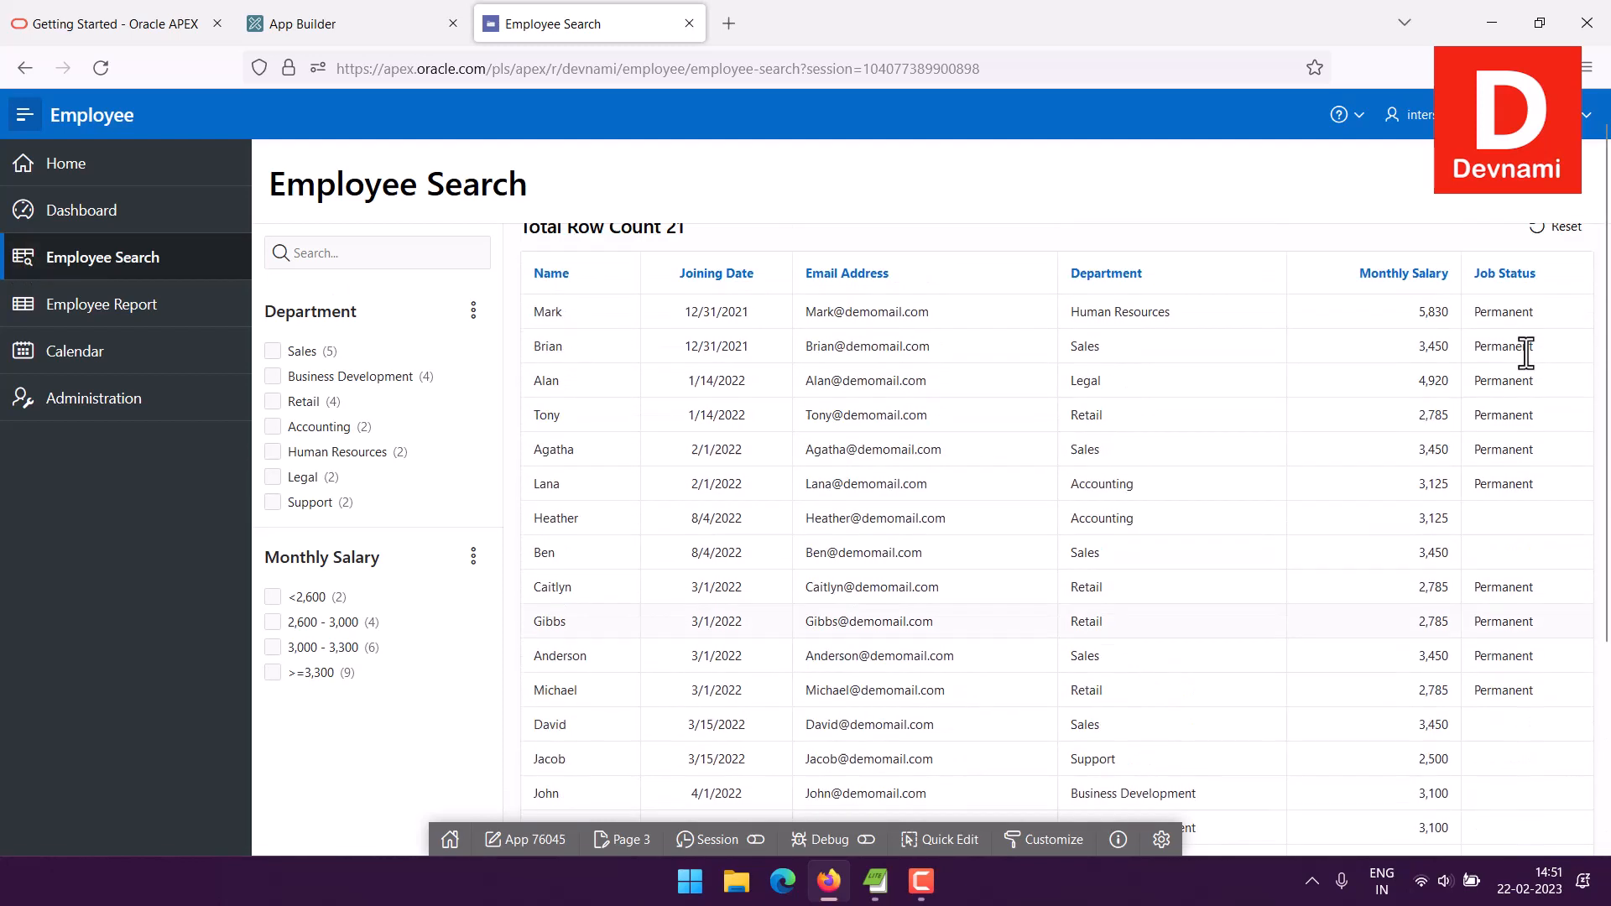
pyautogui.click(76, 304)
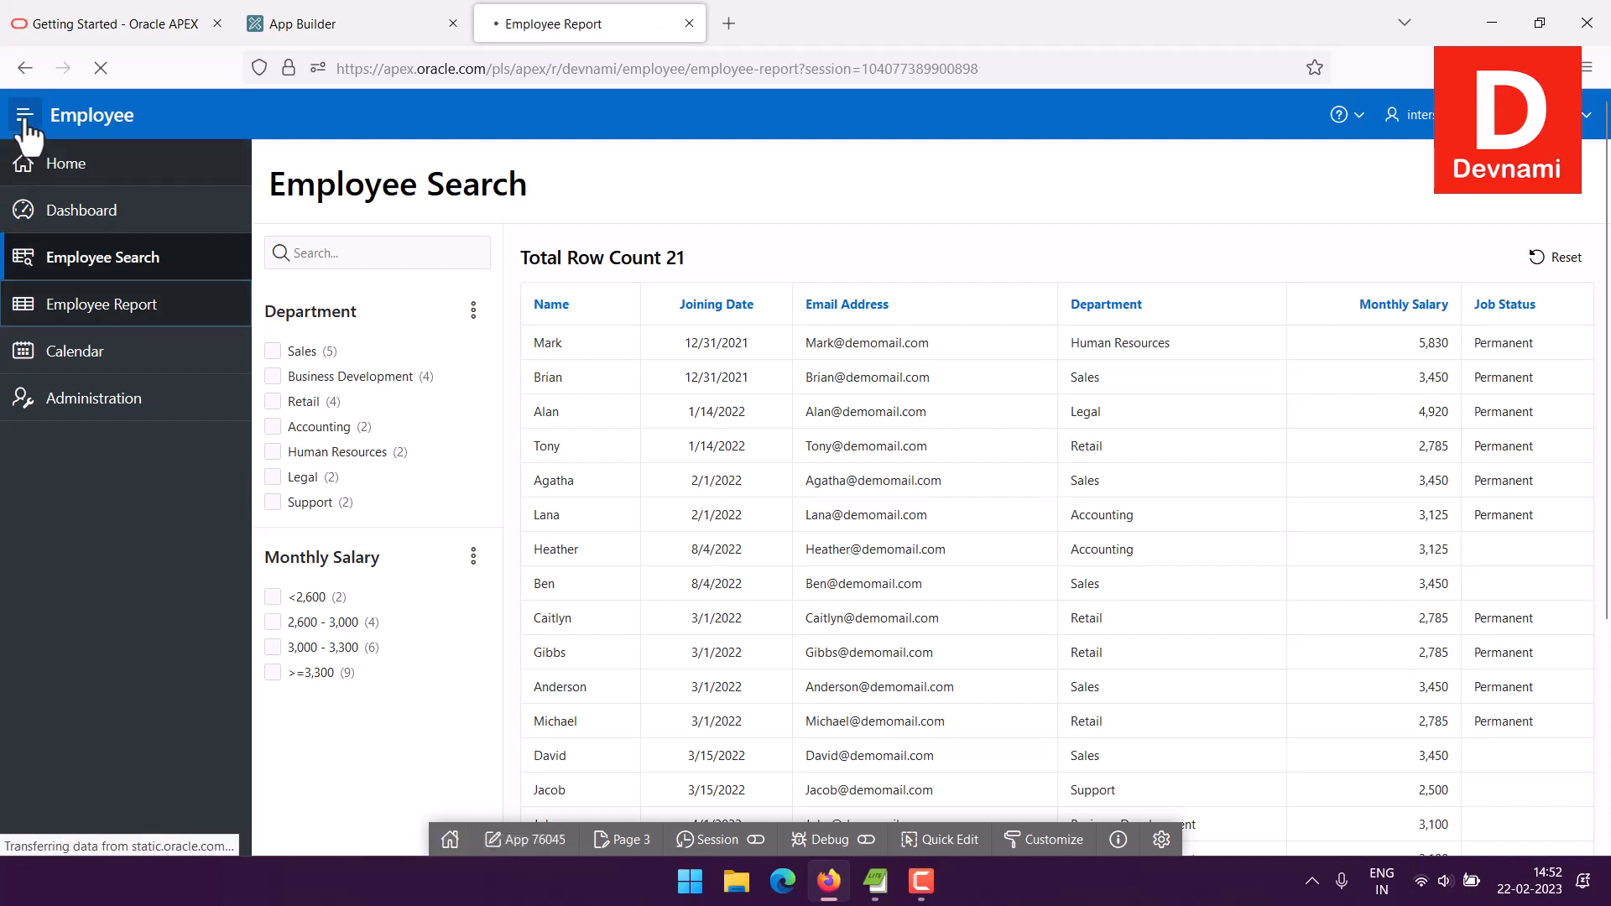
# Step: Switch to App Builder, open page 7, Add Employee, in Page Designer and select its Add Employee region
pyautogui.click(326, 16)
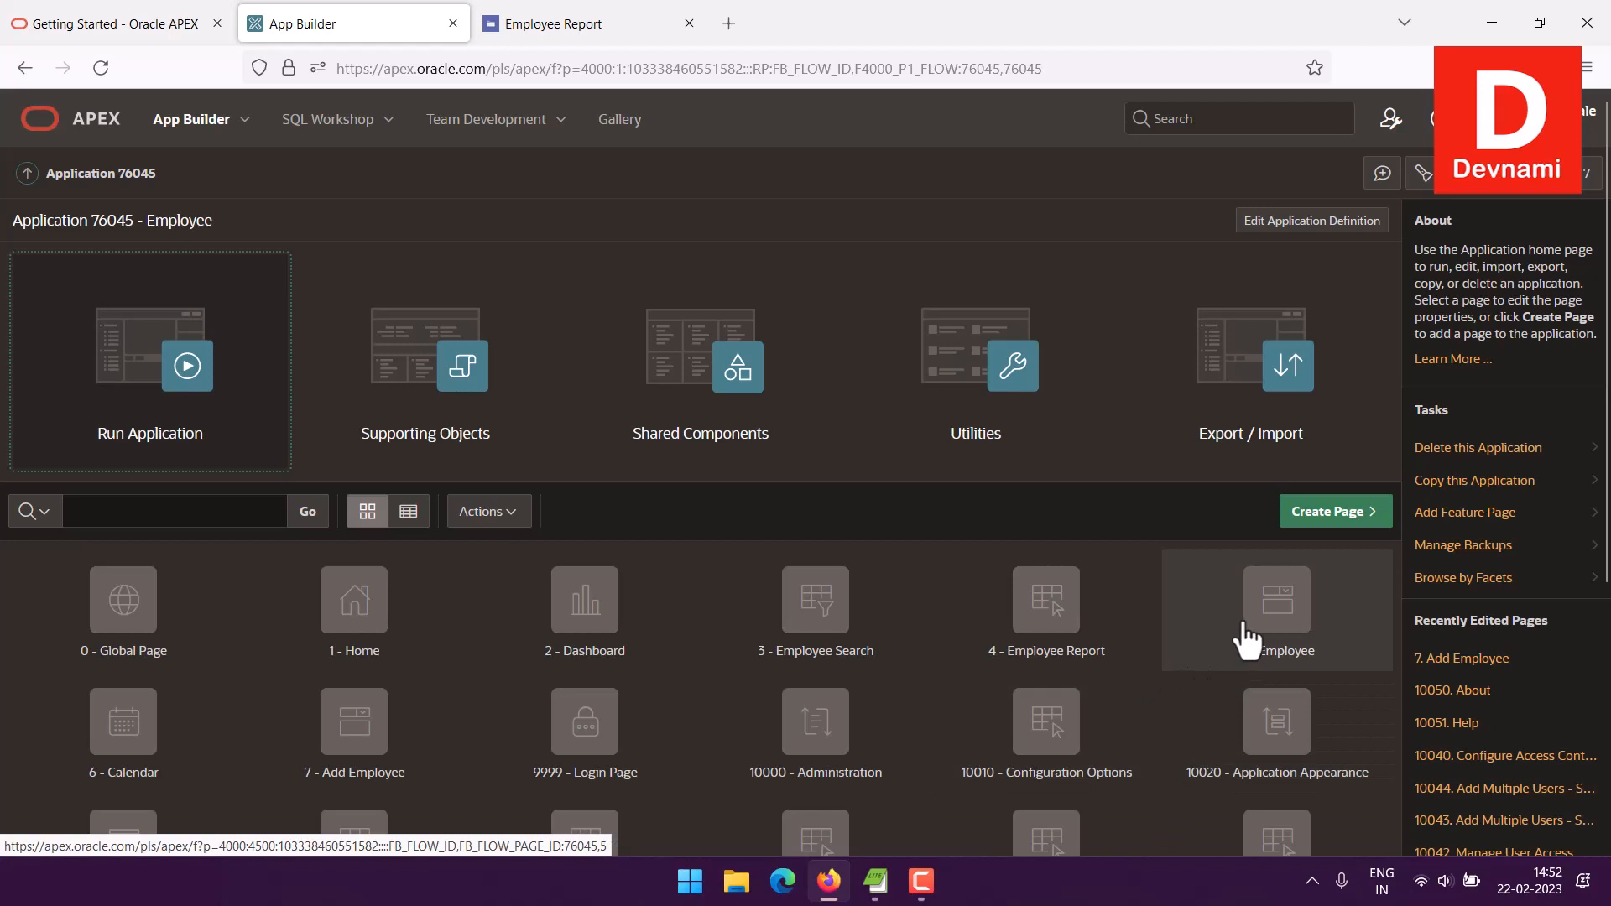
pyautogui.click(326, 765)
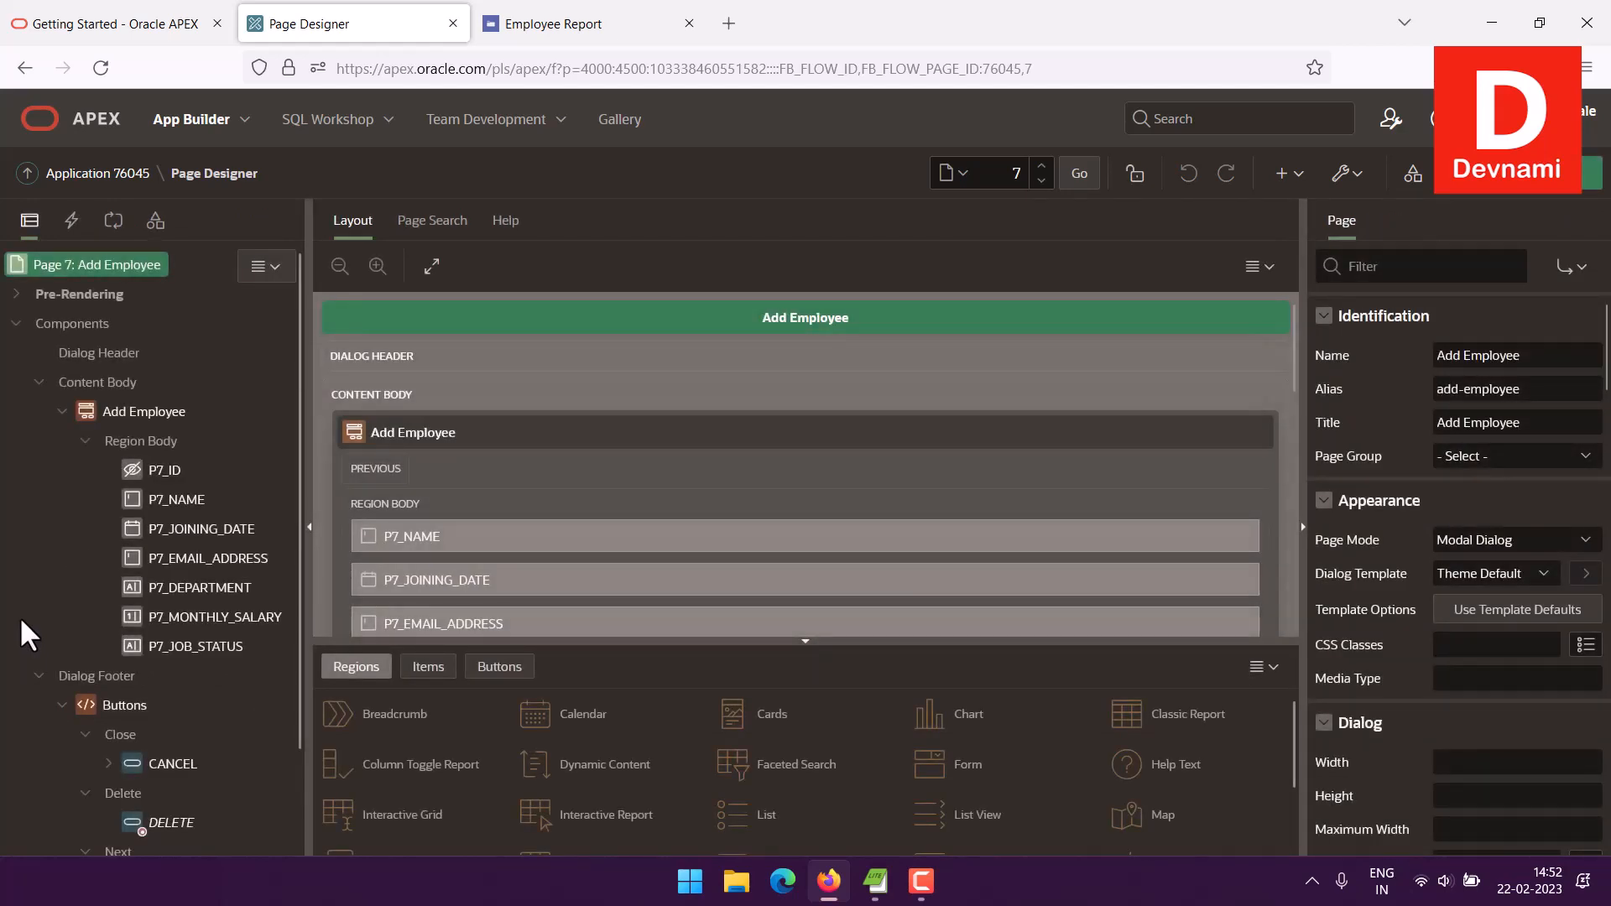
pyautogui.click(160, 410)
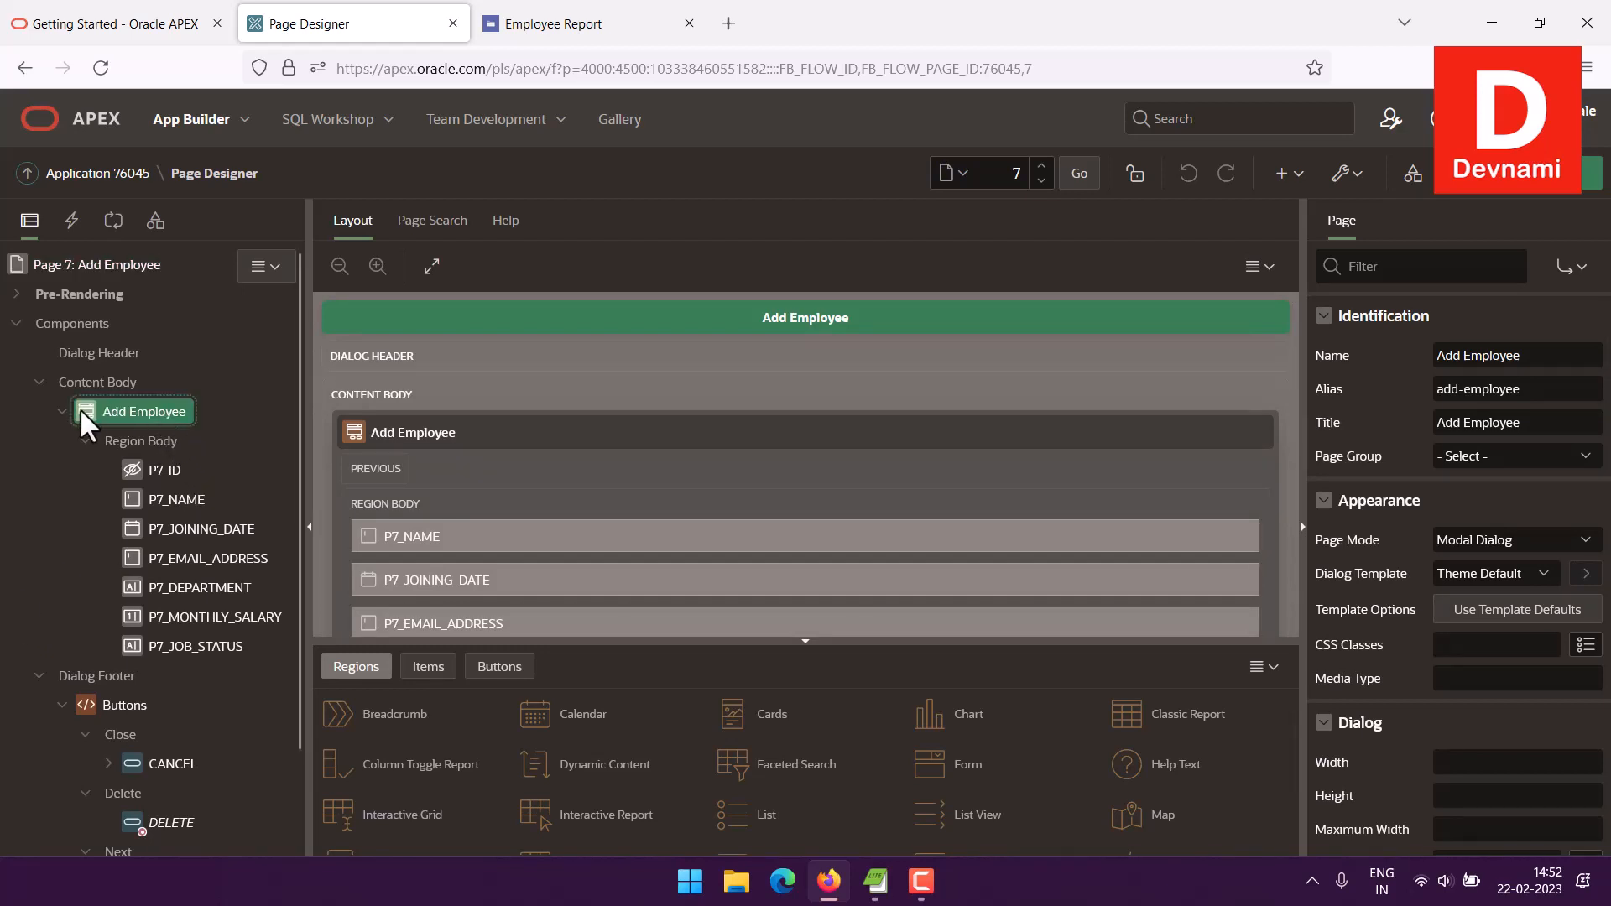
pyautogui.rightClick(130, 420)
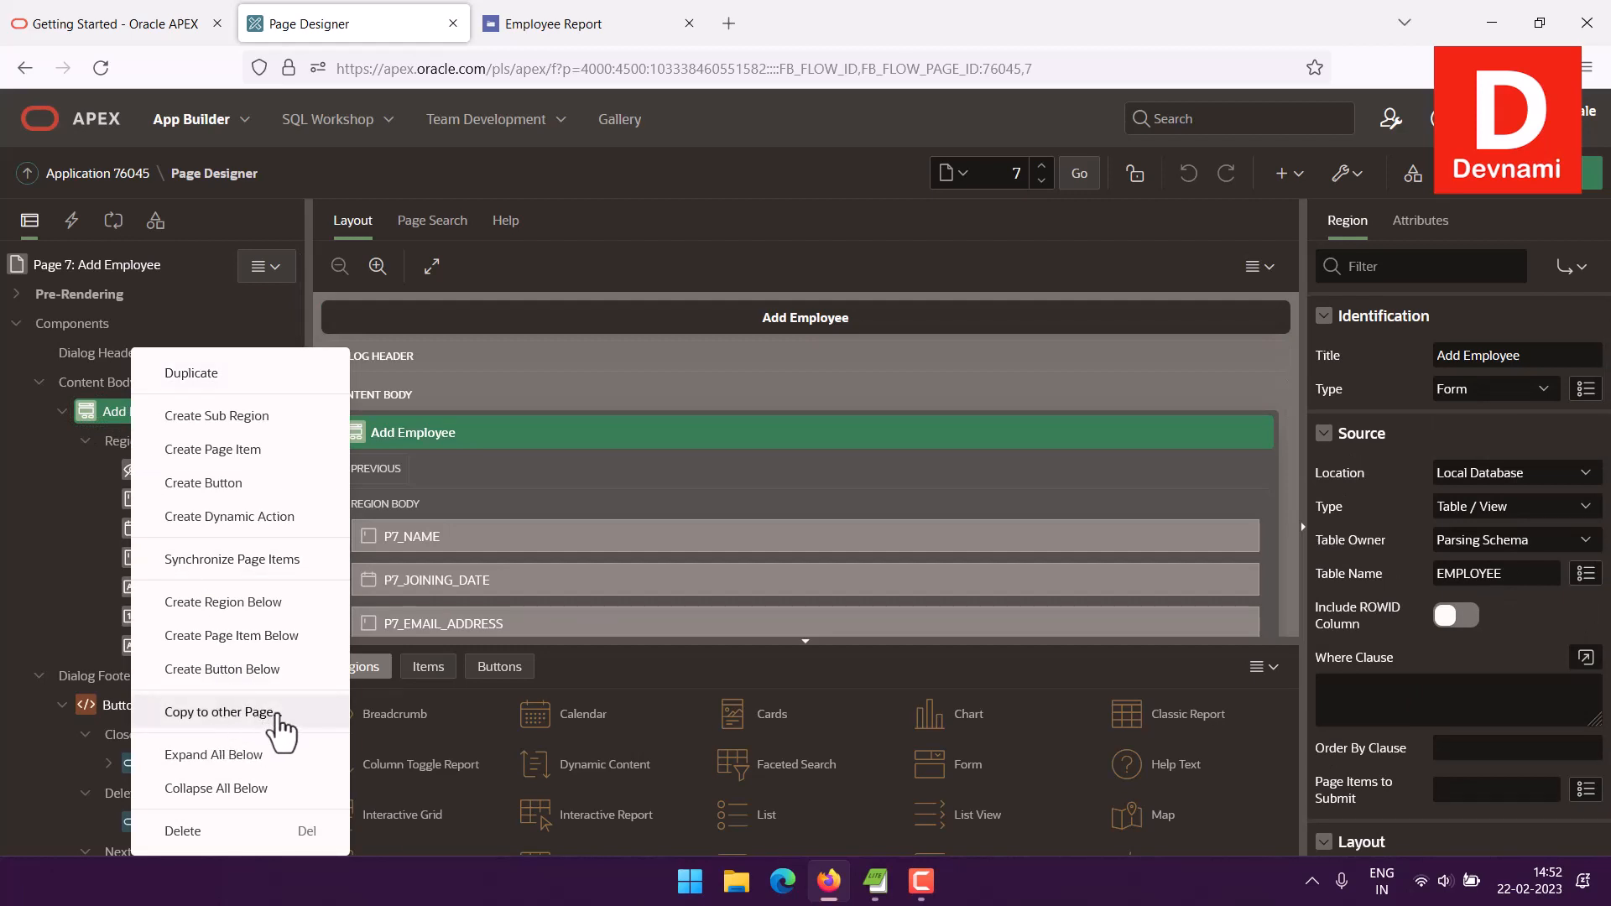
pyautogui.click(275, 714)
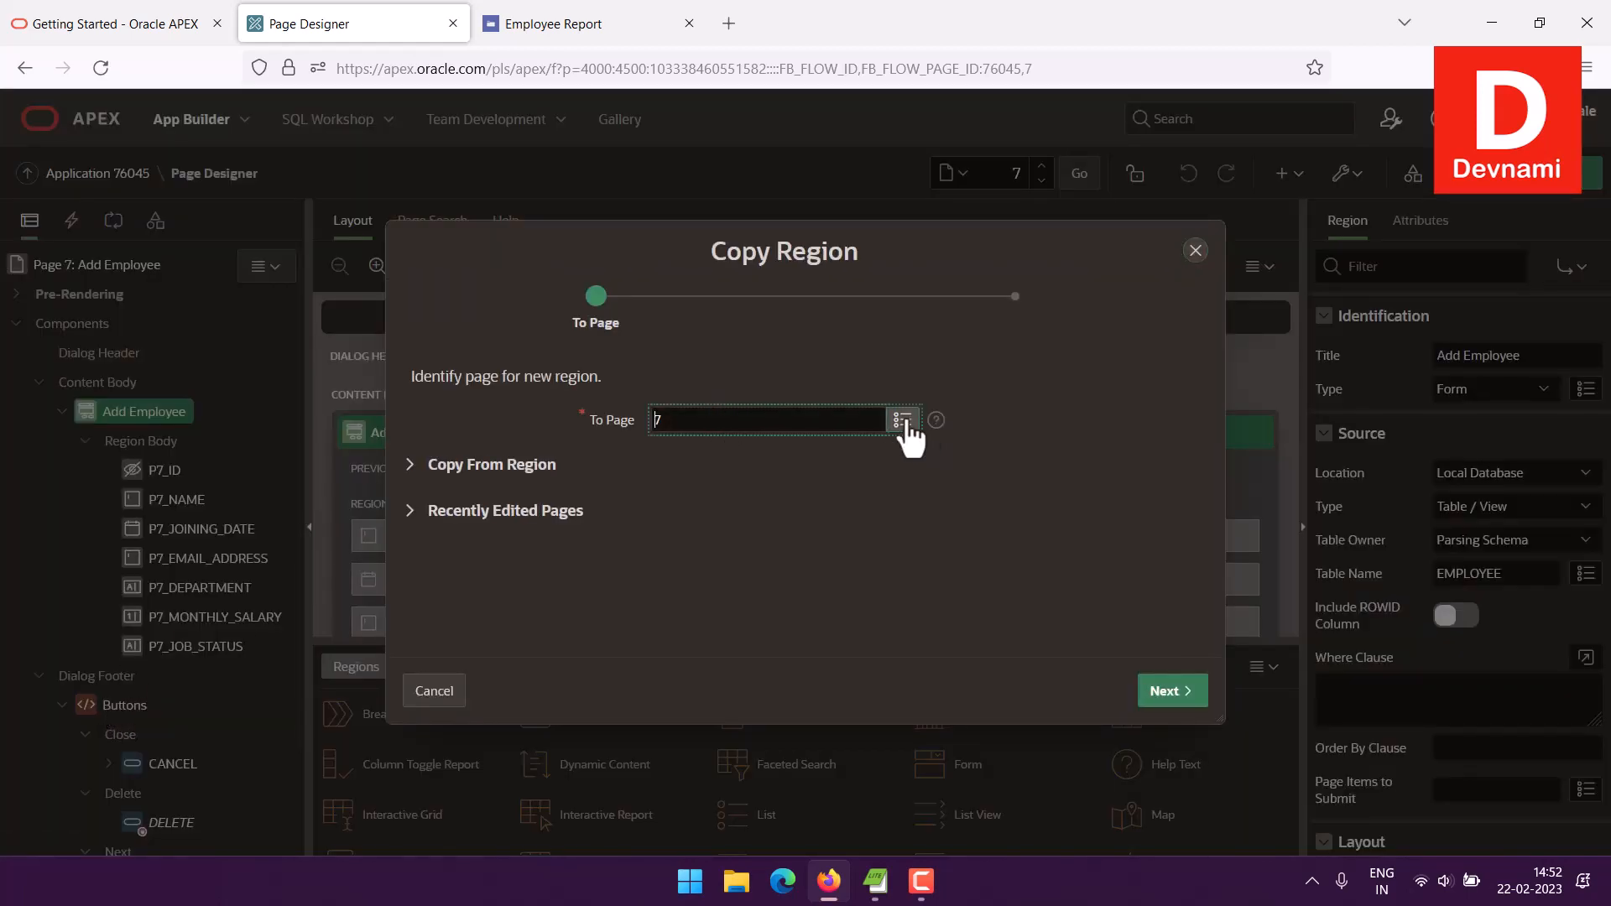
pyautogui.click(903, 419)
pyautogui.scroll(-1, 1030, 502)
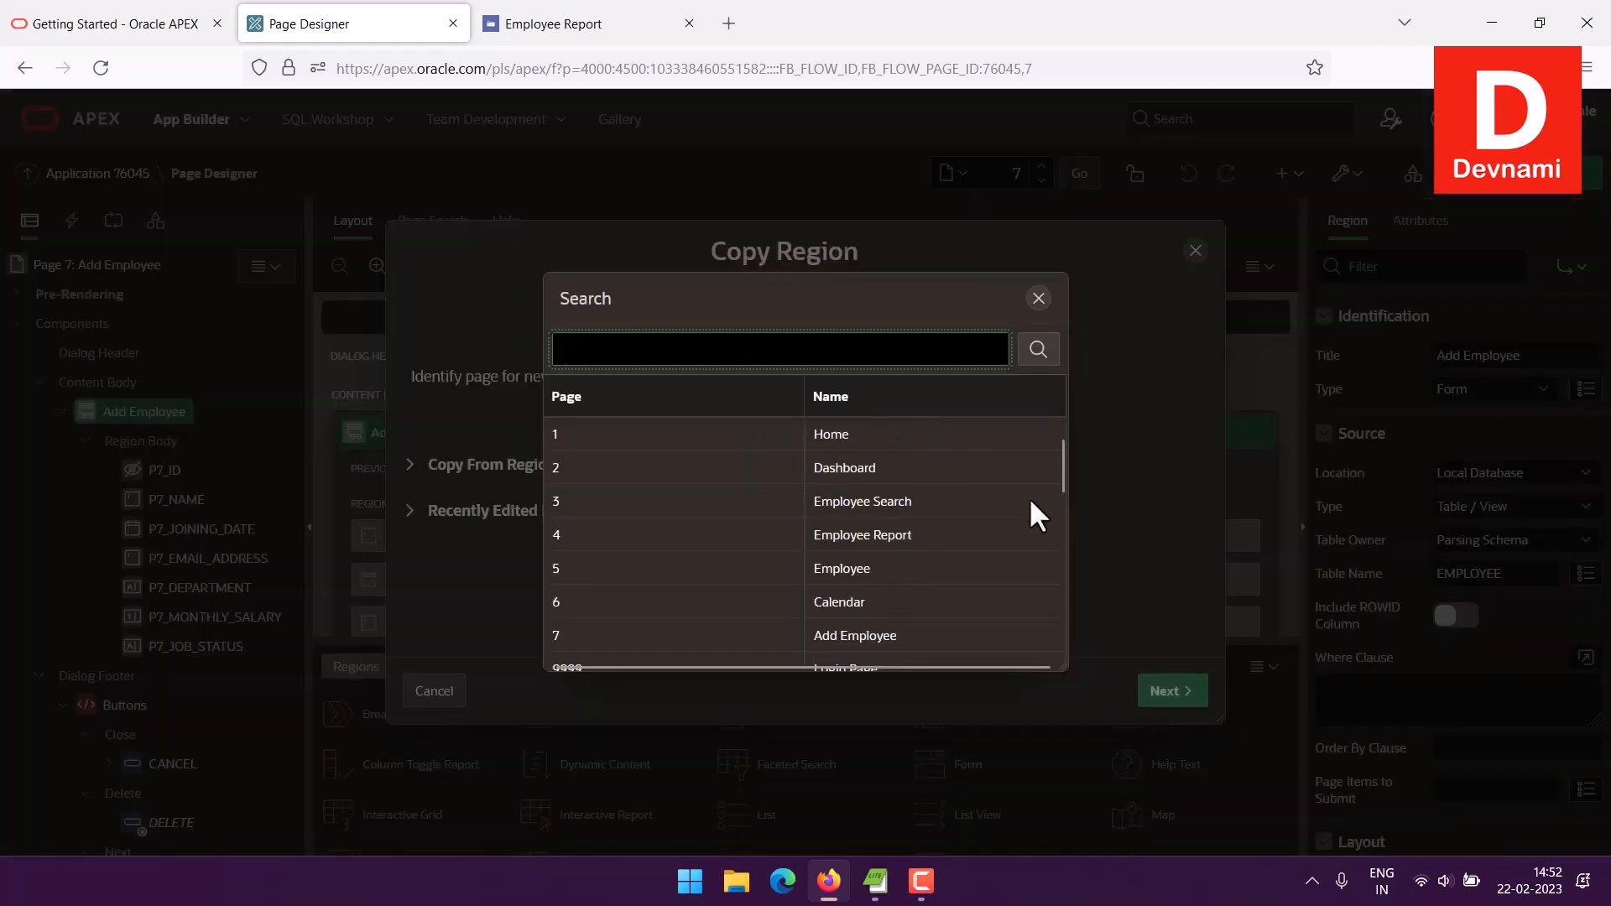
pyautogui.scroll(-10, 1031, 502)
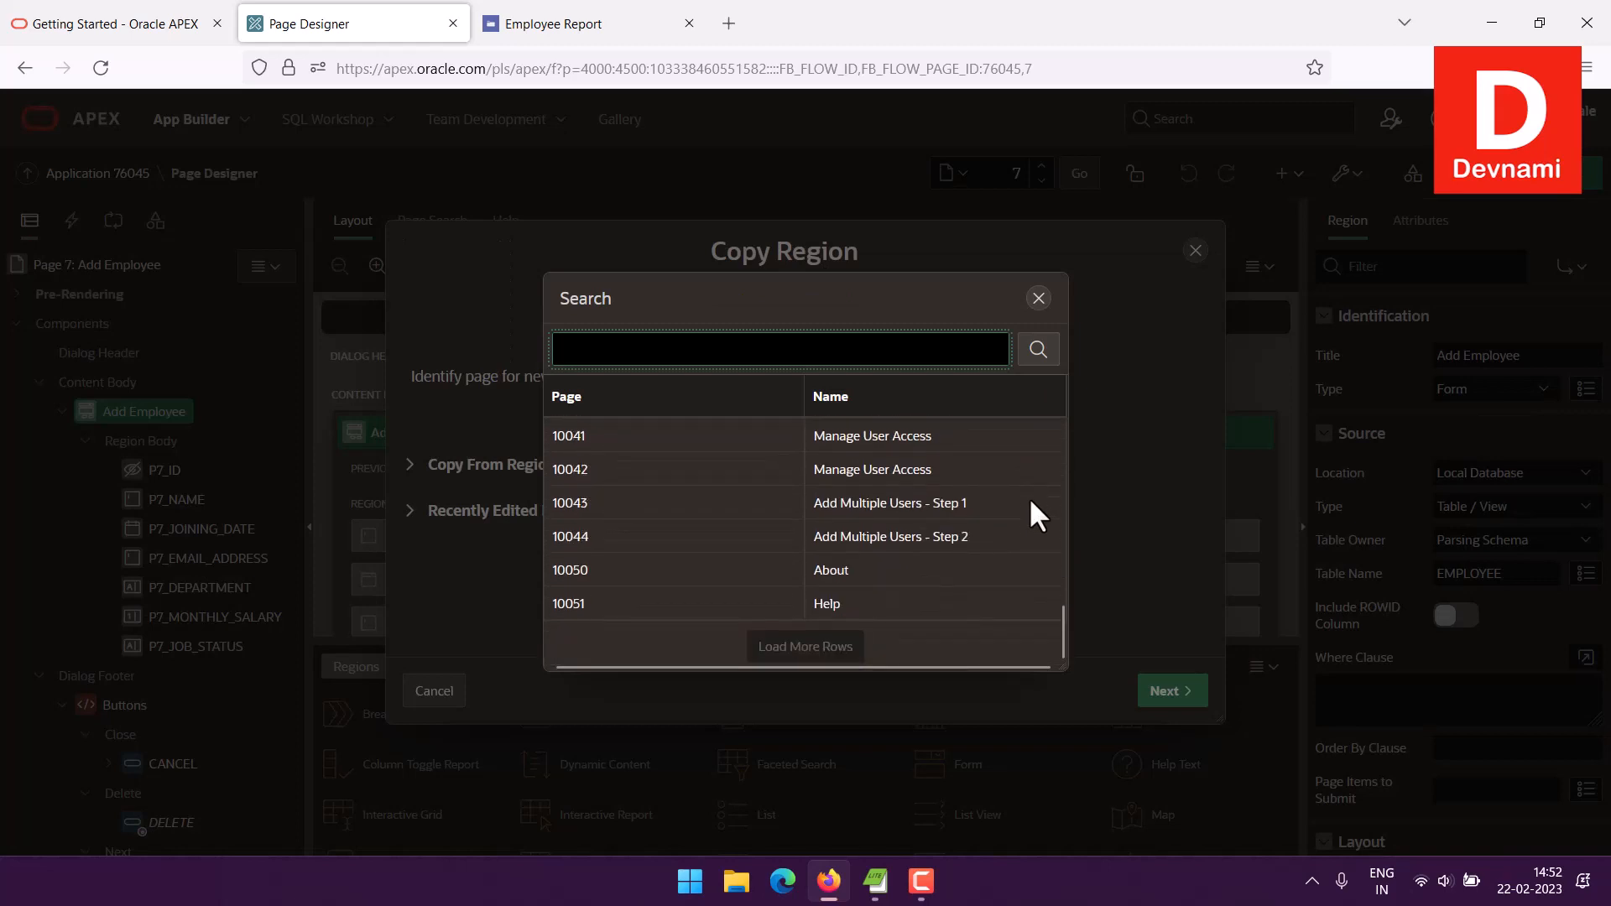
pyautogui.scroll(10, 1029, 497)
pyautogui.click(1038, 297)
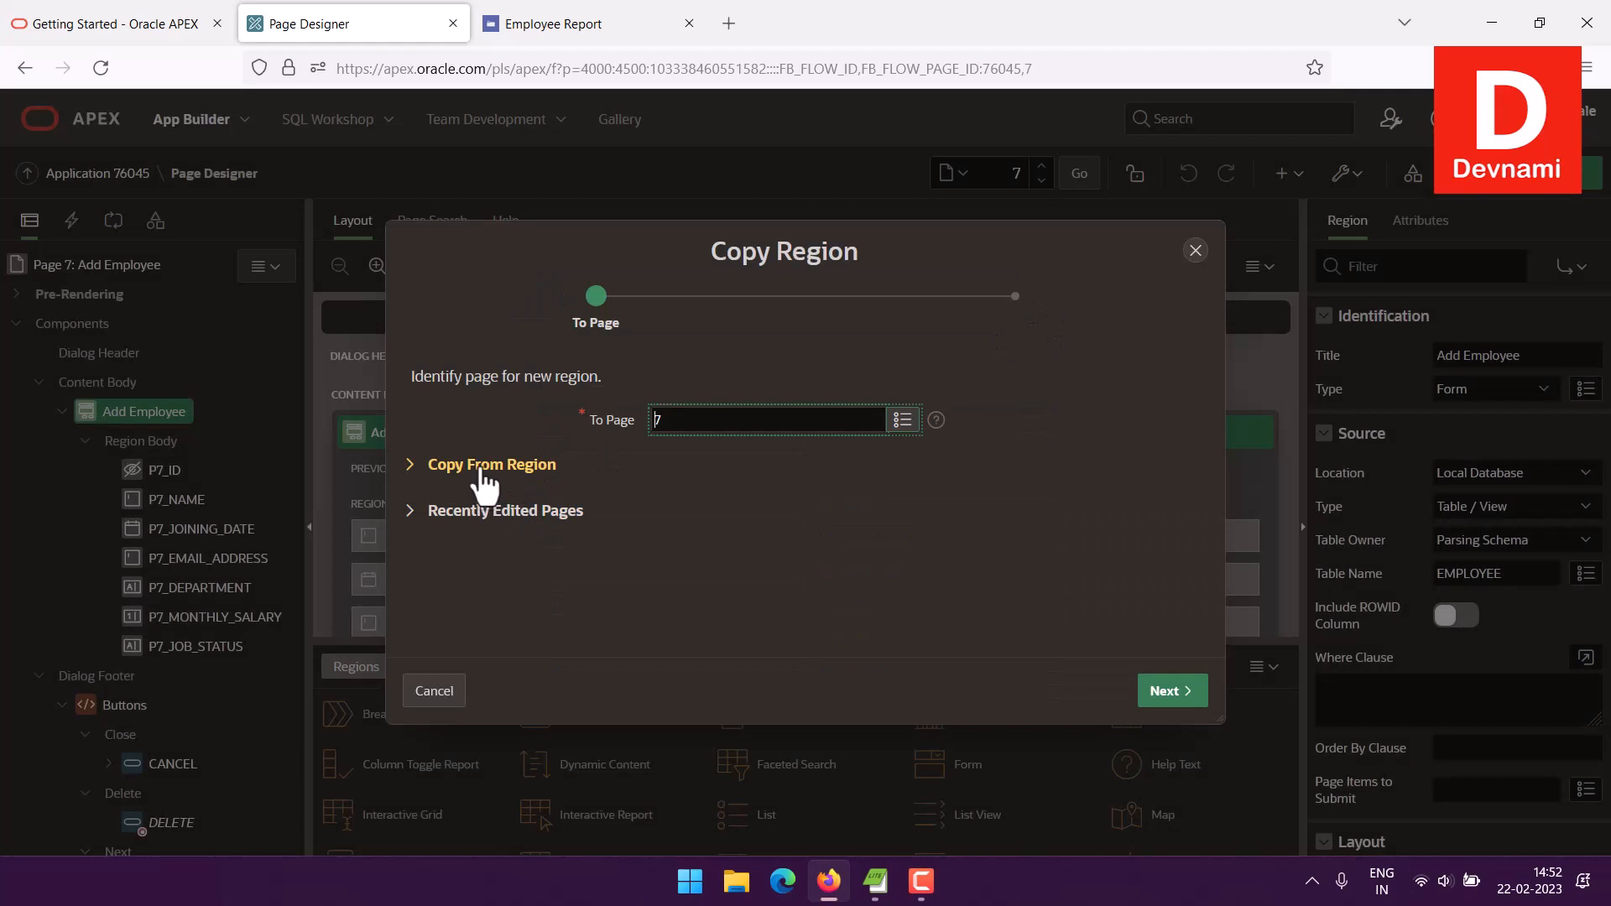
pyautogui.click(709, 420)
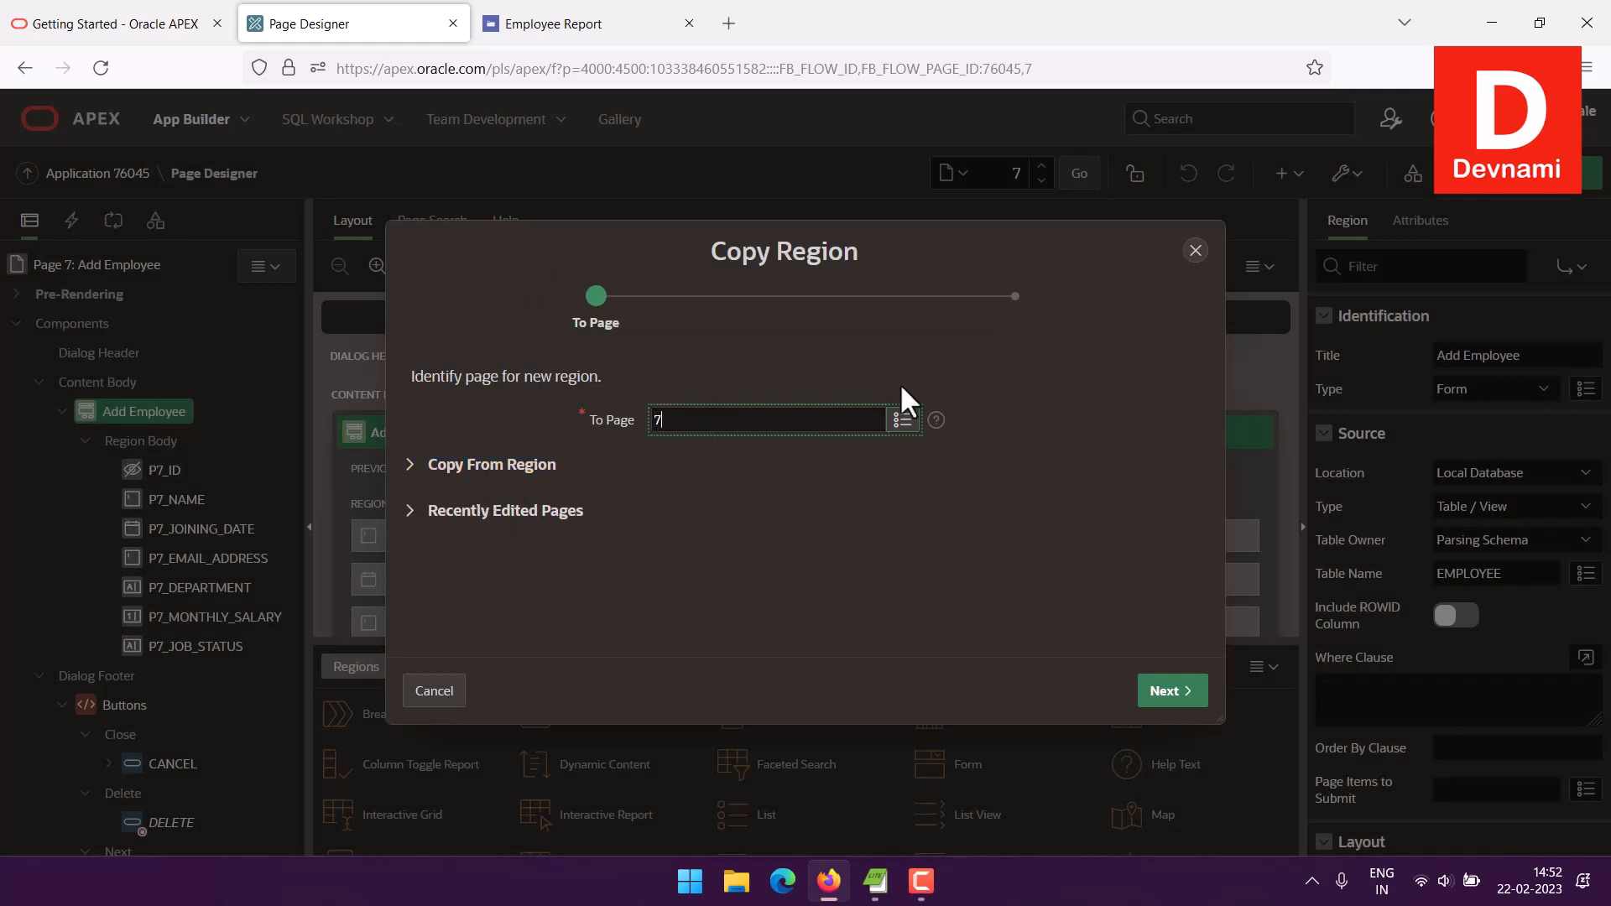
pyautogui.click(1195, 250)
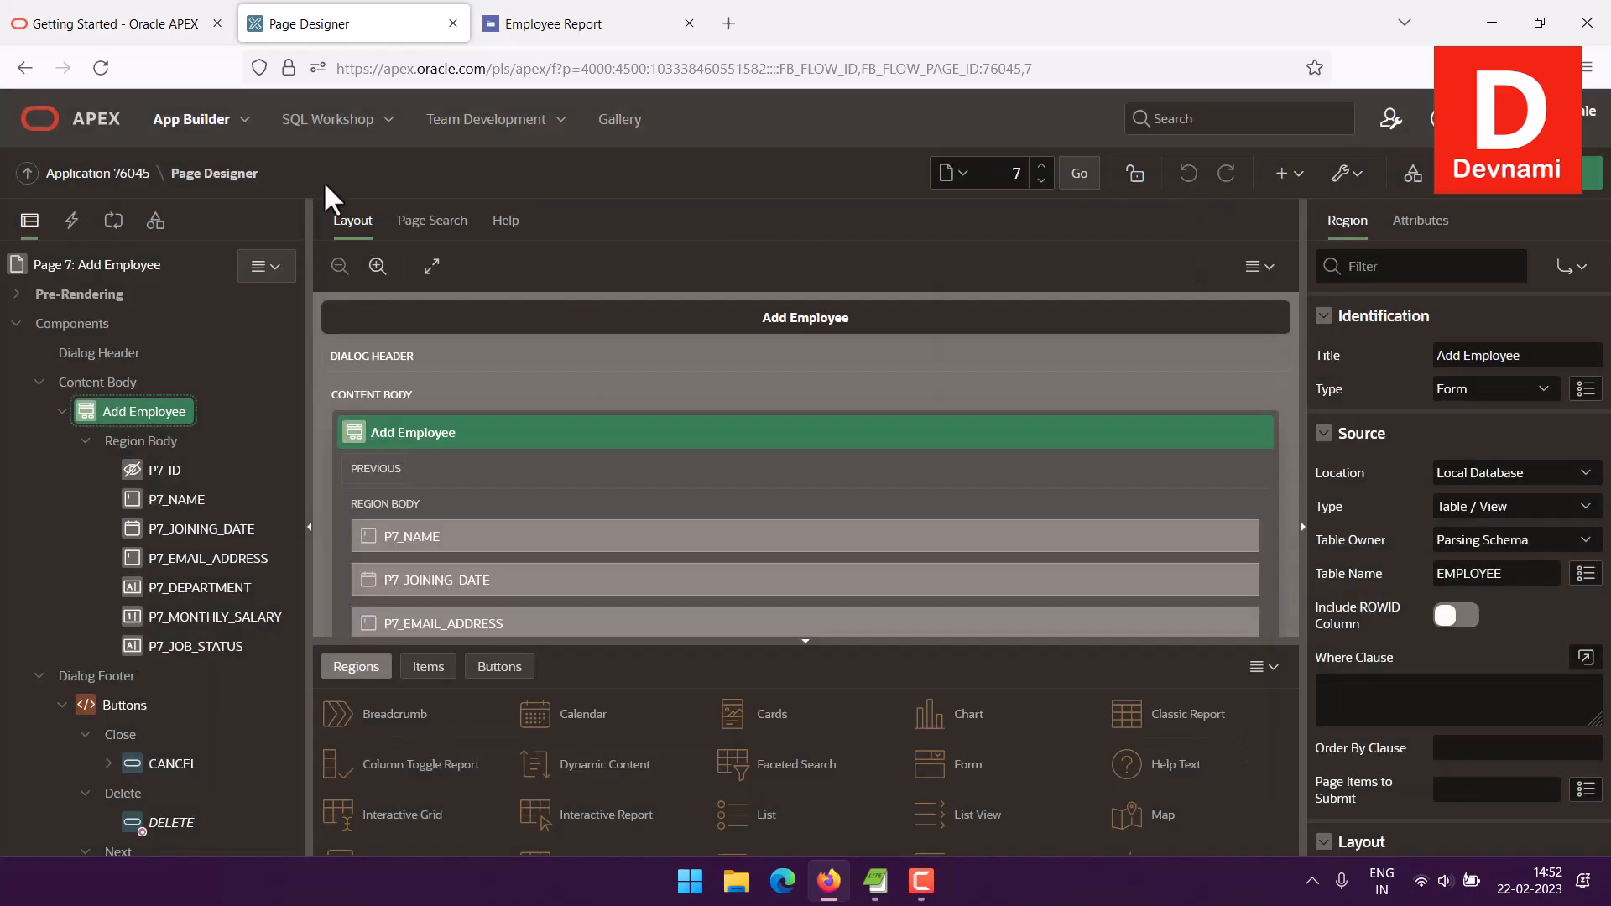
# Step: Return to the application home page, reopen page 7, Add Employee, and permanently delete it
pyautogui.click(126, 173)
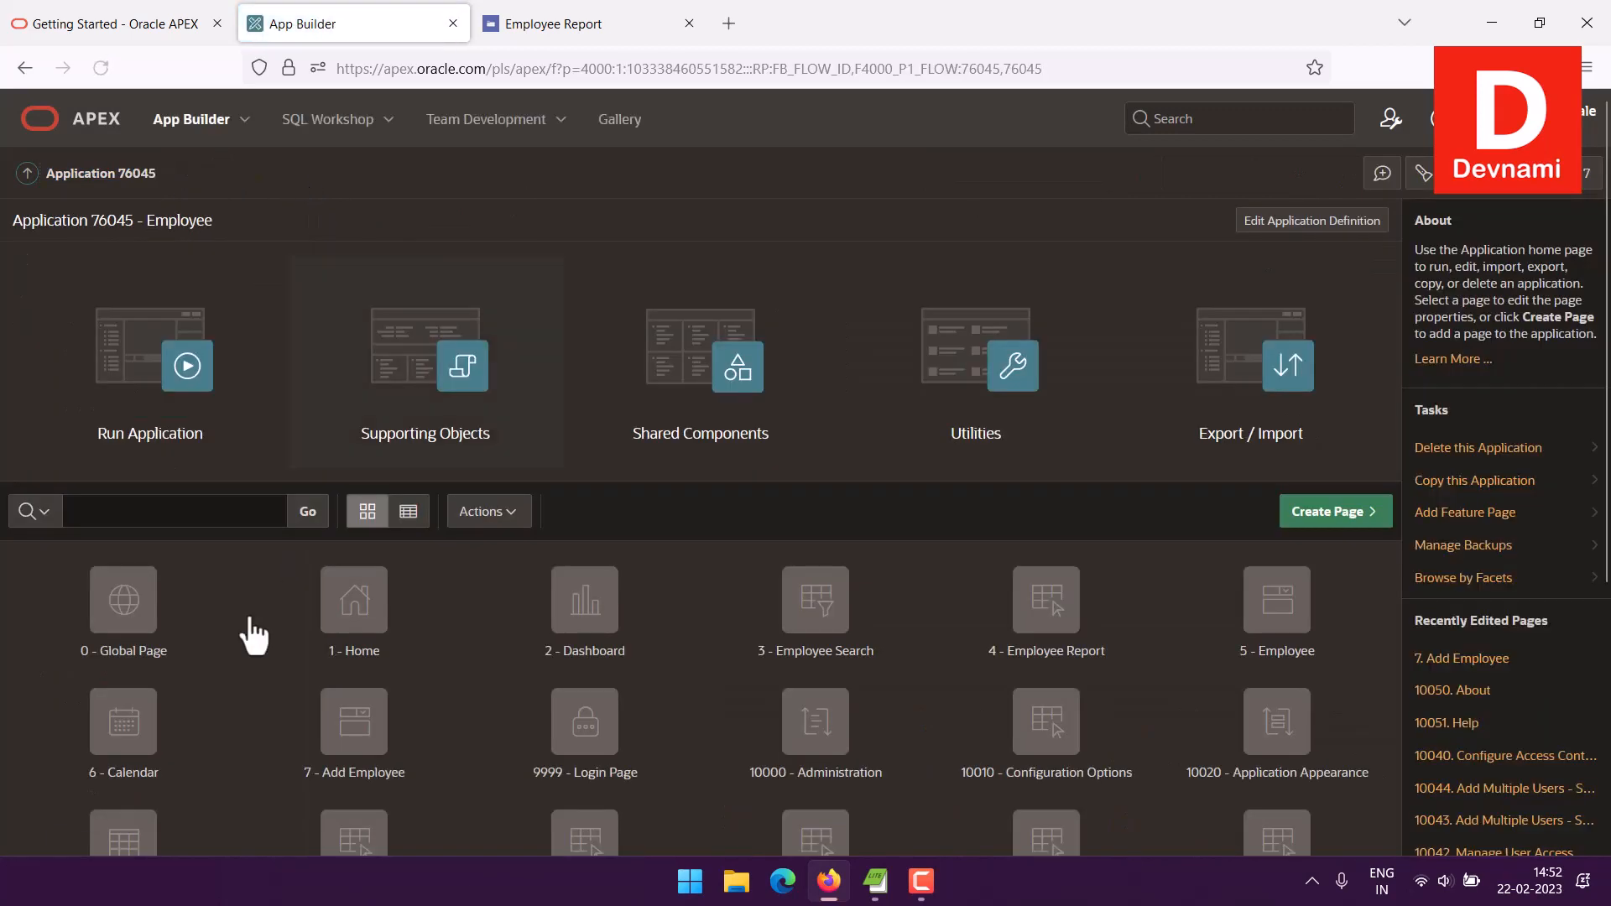
pyautogui.click(350, 771)
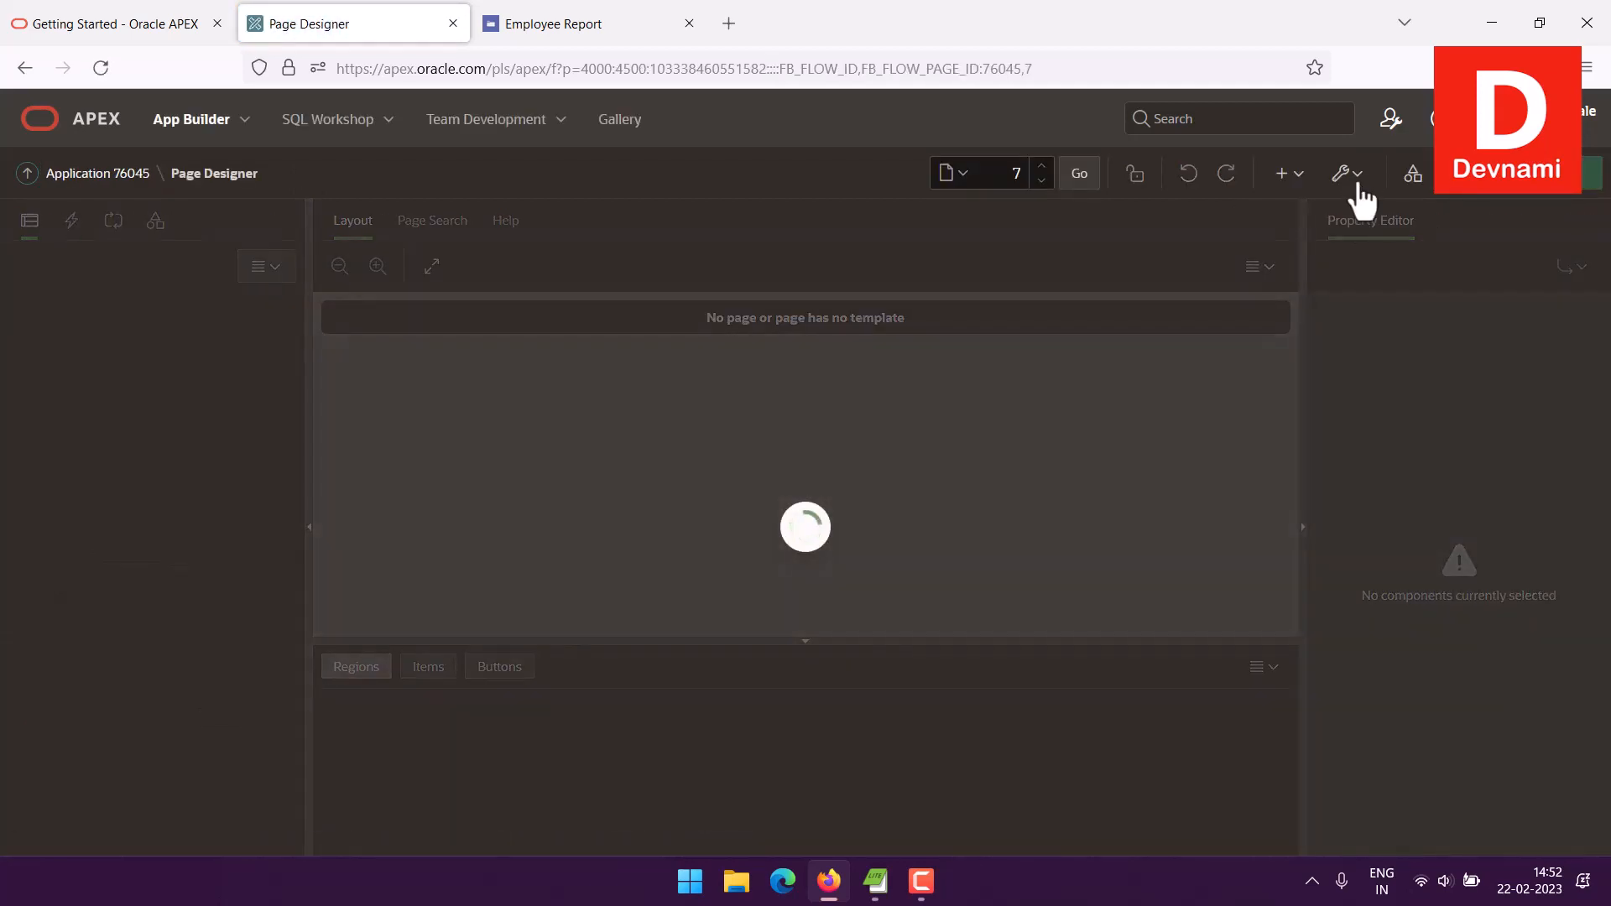
pyautogui.click(1352, 176)
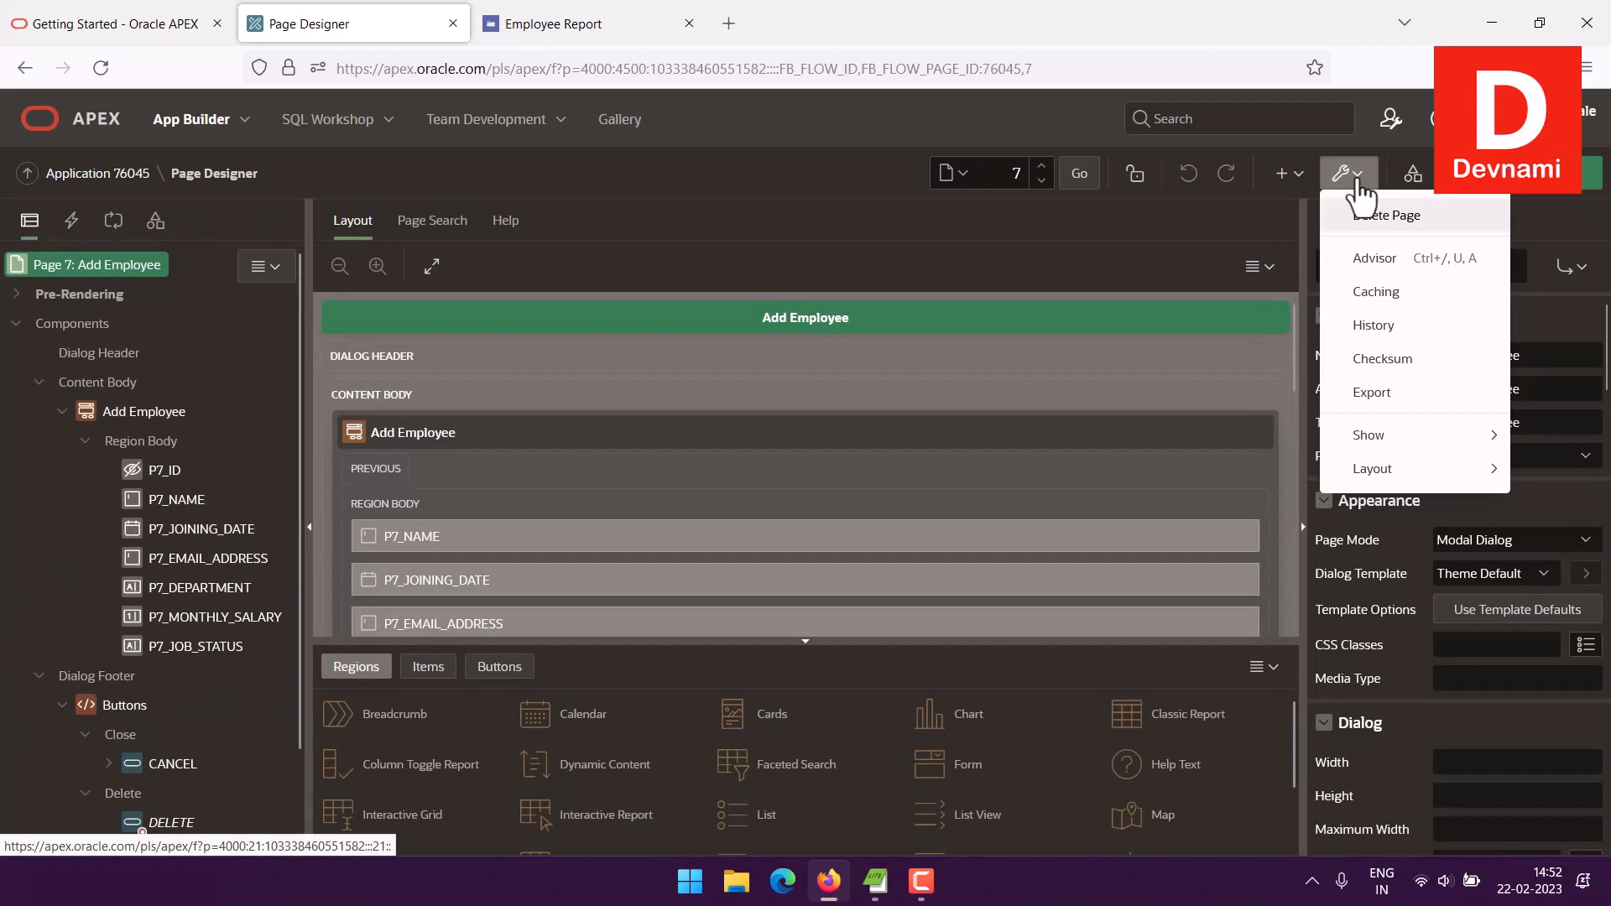
pyautogui.click(1359, 219)
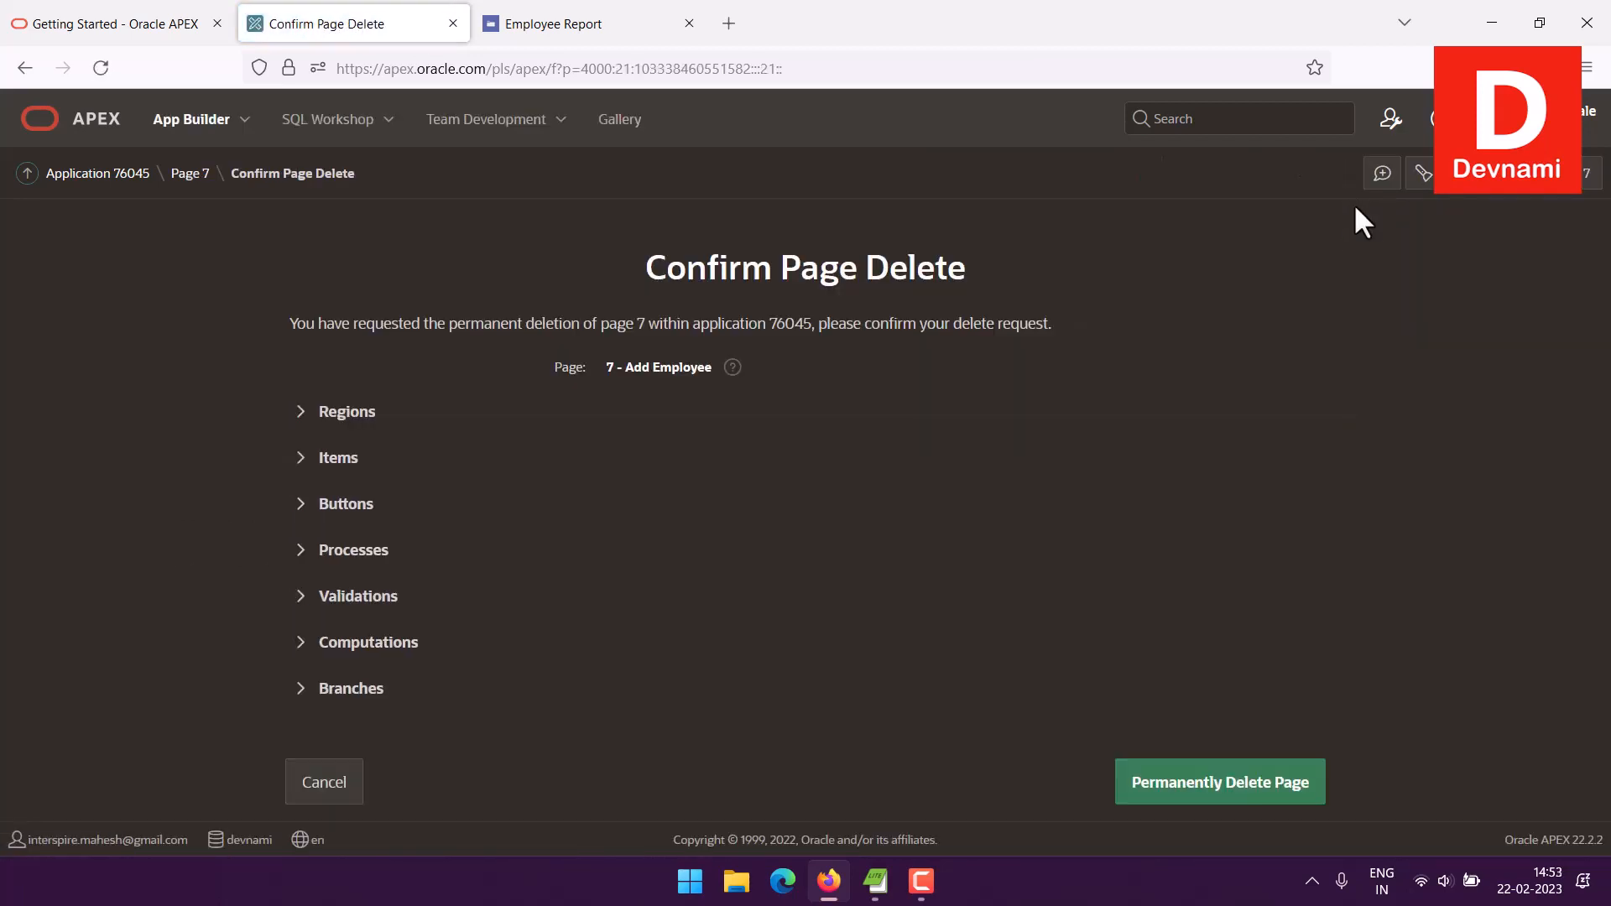
pyautogui.click(1222, 793)
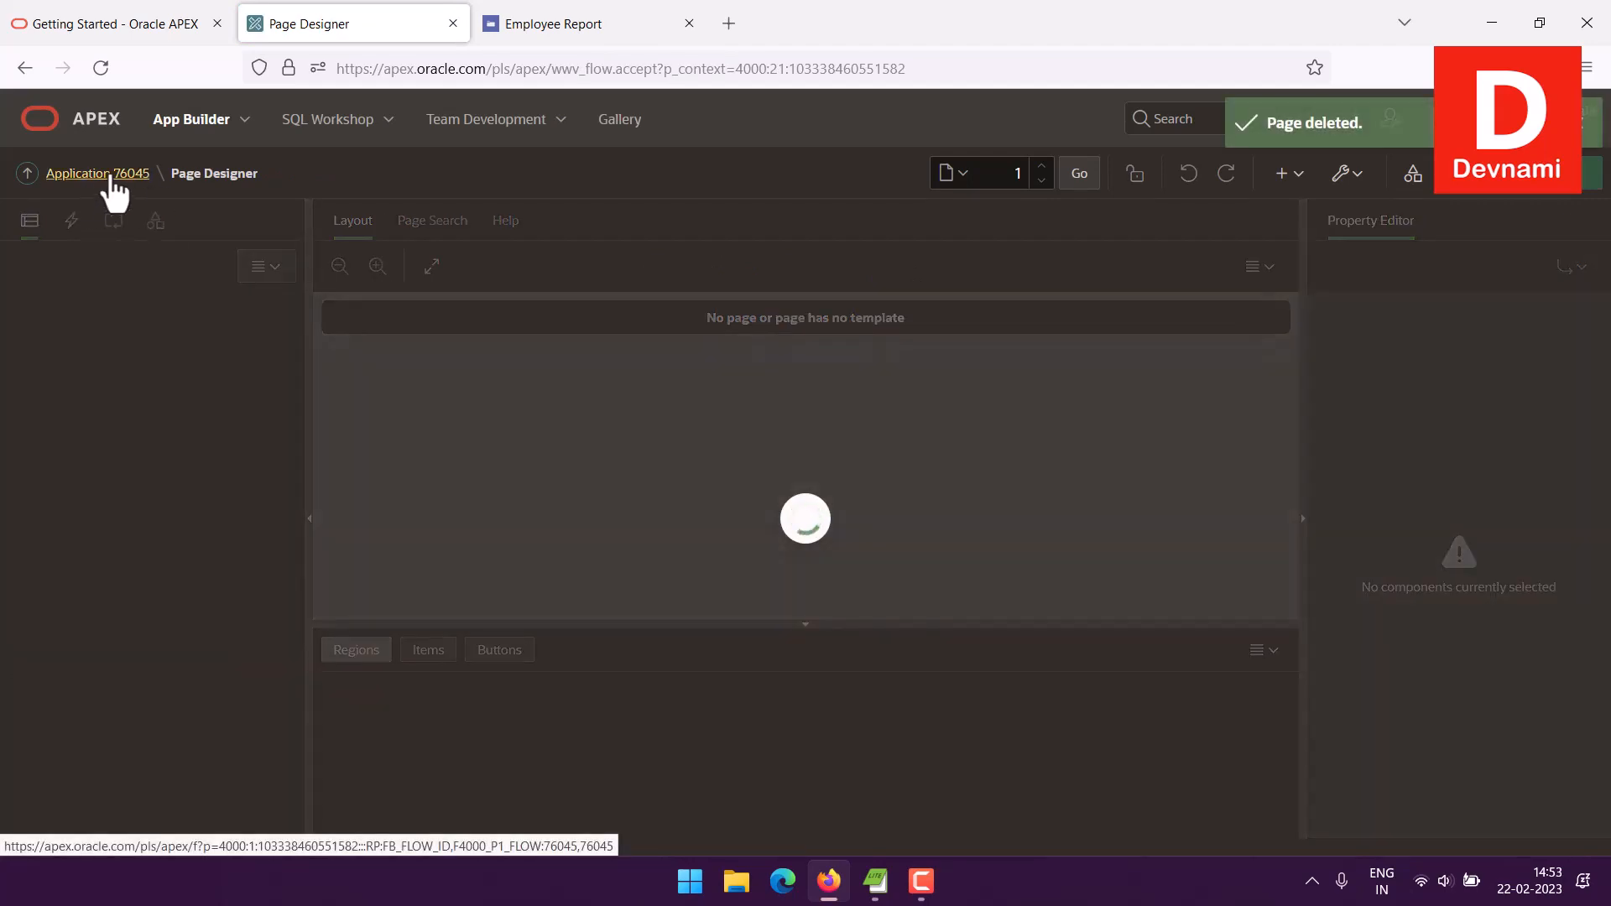
# Step: Start a new Form page from the application home page and name it Add Employee, keeping the Normal page mode
pyautogui.click(112, 174)
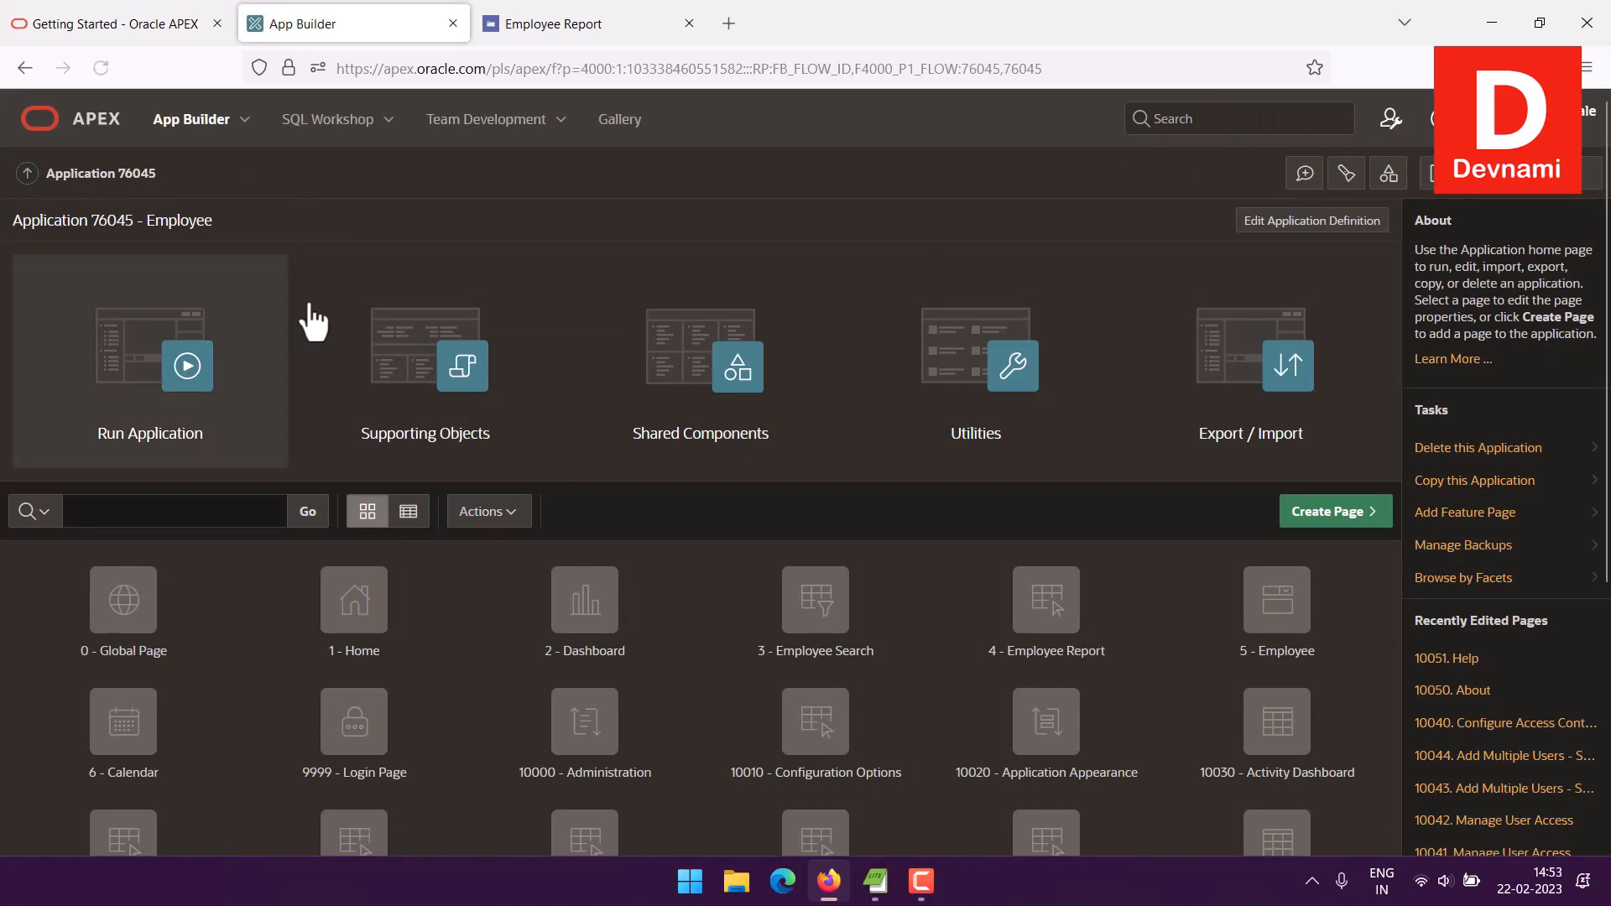
pyautogui.click(1333, 514)
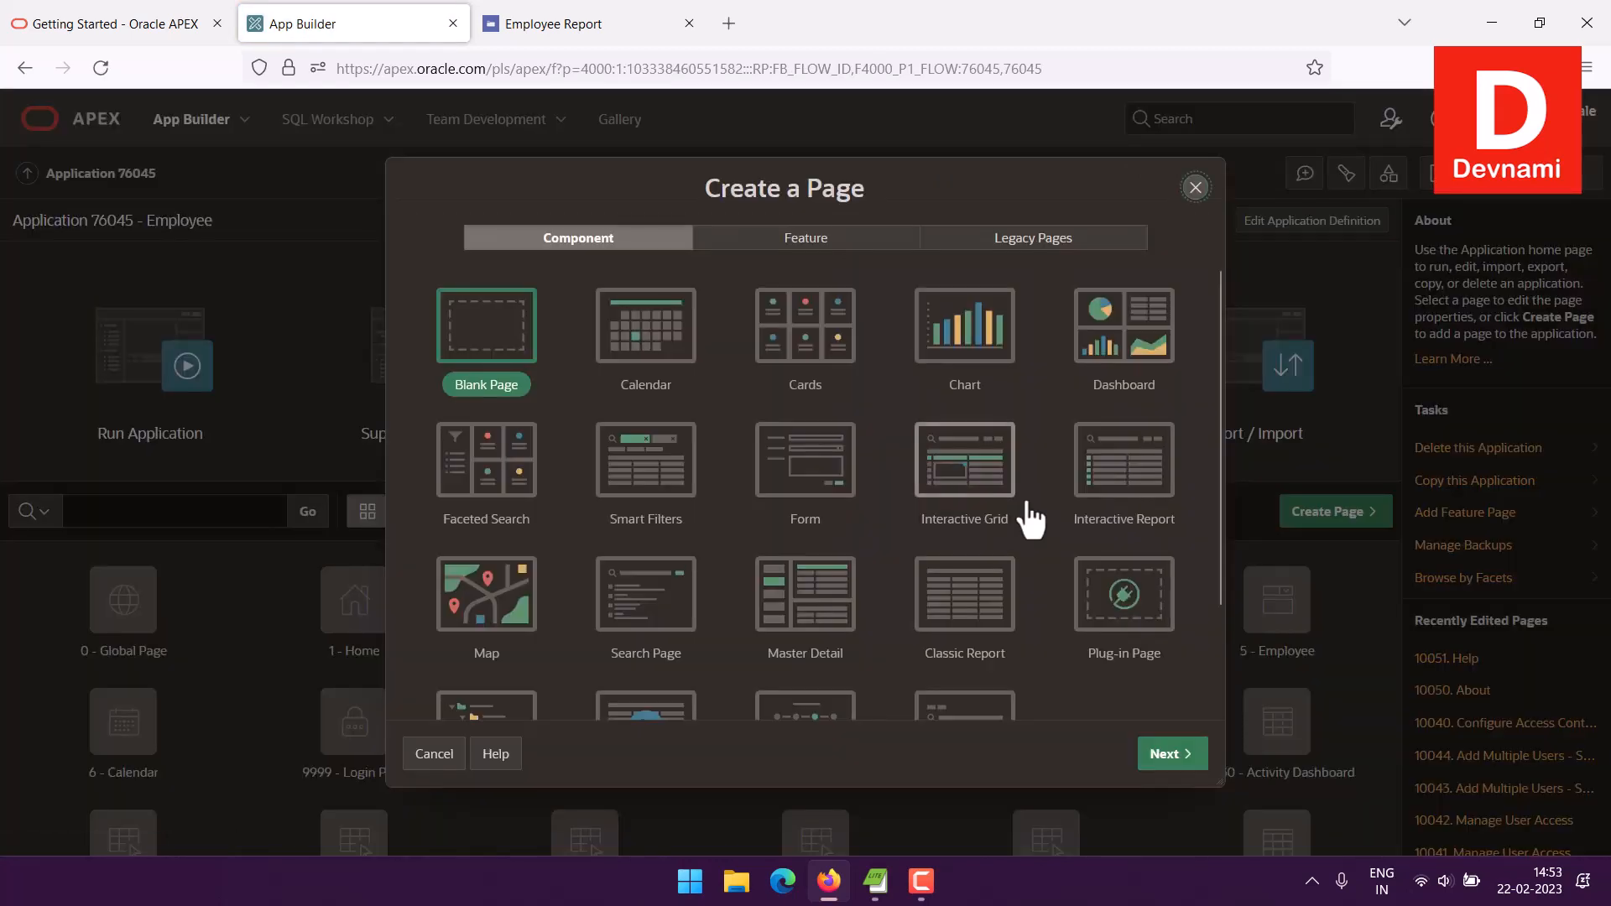
pyautogui.click(821, 499)
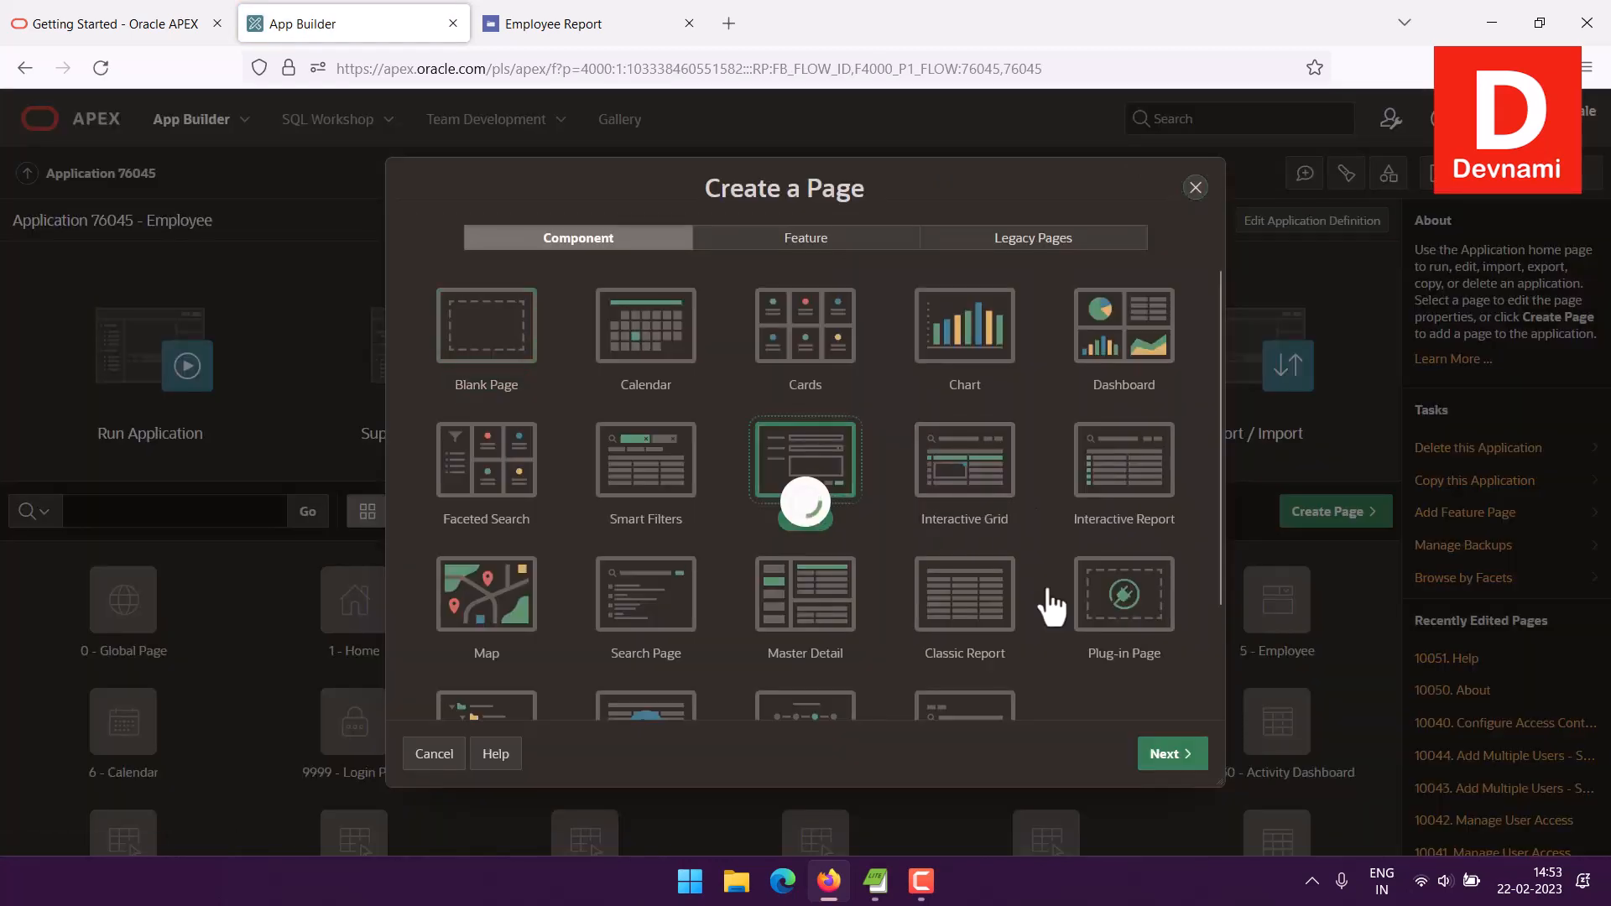
pyautogui.click(1173, 753)
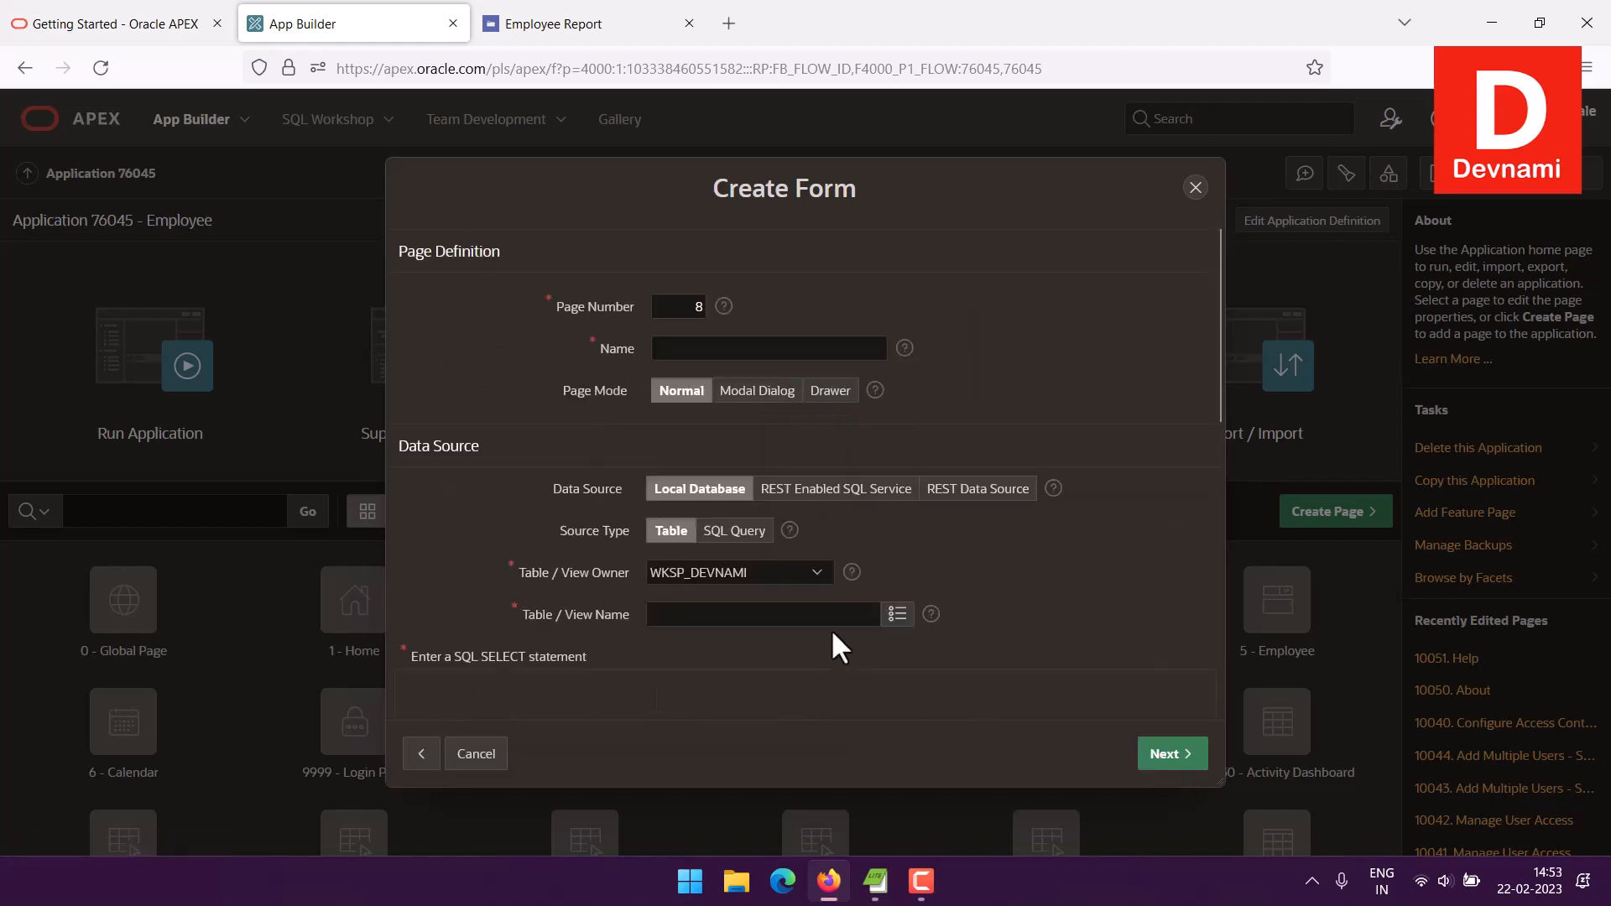
pyautogui.click(661, 351)
pyautogui.write('A')
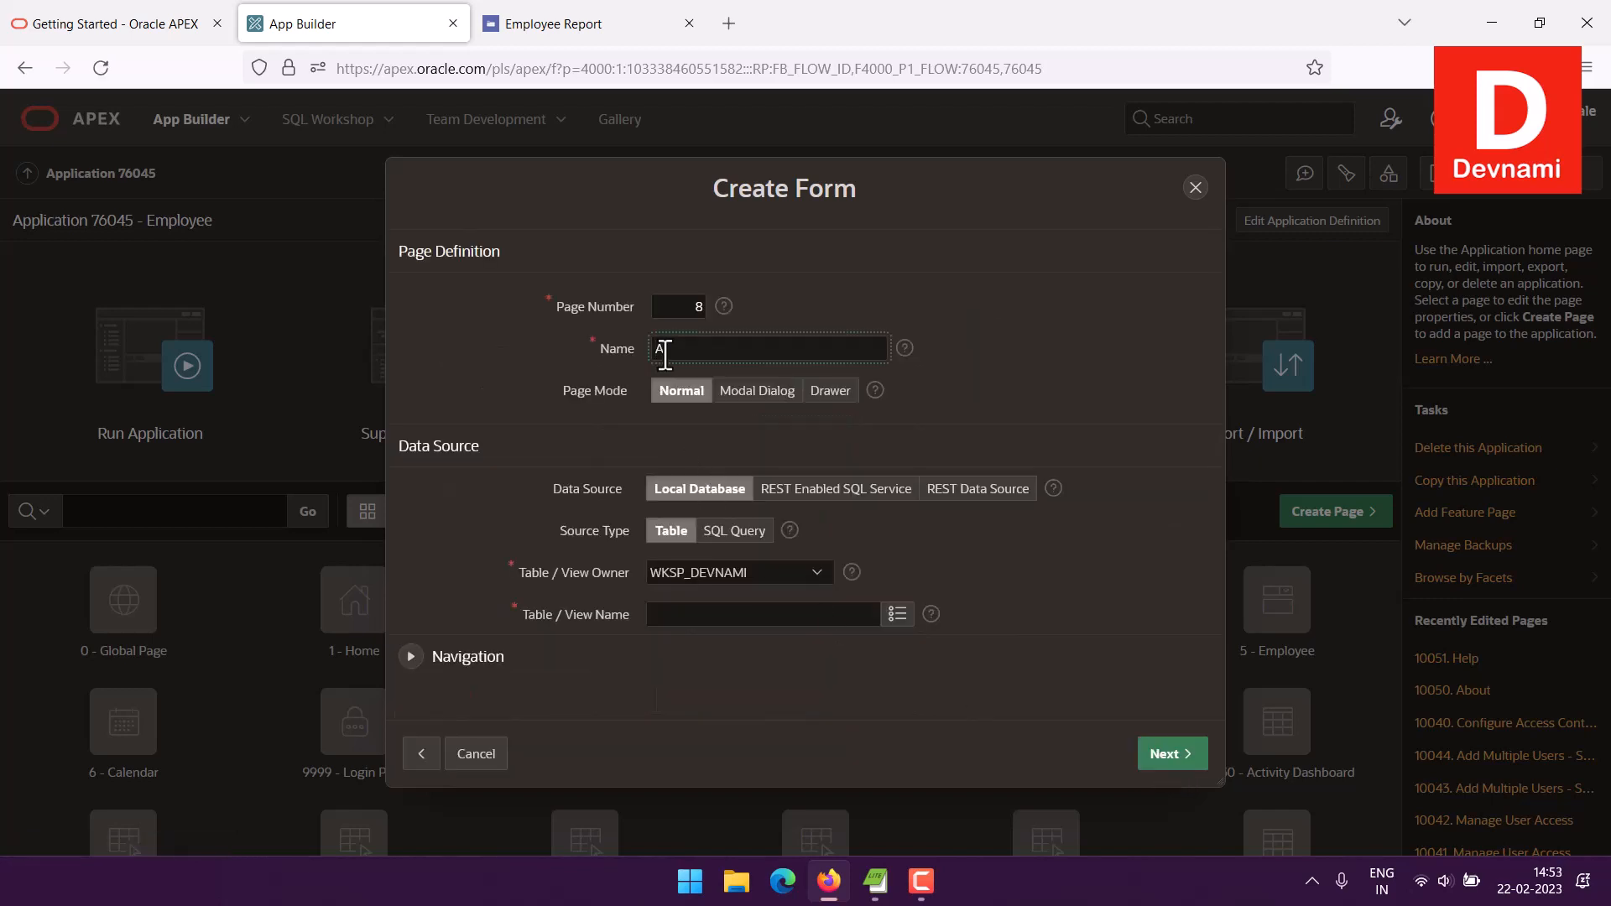
pyautogui.write('dd Employee')
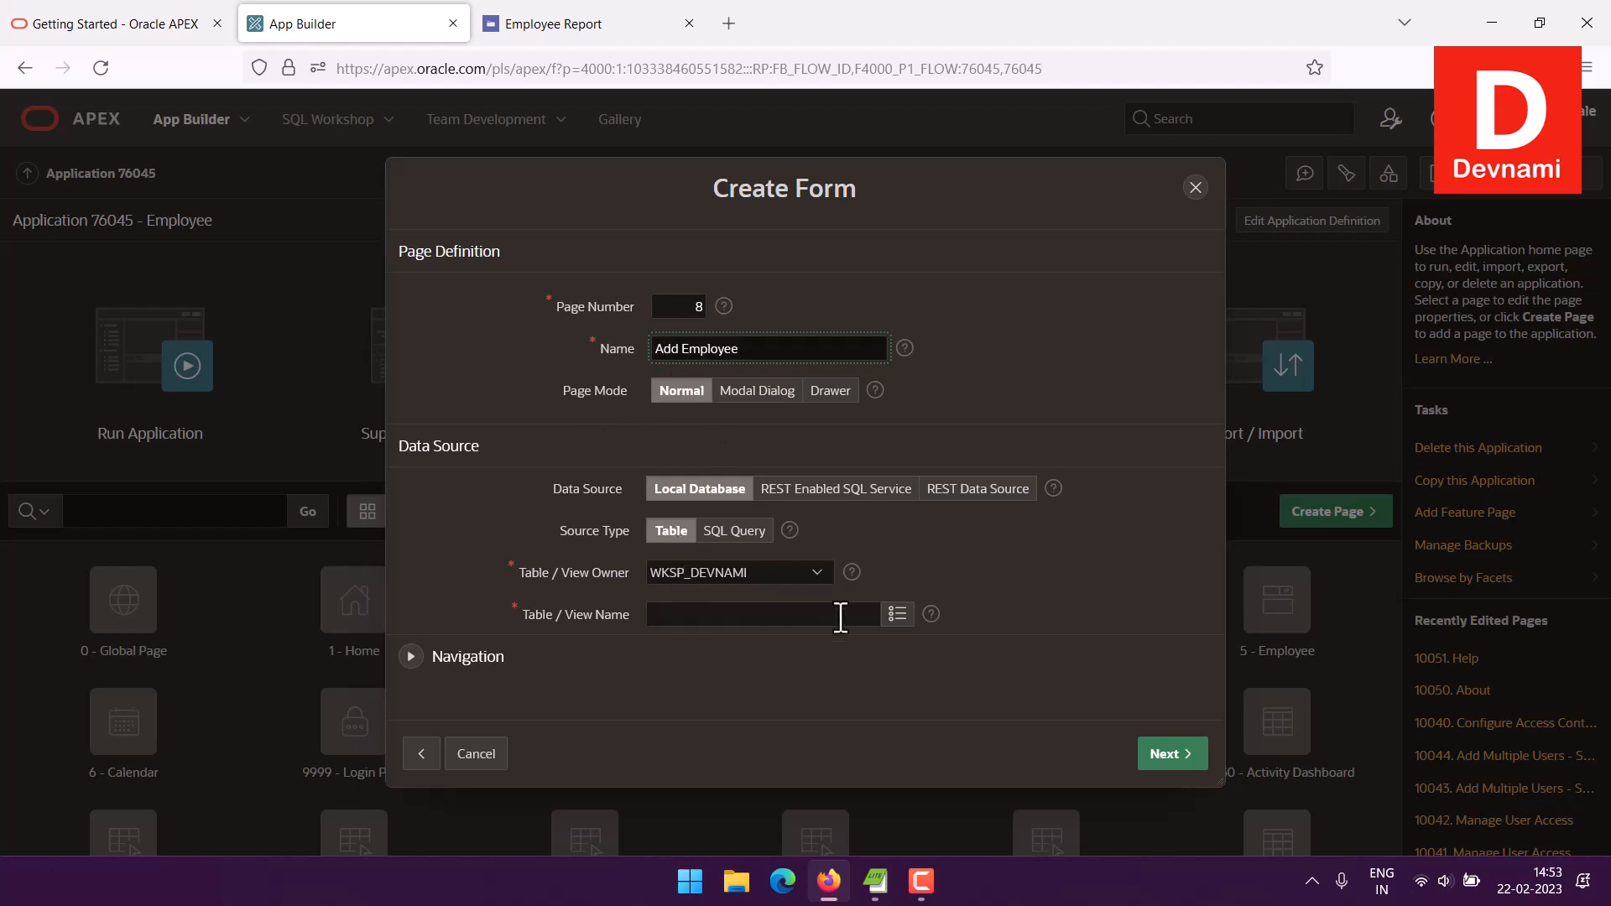
# Step: Use the EMPLOYEE table as the form's source, keep ID (Number) as the only primary key column, and create the page
pyautogui.click(897, 614)
pyautogui.click(719, 432)
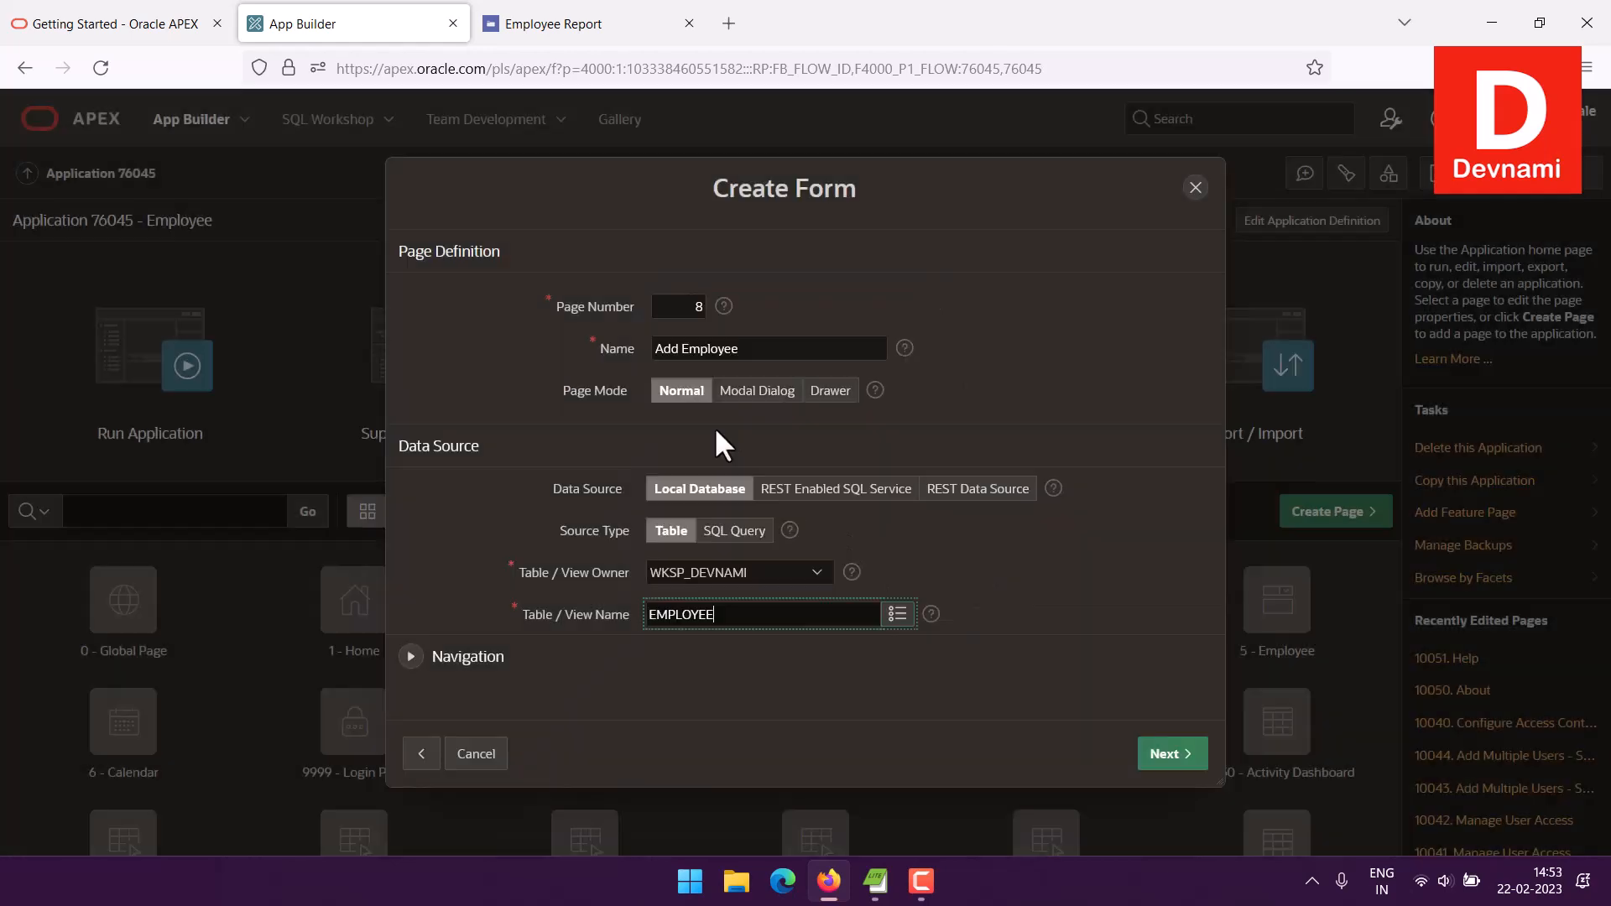
pyautogui.click(1173, 754)
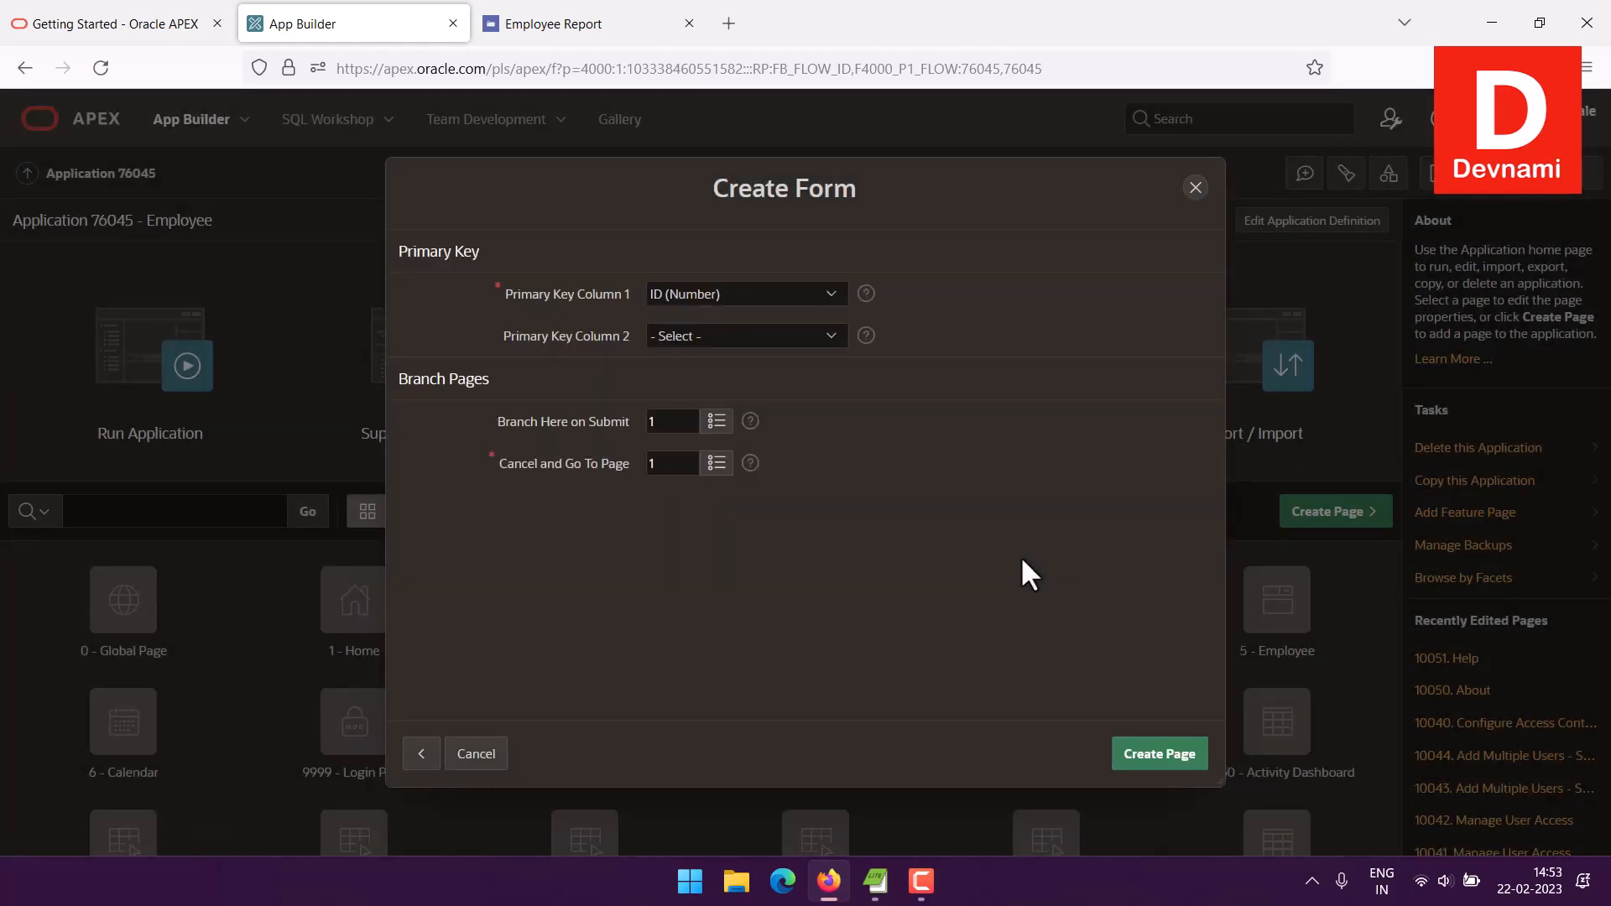
pyautogui.click(703, 335)
pyautogui.click(705, 334)
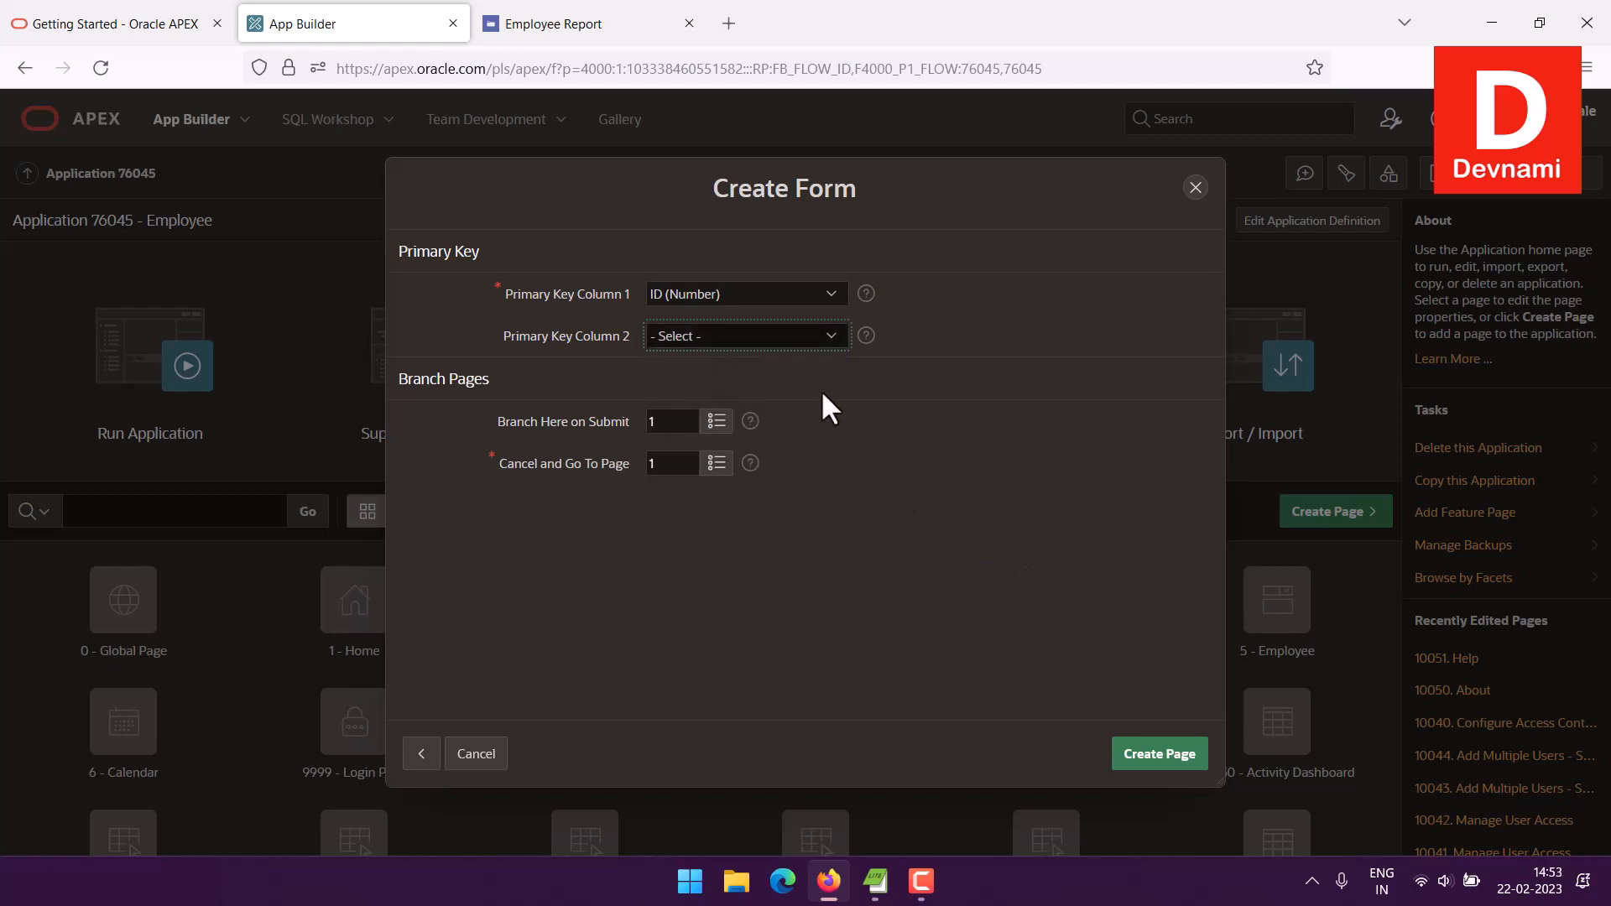
pyautogui.click(1159, 757)
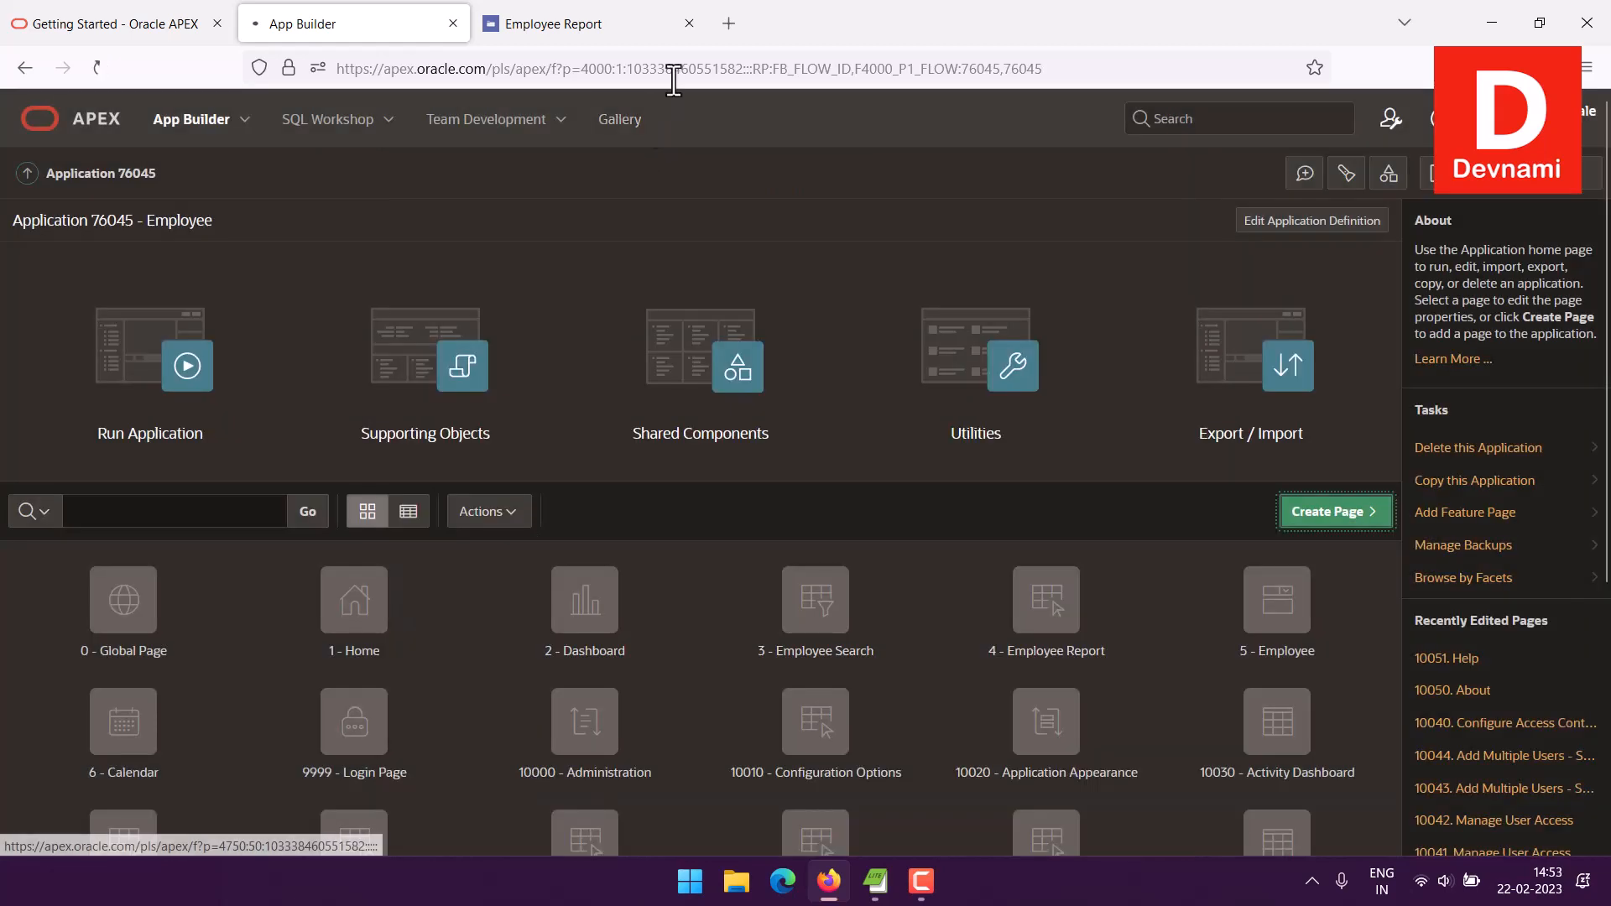
# Step: Close the old application tab, run the Employee application again from its home page and open the Add Employee page
pyautogui.click(688, 23)
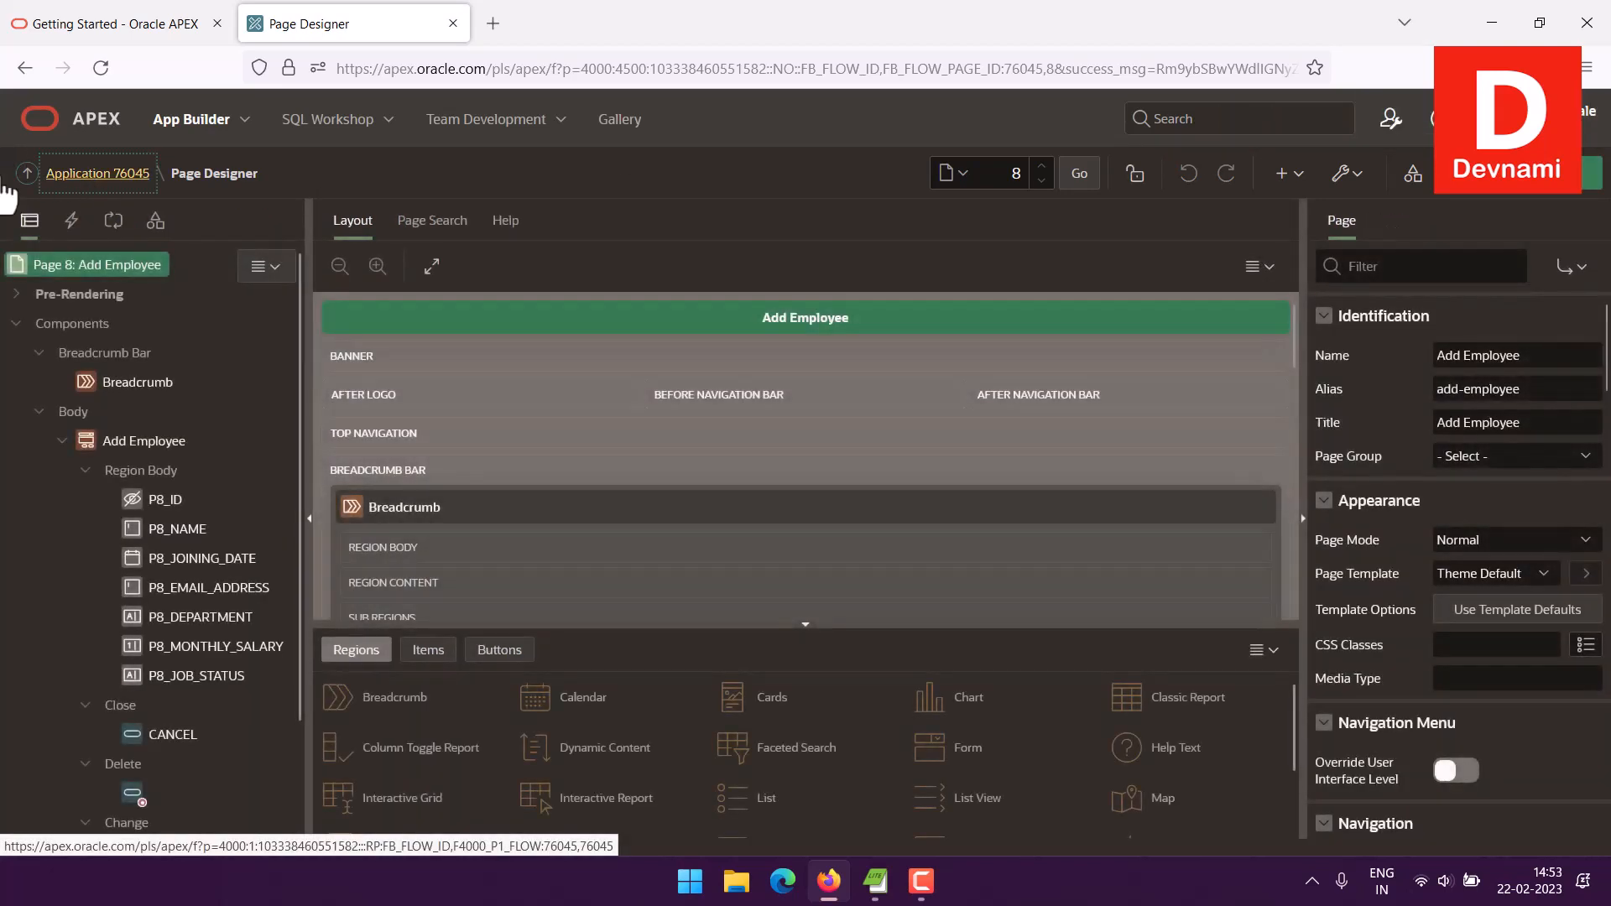
pyautogui.click(50, 173)
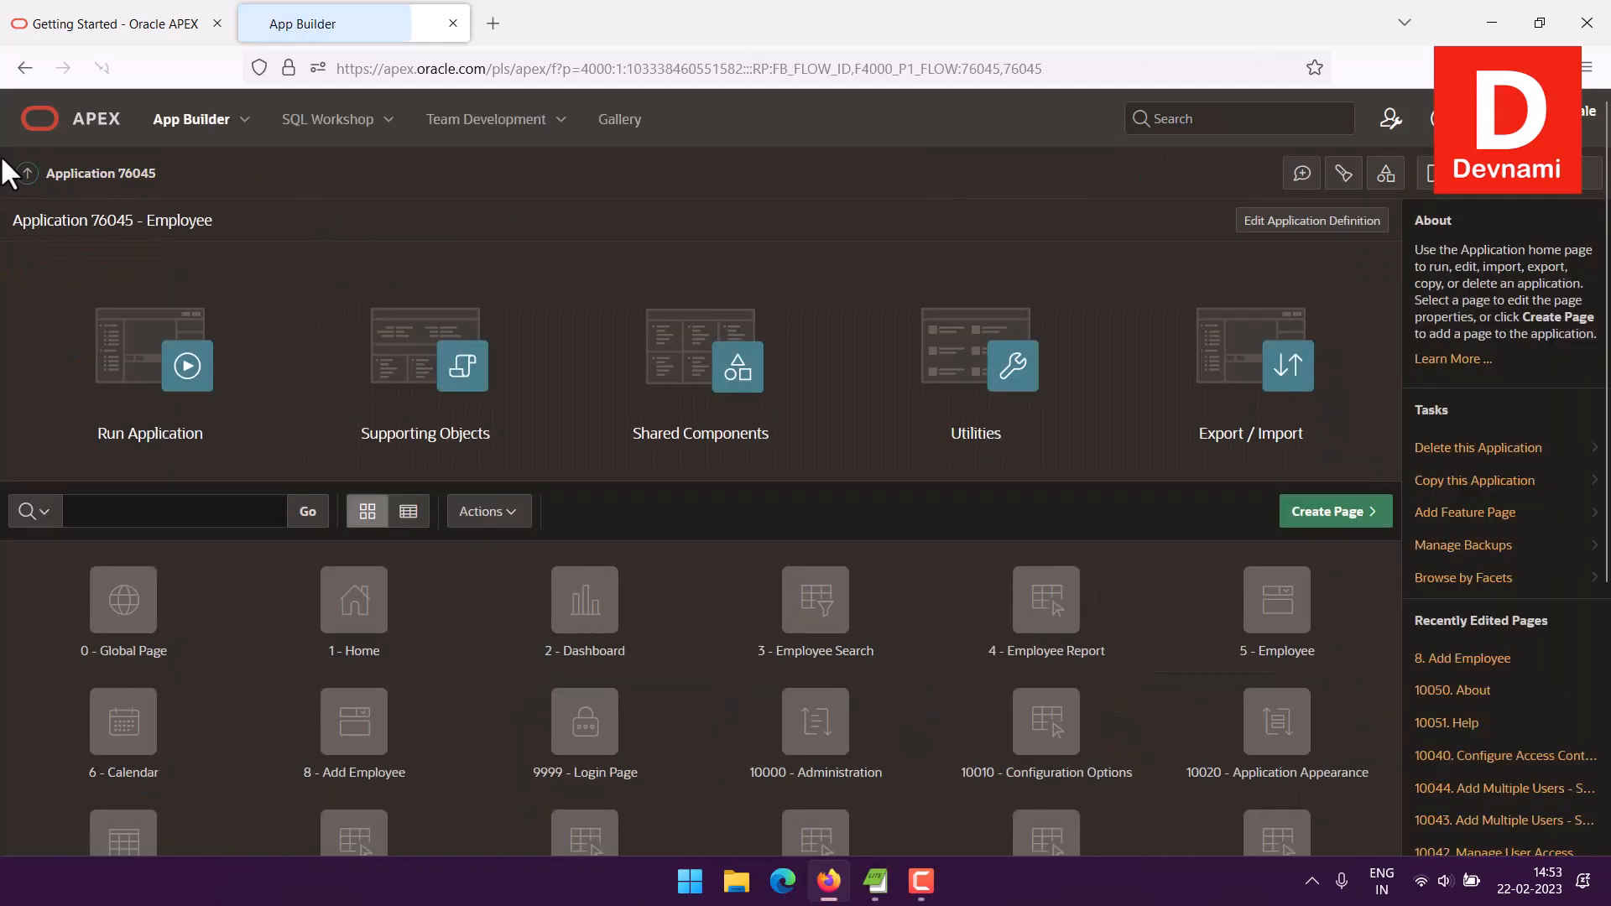
pyautogui.click(2, 352)
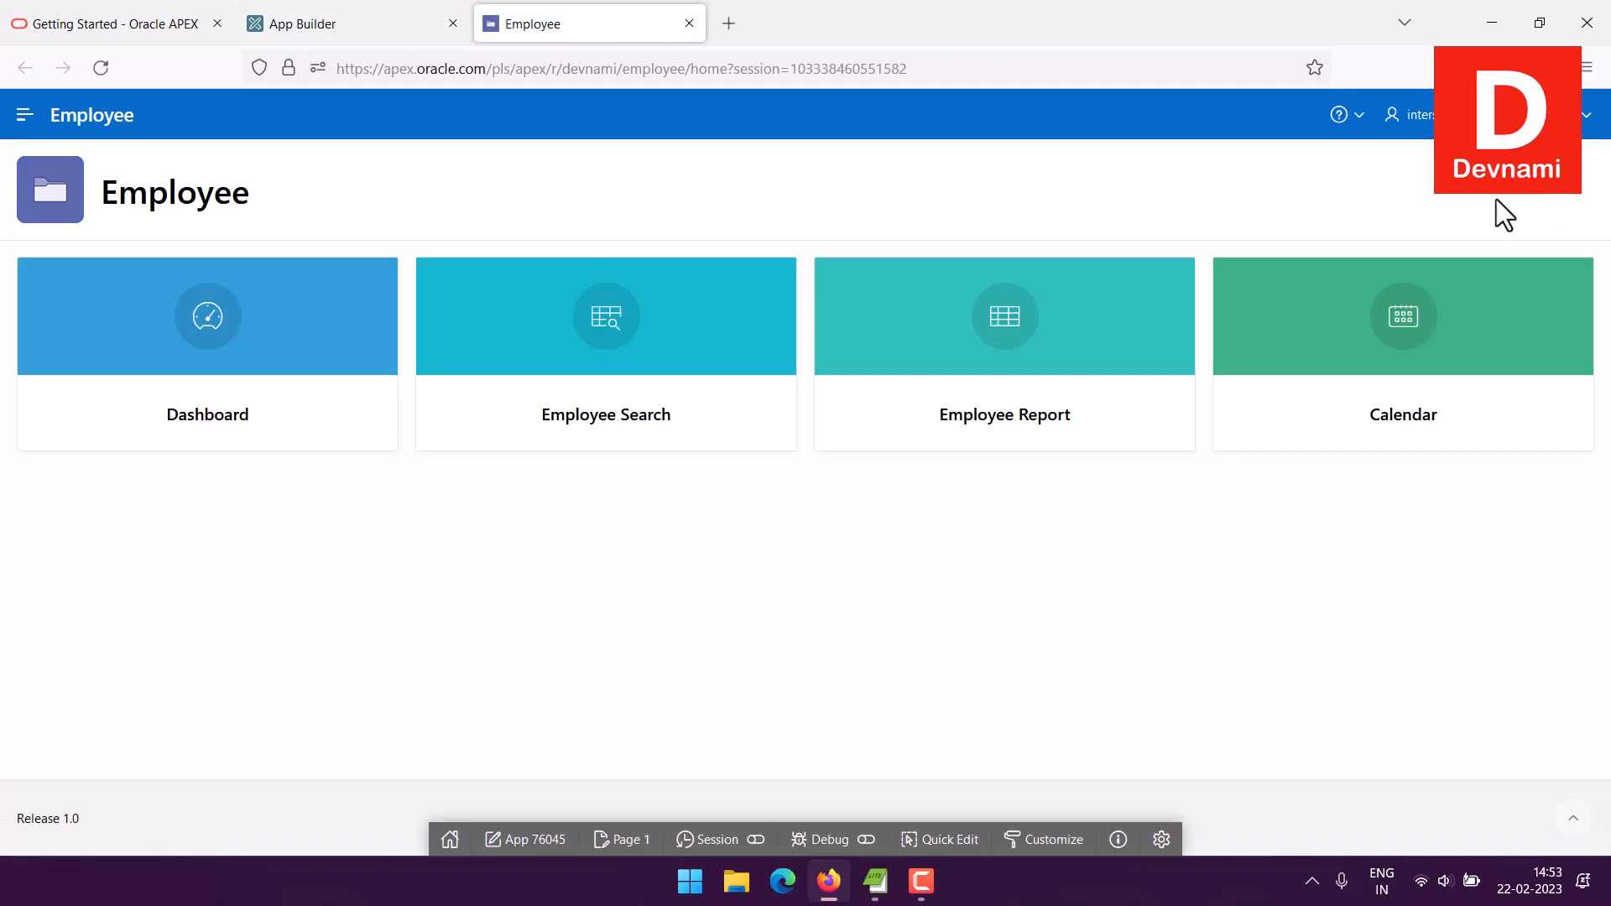
pyautogui.click(26, 116)
pyautogui.click(108, 412)
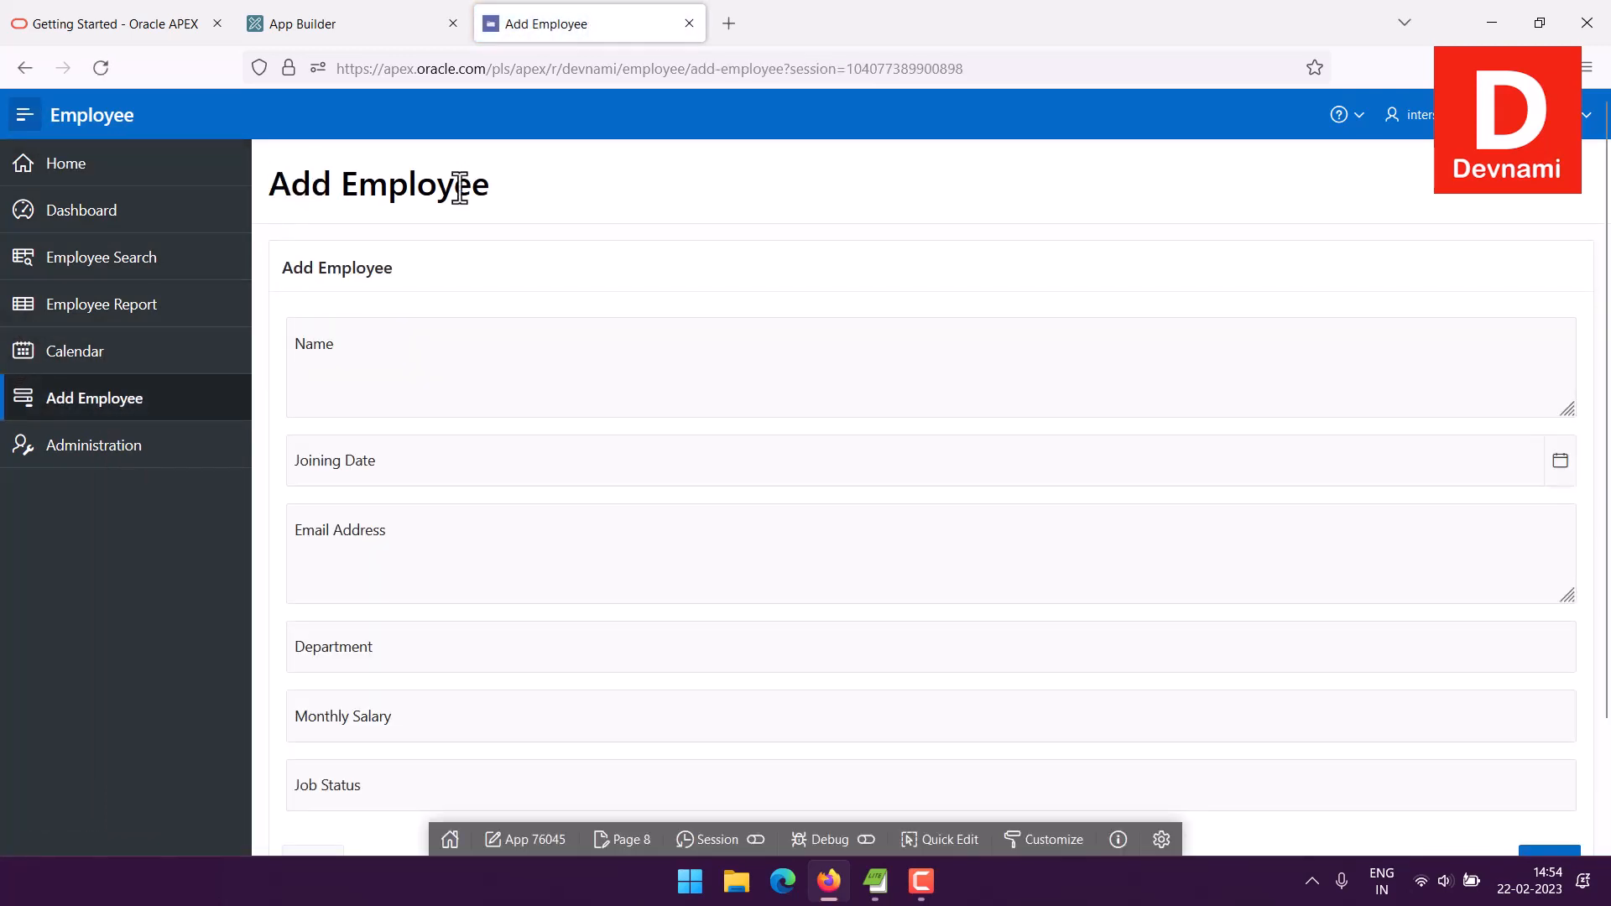
# Step: Examine the fields and action buttons of the blank Add Employee form
pyautogui.scroll(-2, 1557, 349)
pyautogui.scroll(2, 1554, 349)
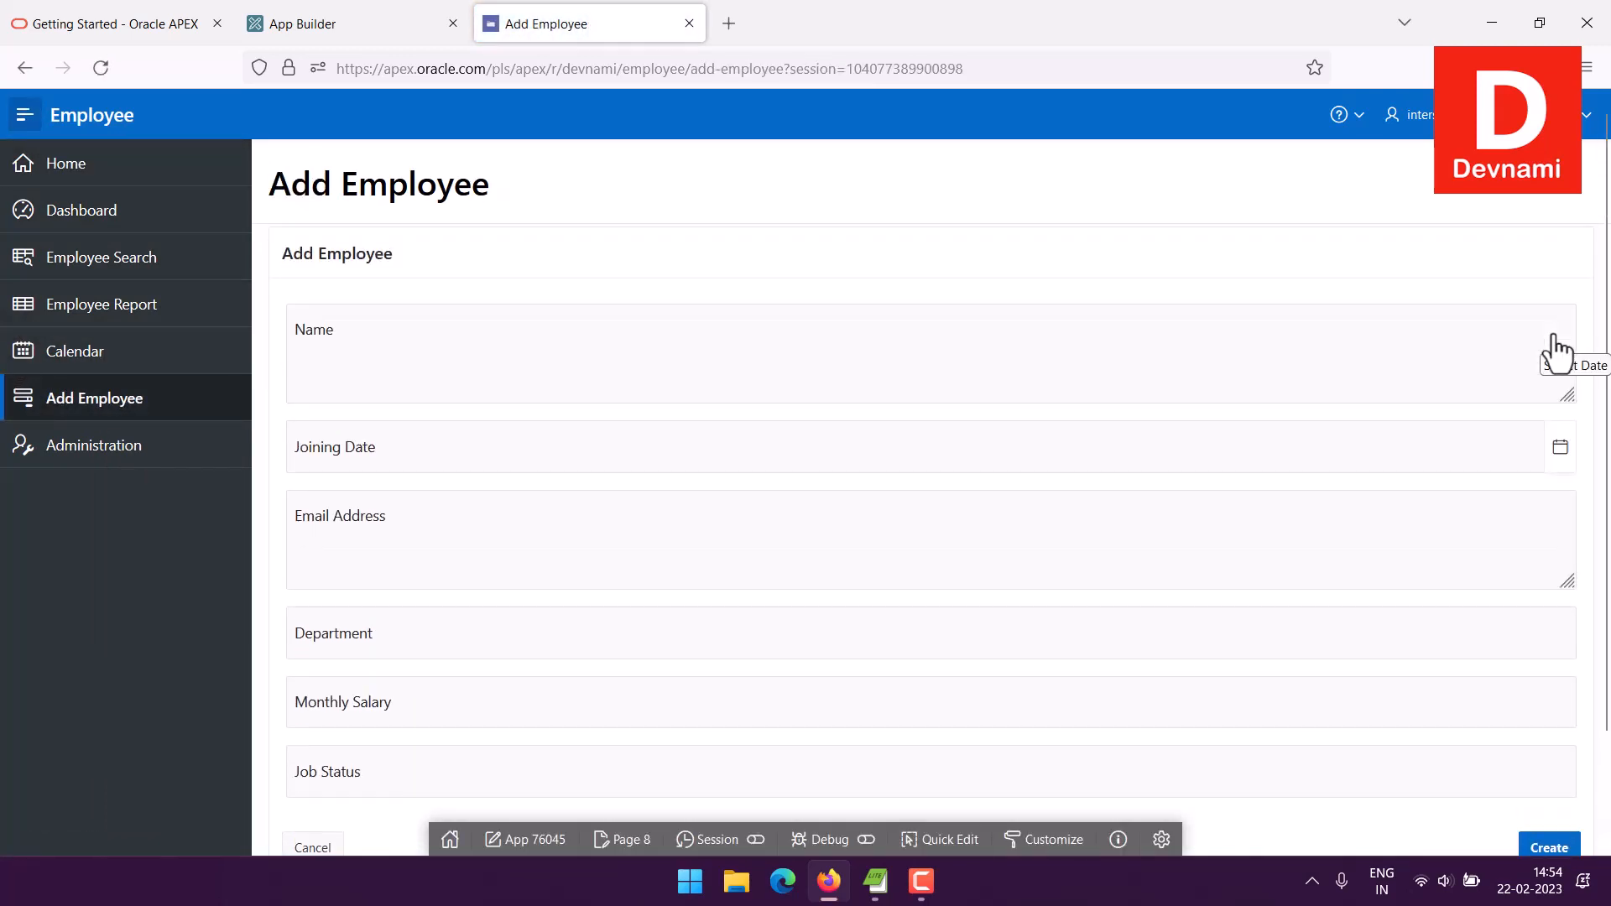
pyautogui.scroll(-3, 1303, 538)
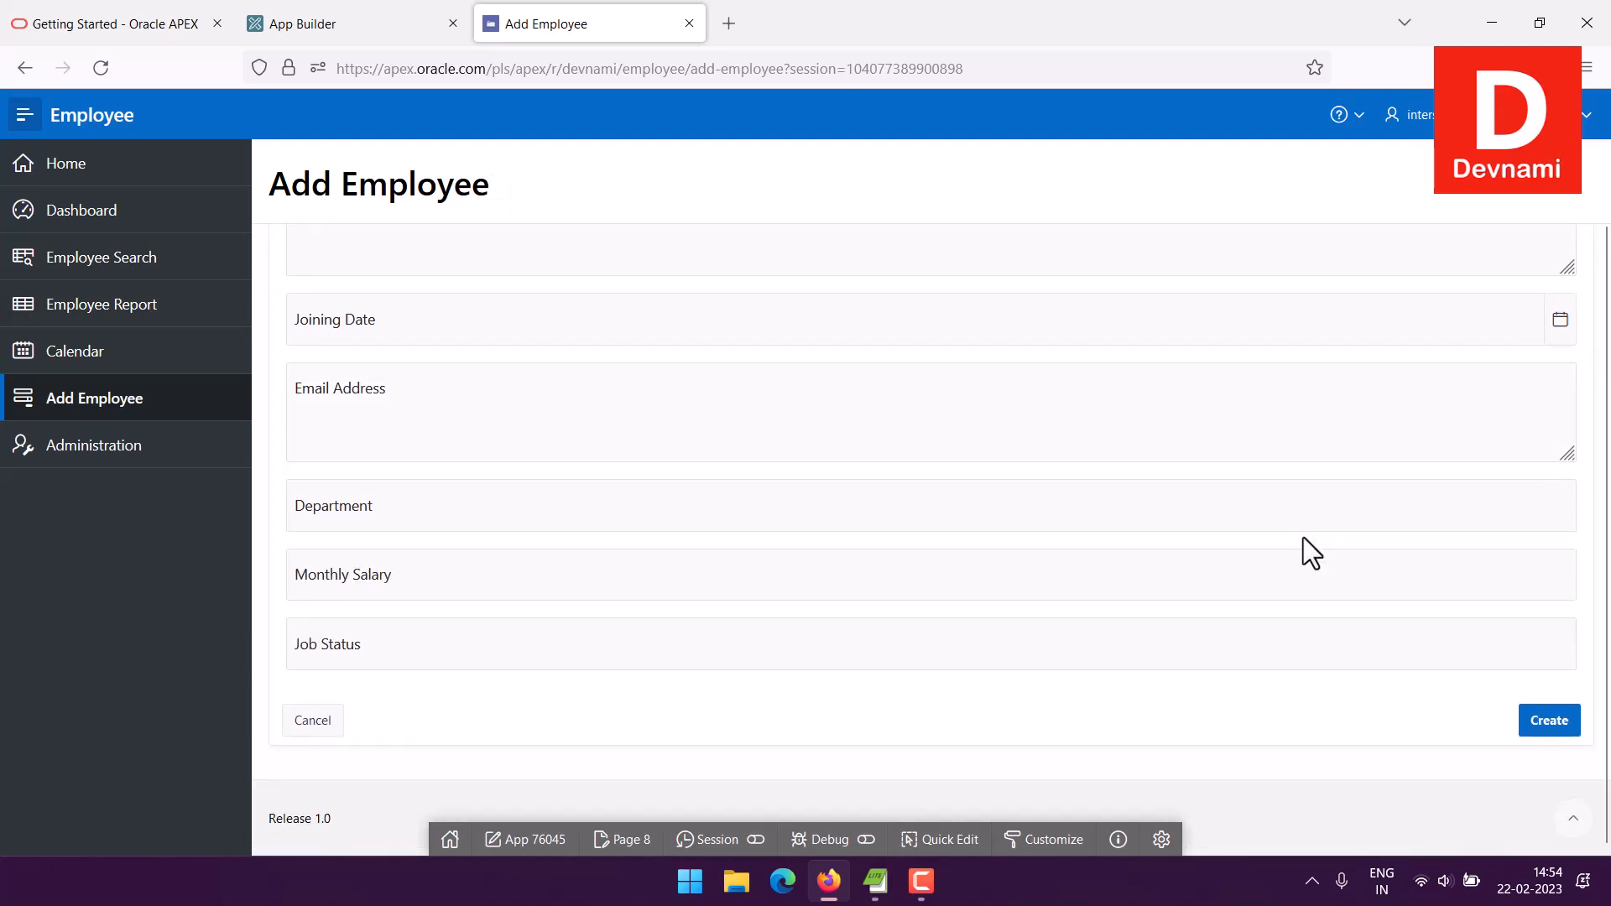
pyautogui.scroll(1, 1302, 537)
pyautogui.scroll(1, 1307, 539)
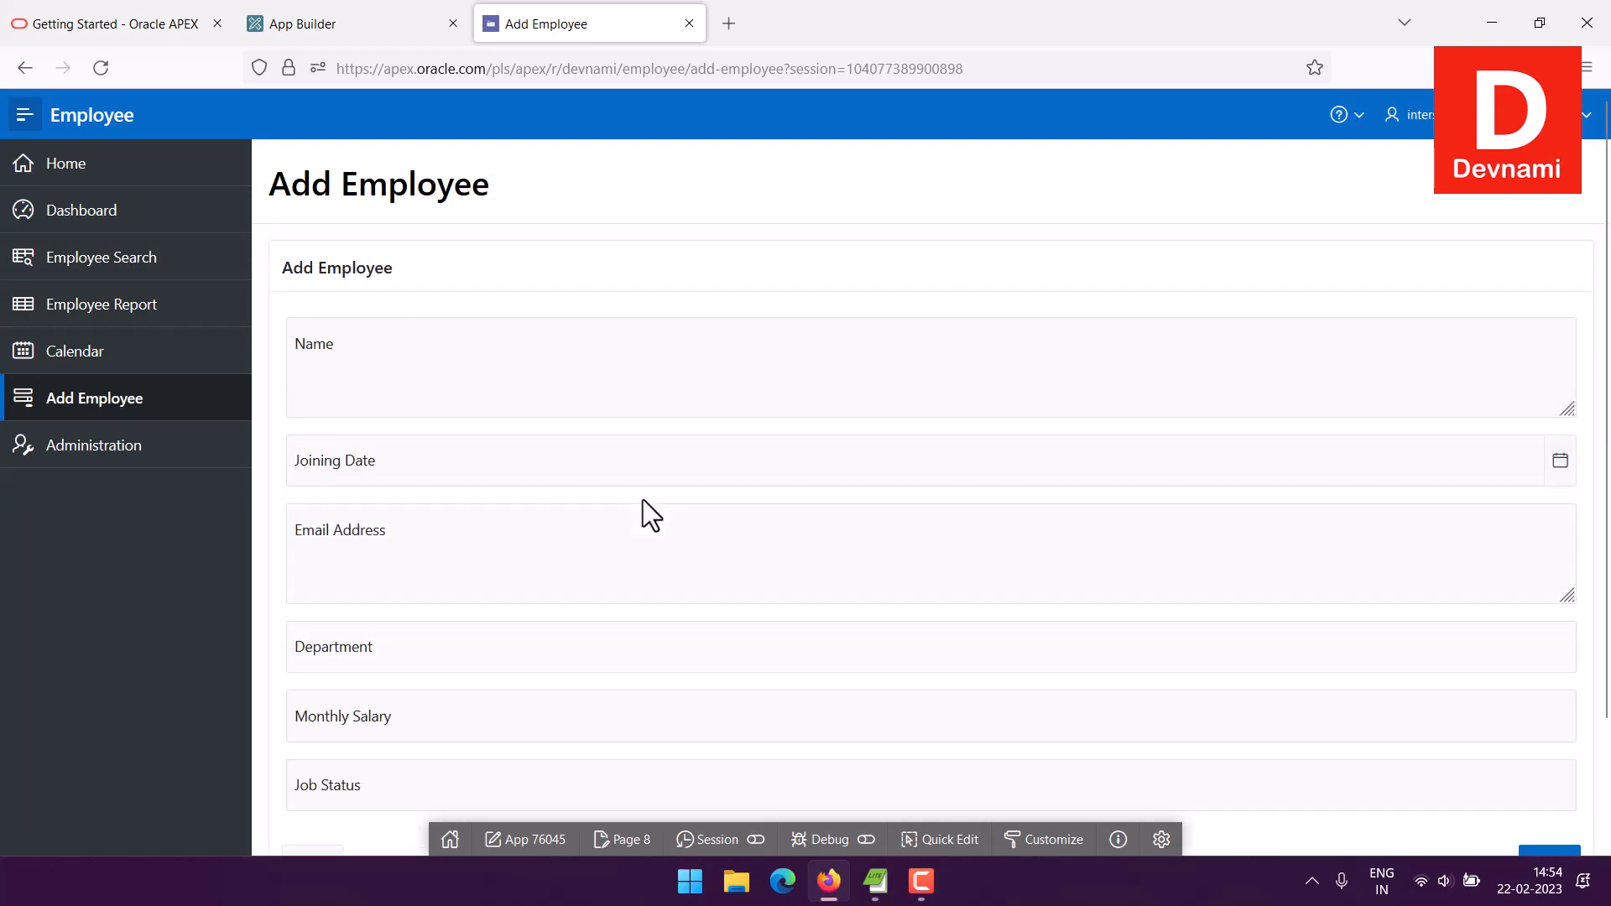
pyautogui.scroll(-2, 654, 500)
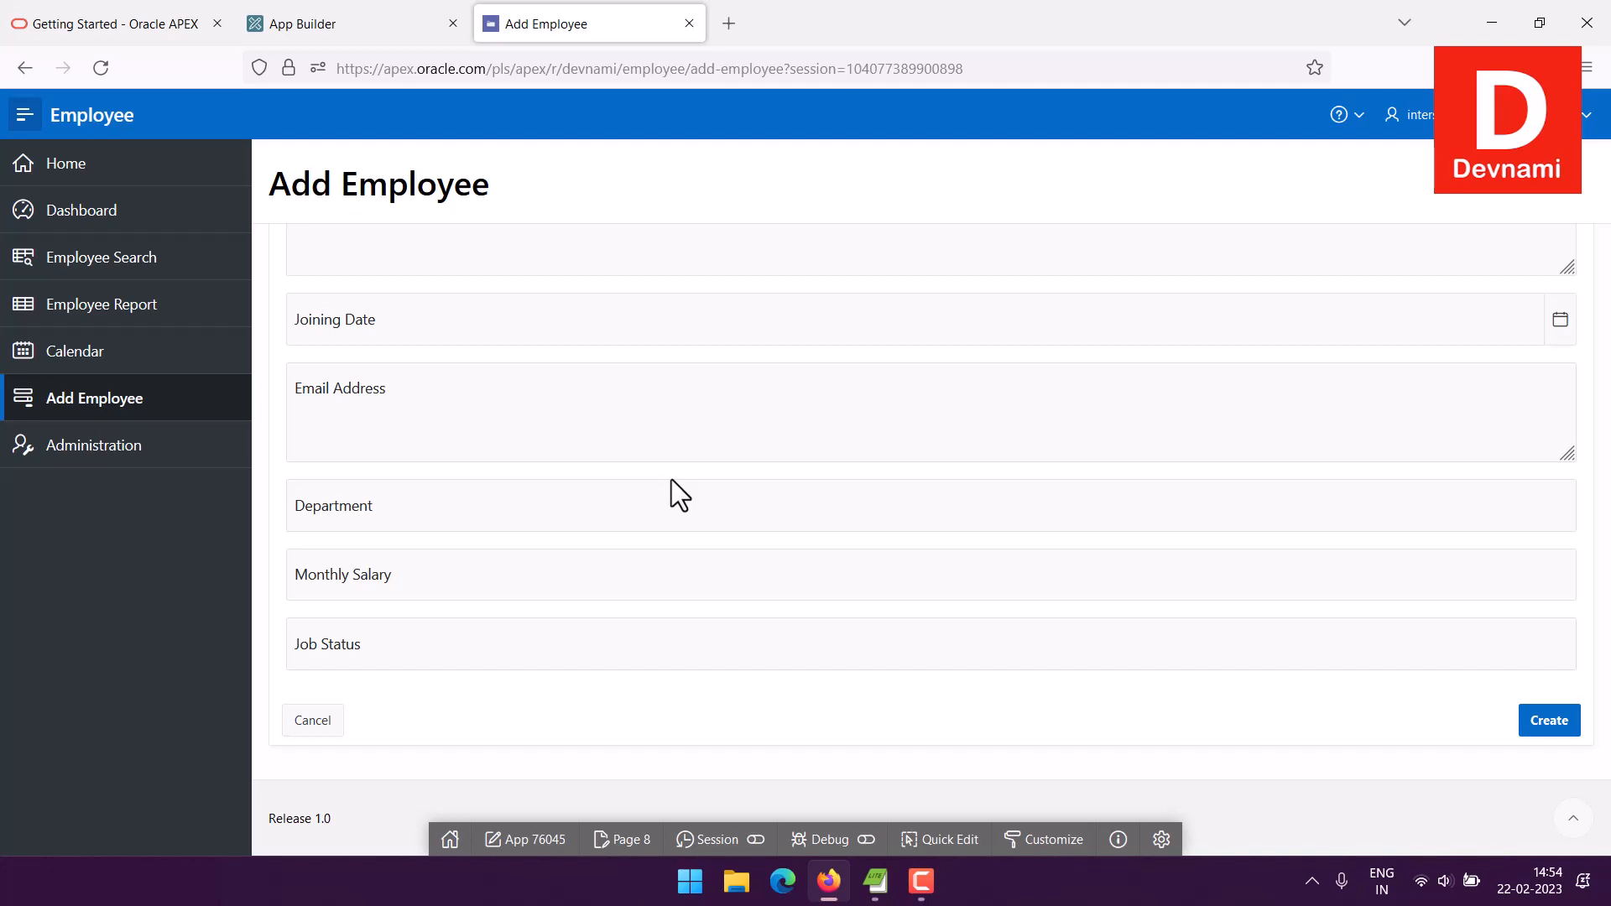
# Step: Return to the APEX workspace home page and close the running Employee application's tab
pyautogui.click(425, 22)
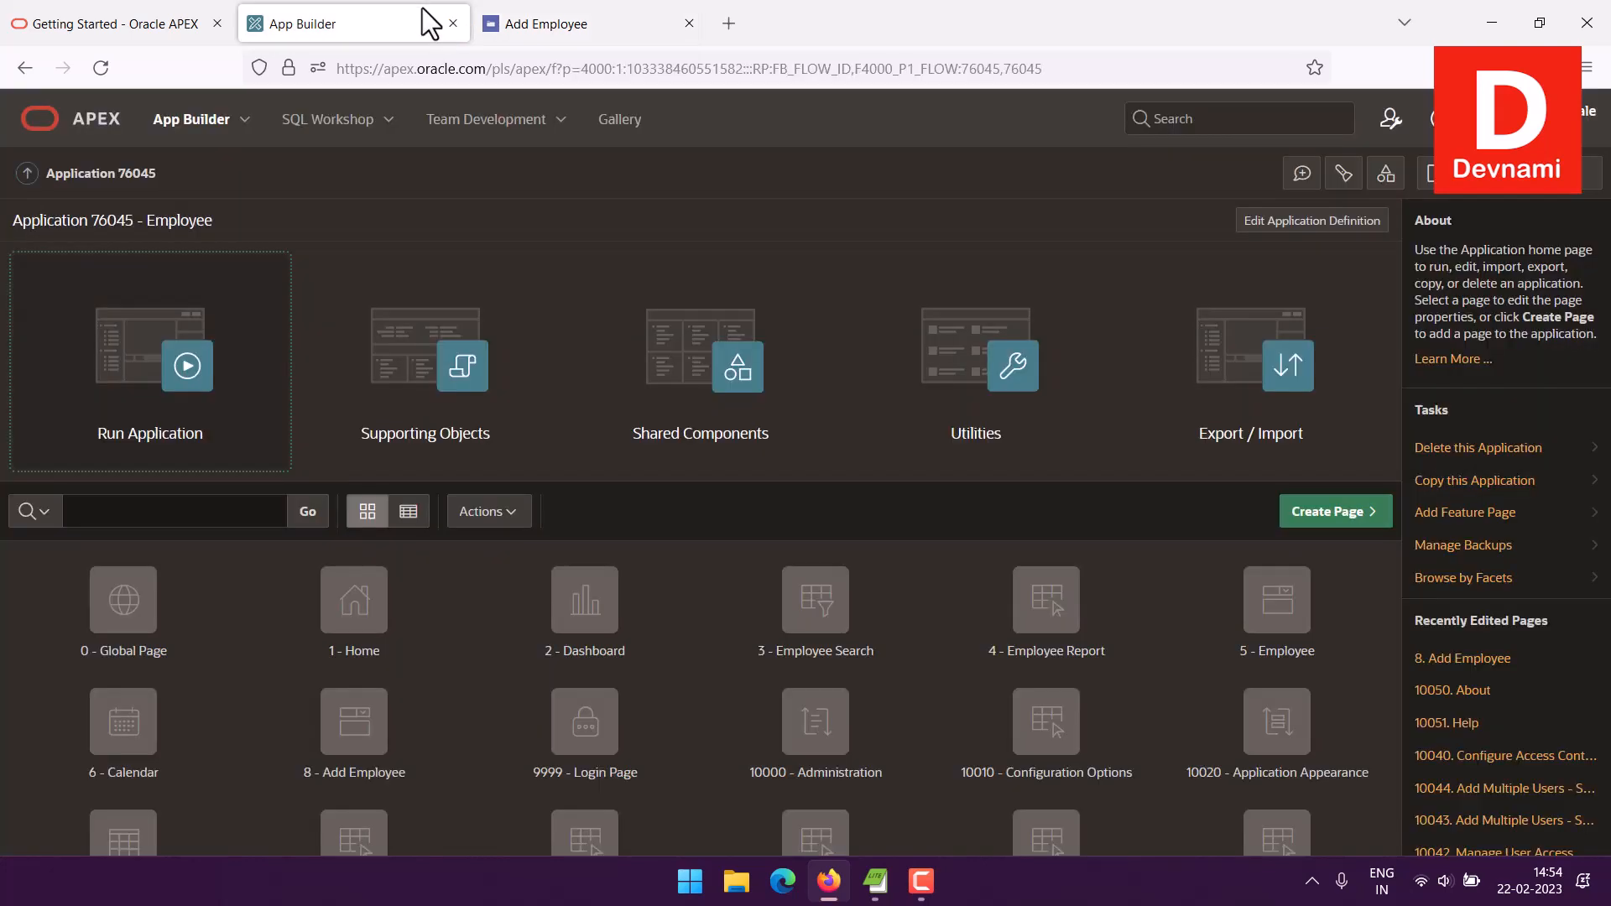
pyautogui.click(72, 126)
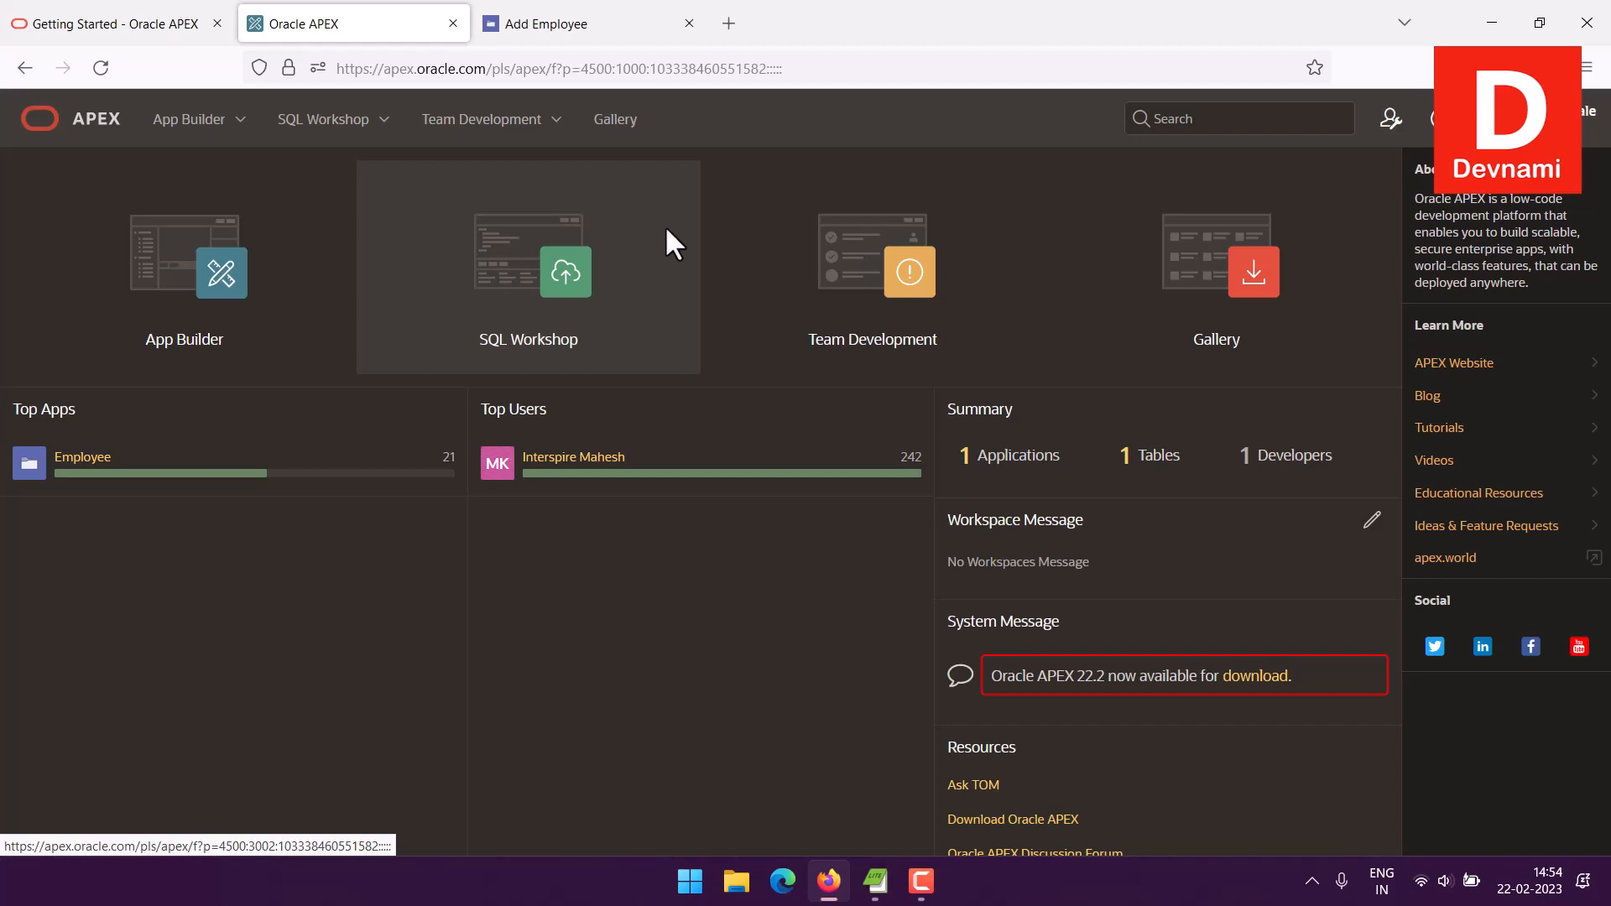
pyautogui.click(622, 23)
pyautogui.click(689, 23)
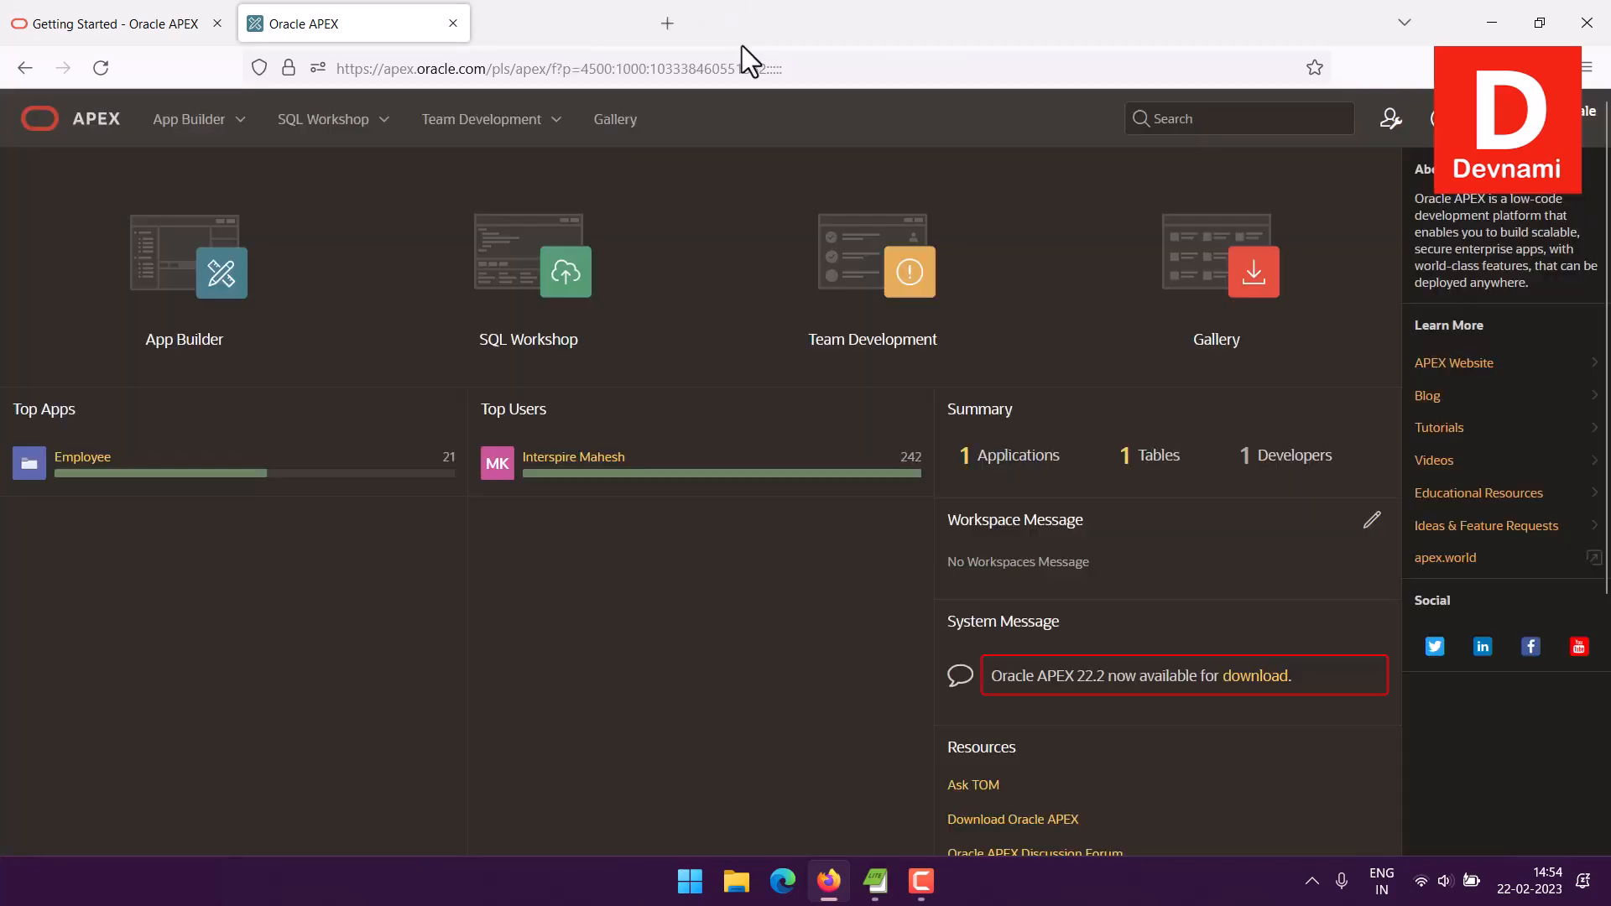